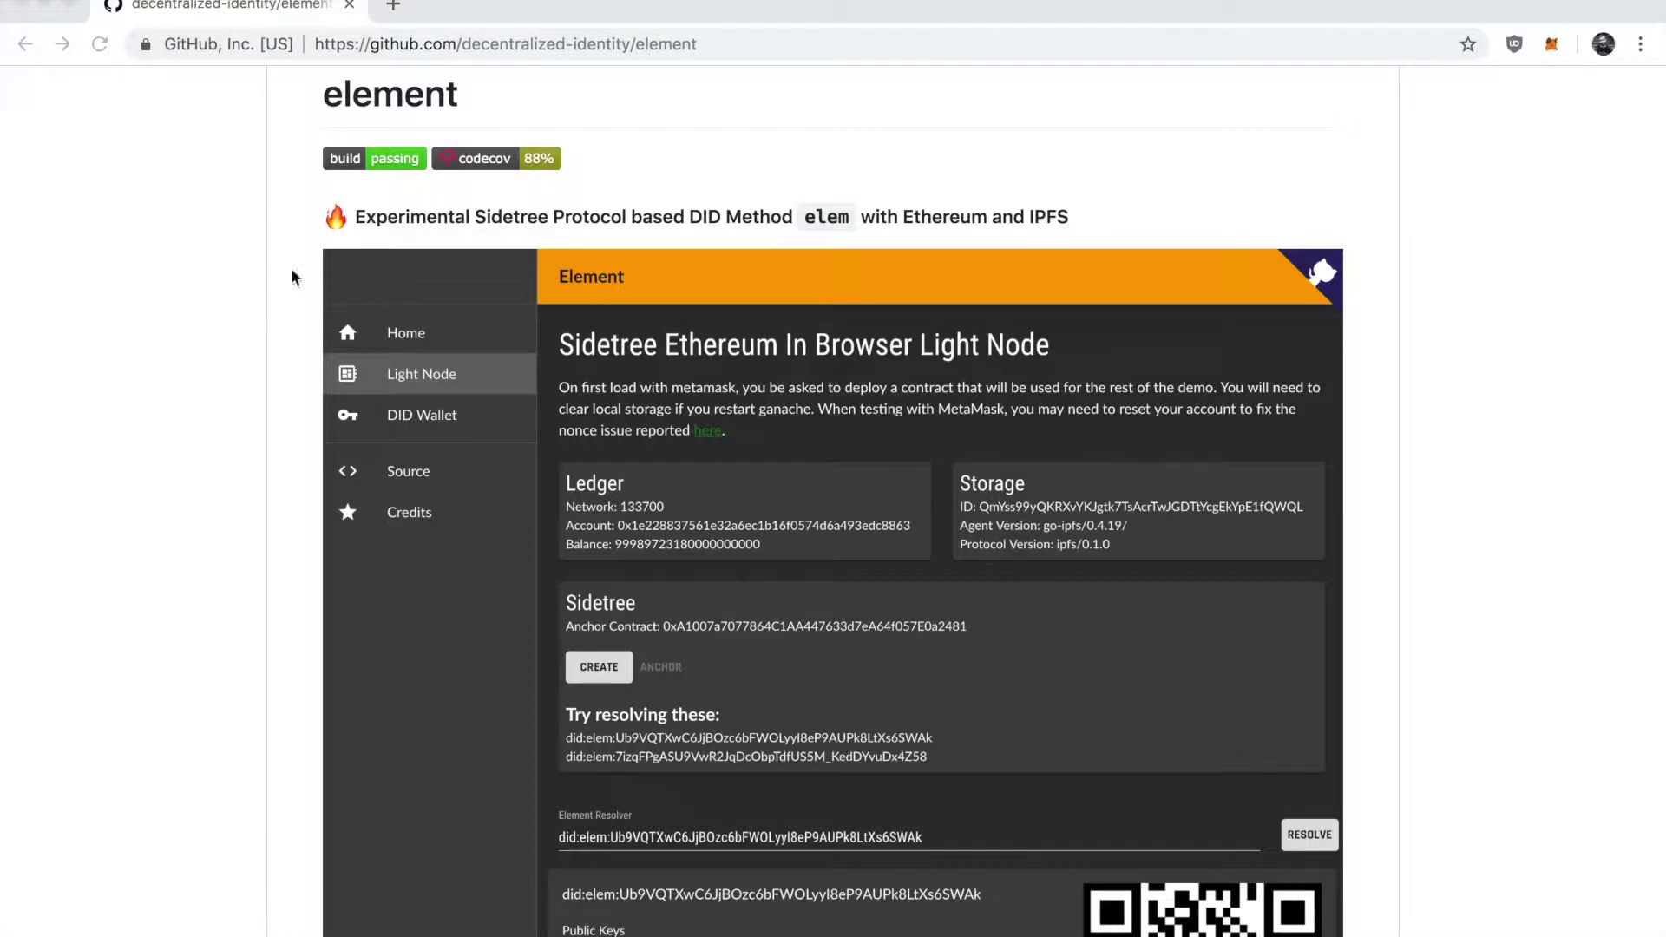
Scroll to the top of the element repository page on GitHub.
{"action": "scroll", "coordinate": [383, 172], "scroll_direction": "up", "scroll_amount": 10}
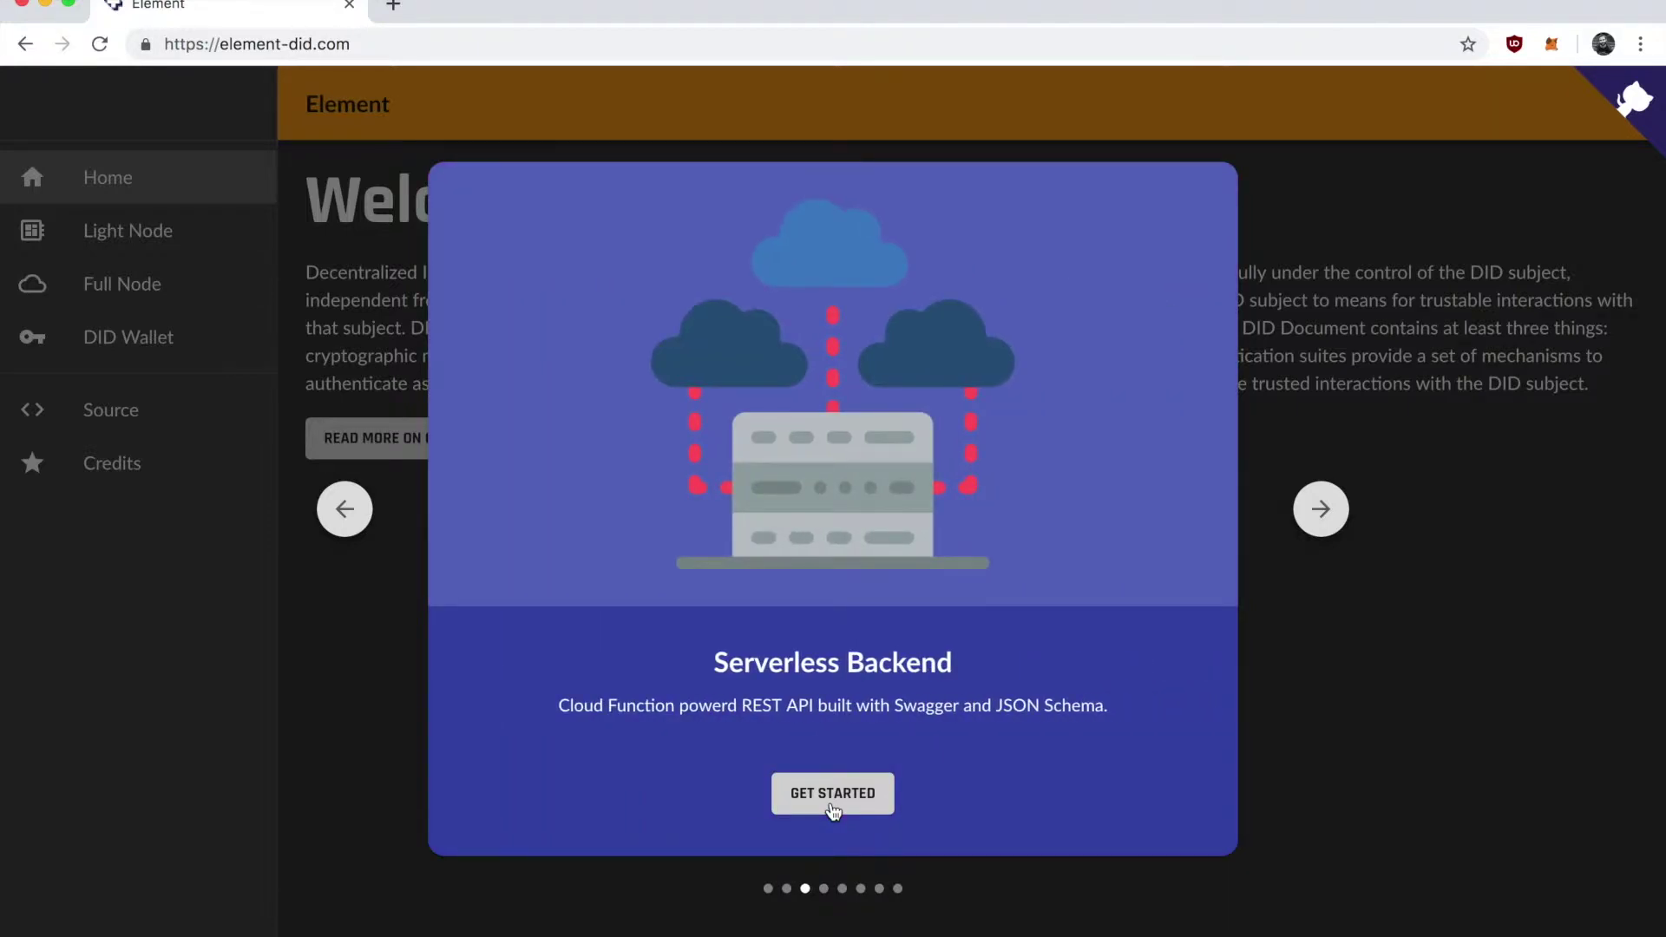
Dismiss the Element welcome tour and go to the DID Wallet page.
{"action": "left_click", "coordinate": [833, 809]}
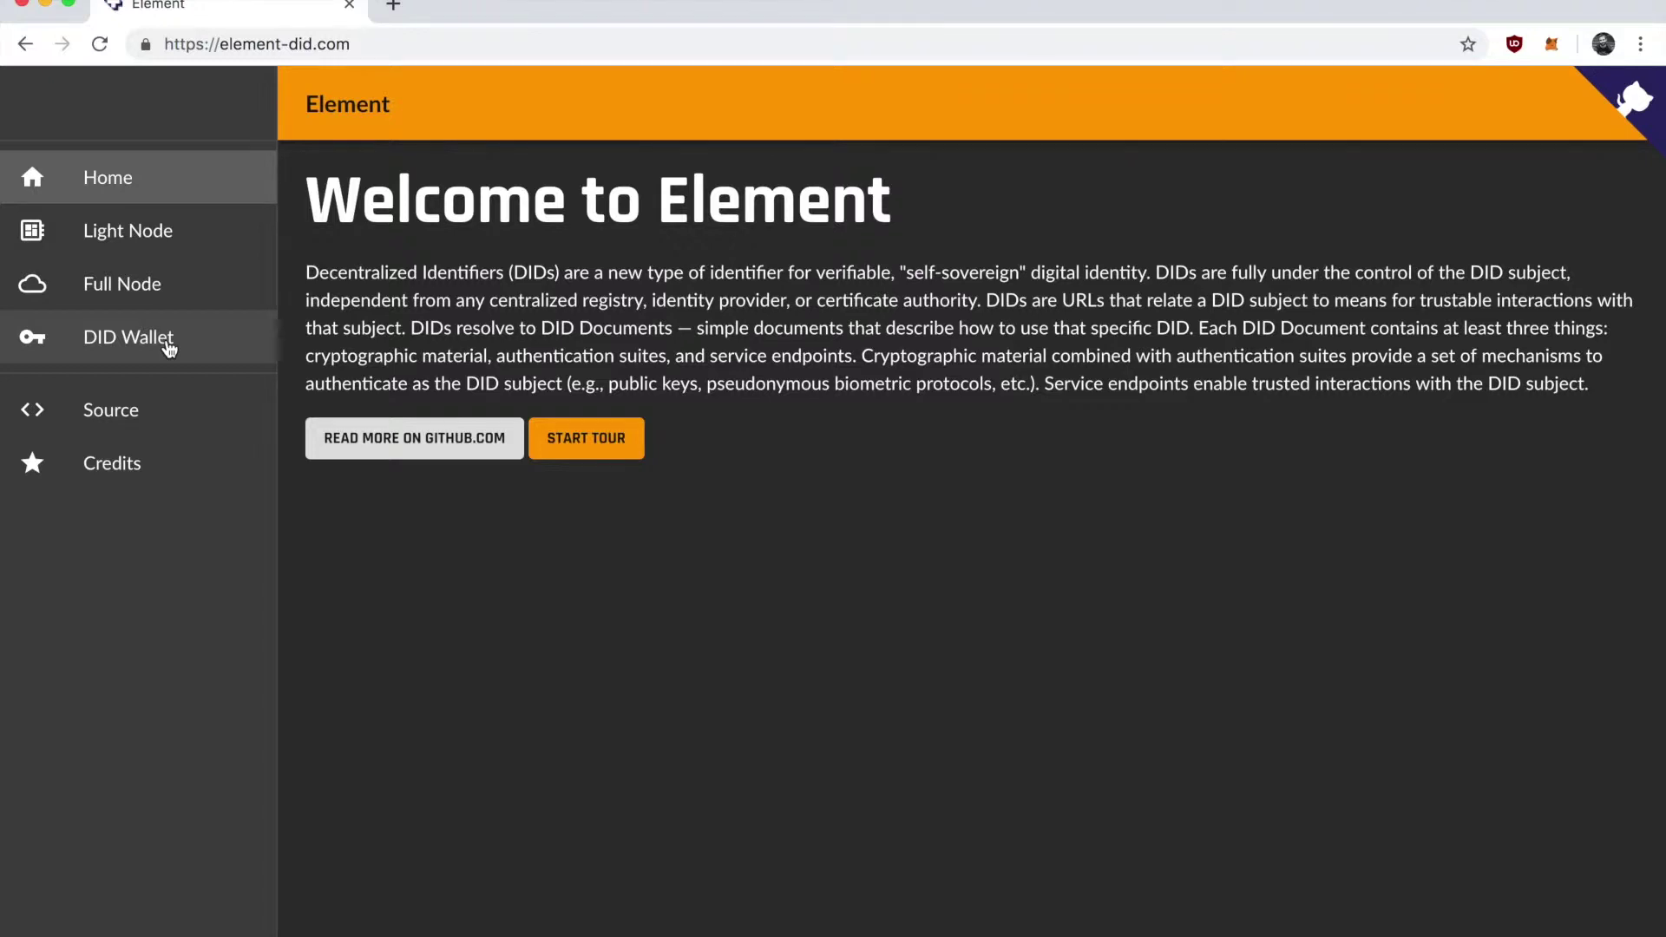
{"action": "left_click", "coordinate": [169, 348]}
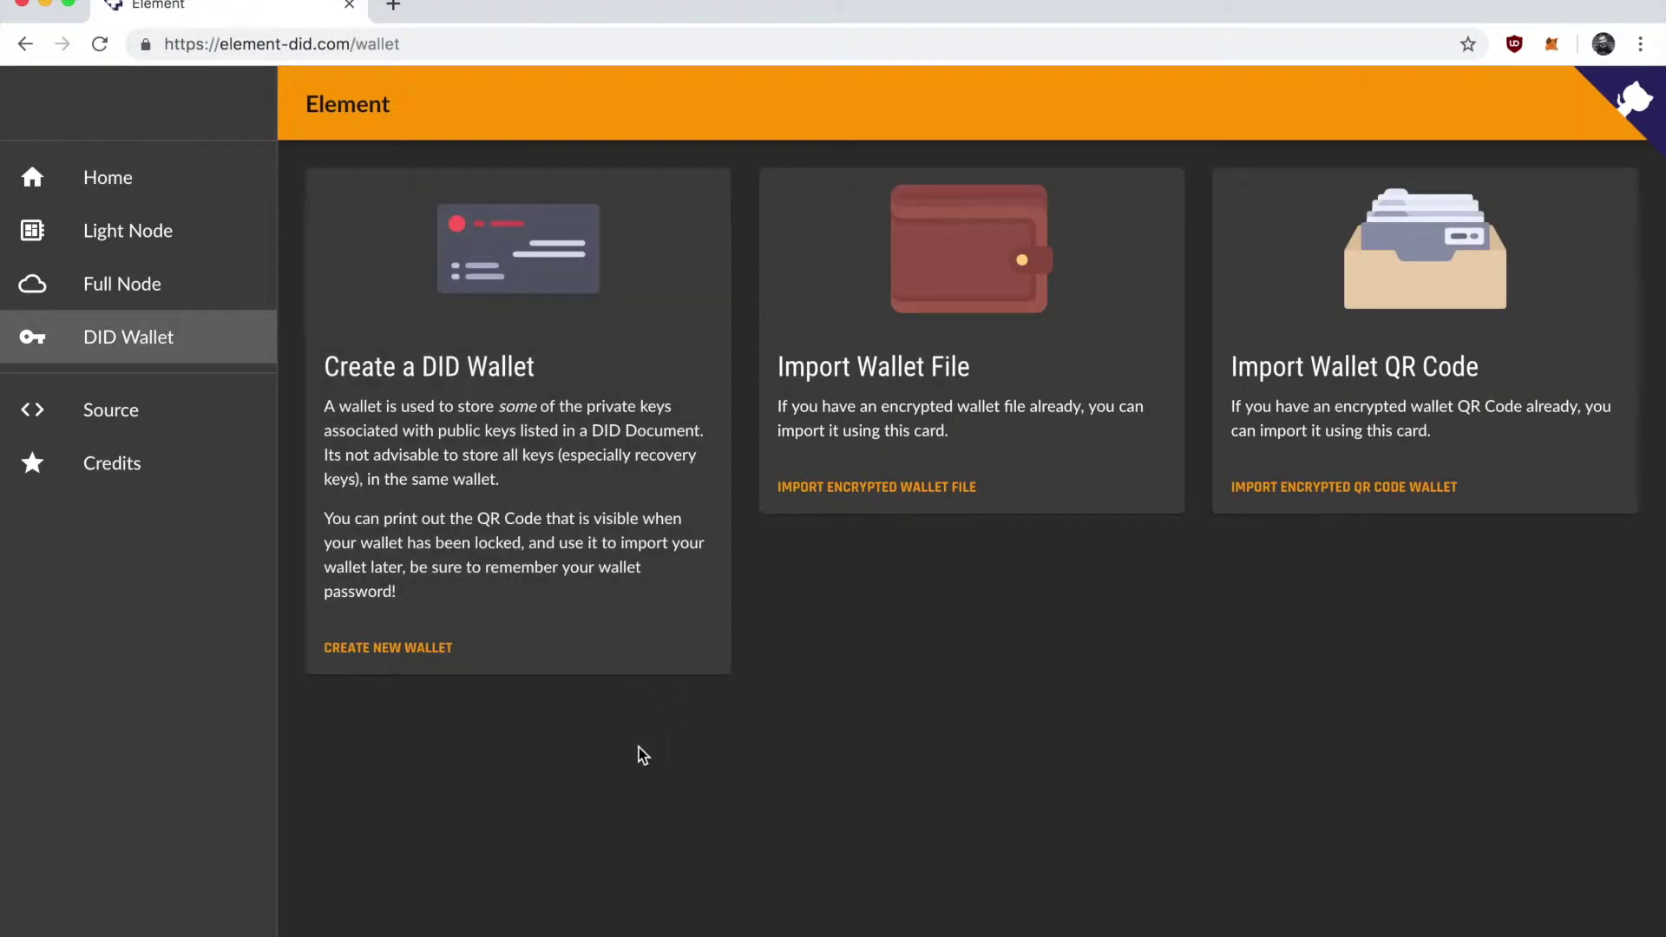
Create a new DID wallet with a confirmed password, generate its QR code, and close the dialog.
{"action": "left_click", "coordinate": [434, 667]}
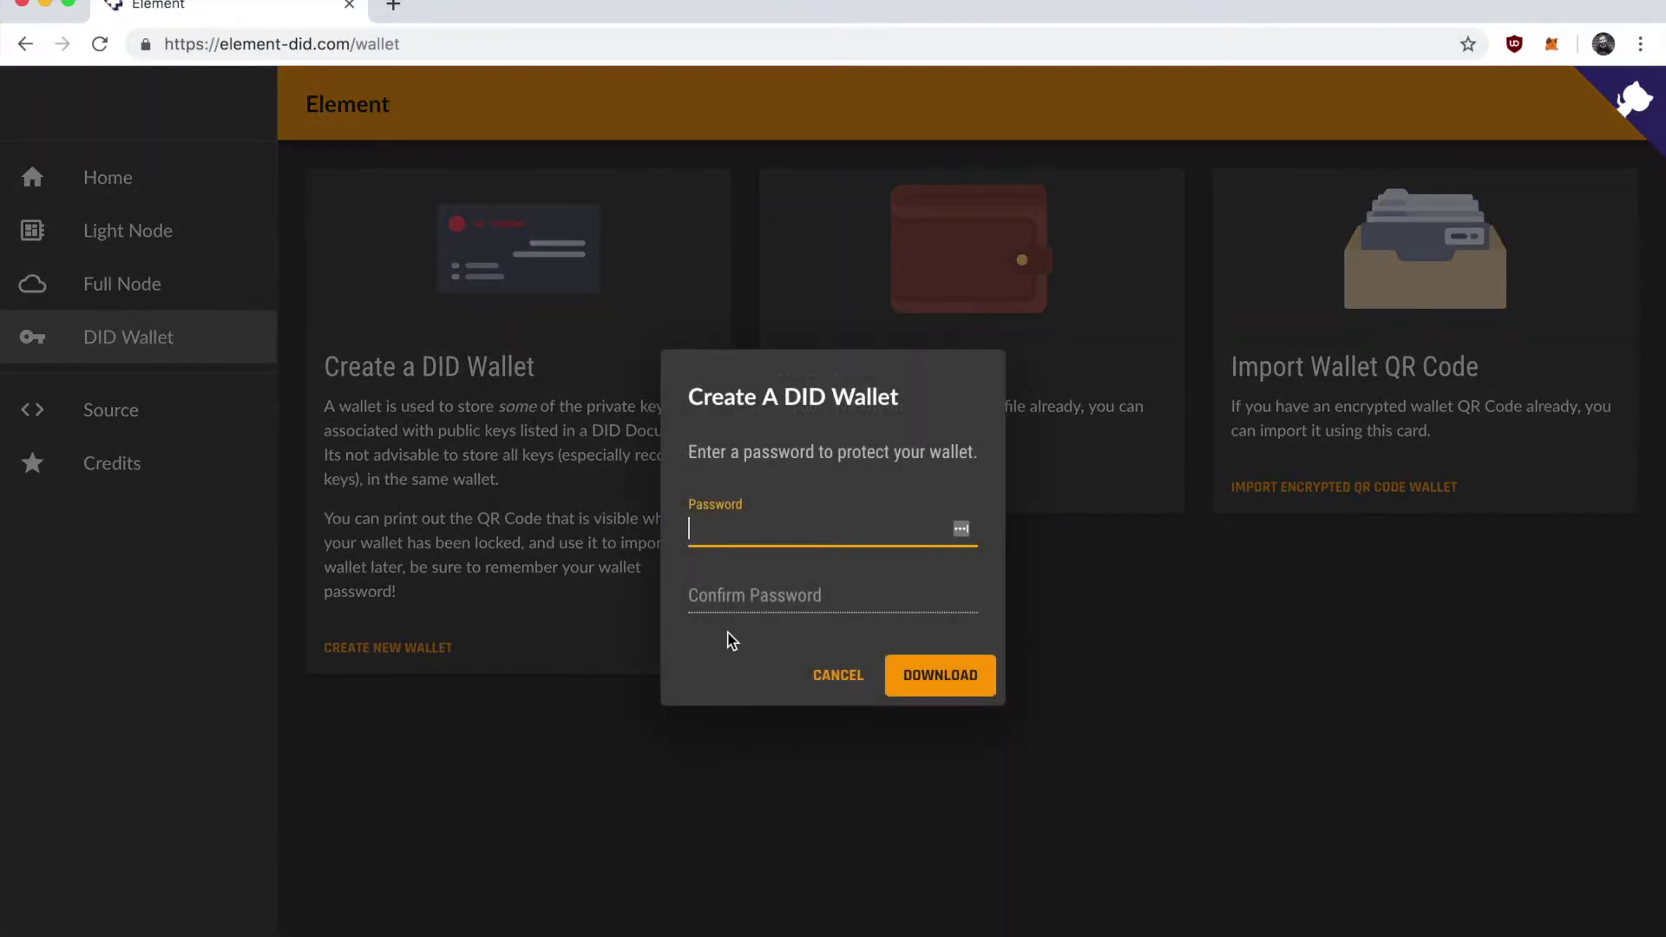
{"action": "type", "text": "123"}
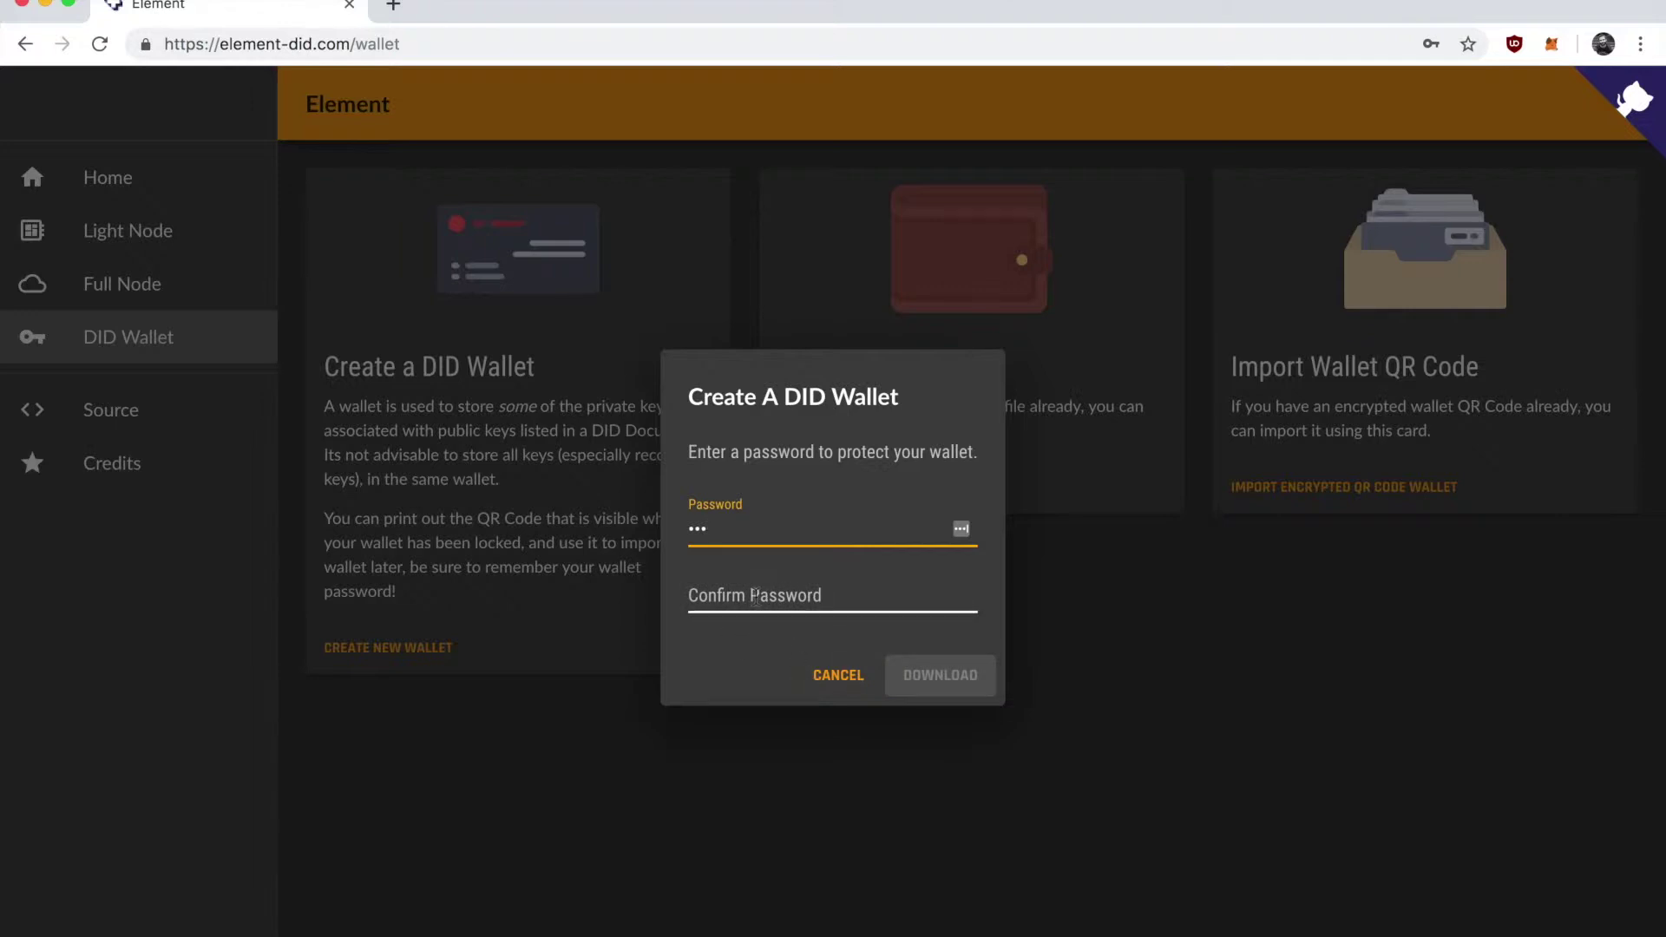
{"action": "left_click", "coordinate": [754, 592]}
{"action": "type", "text": "123"}
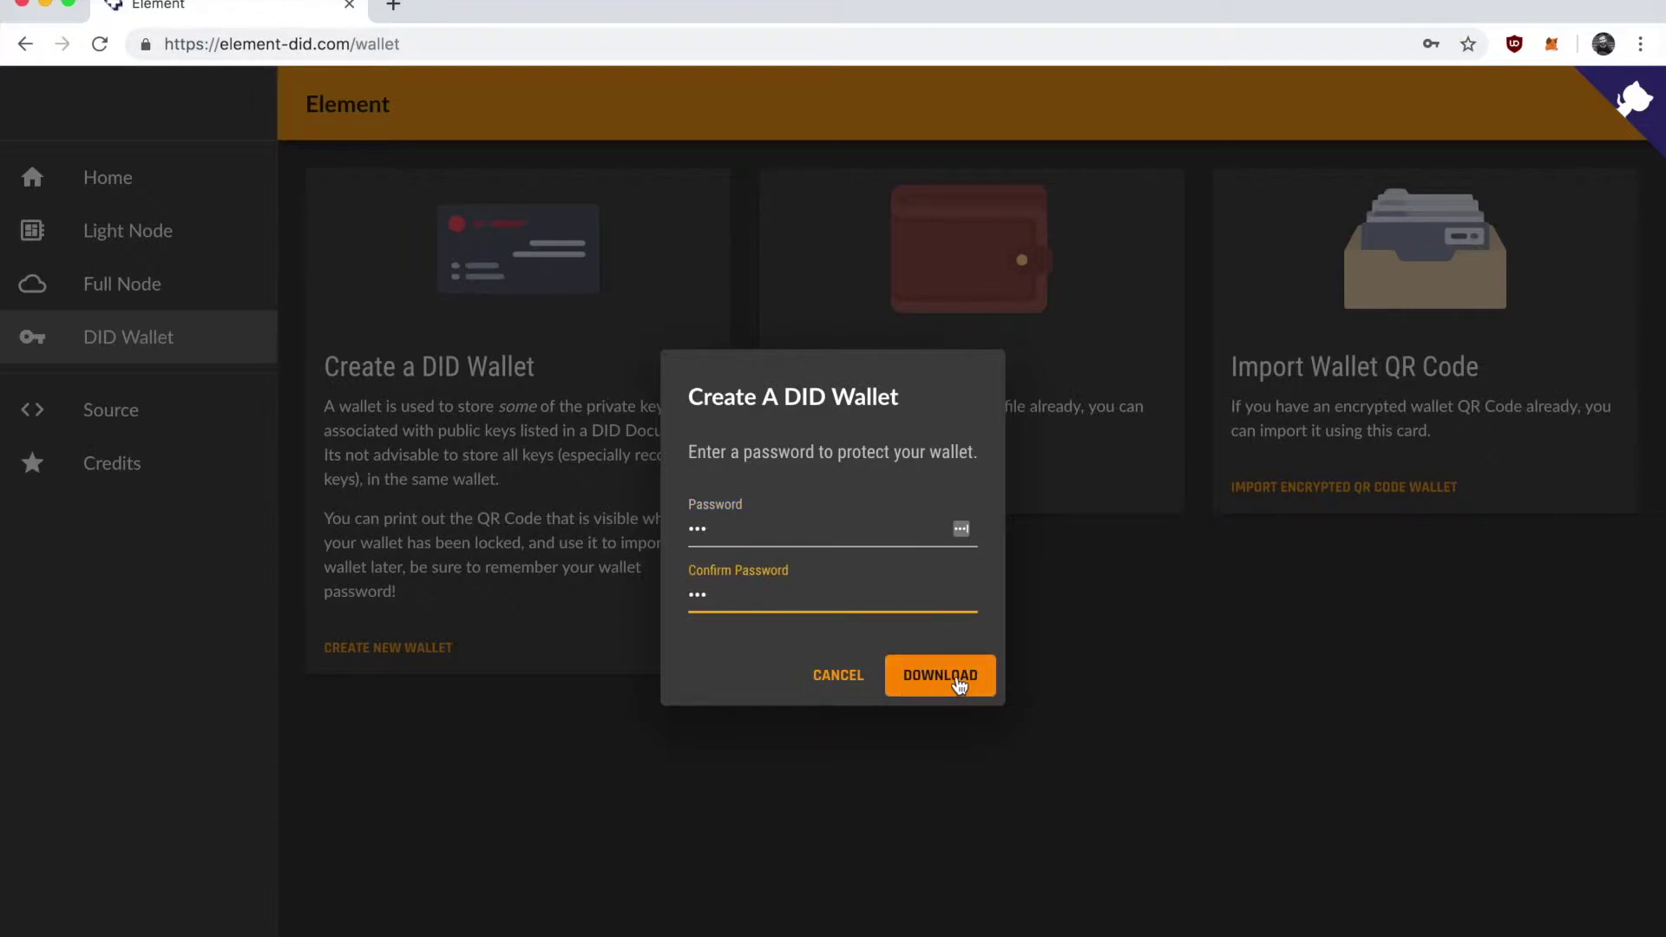
{"action": "left_click", "coordinate": [959, 686]}
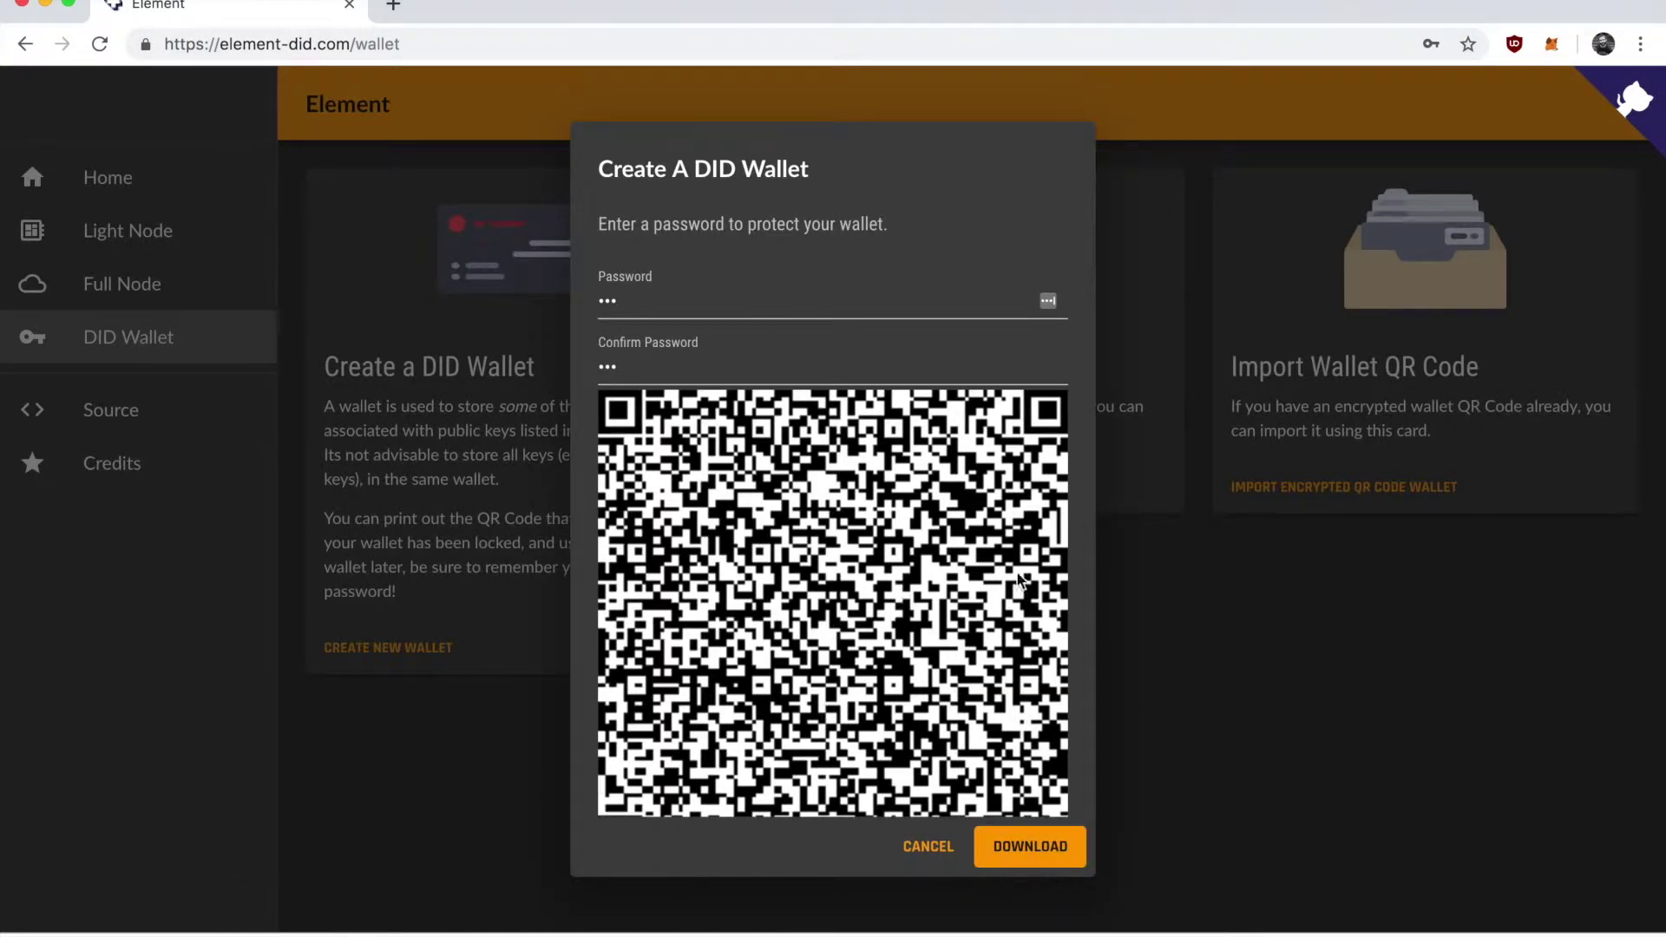
{"action": "left_click", "coordinate": [928, 846]}
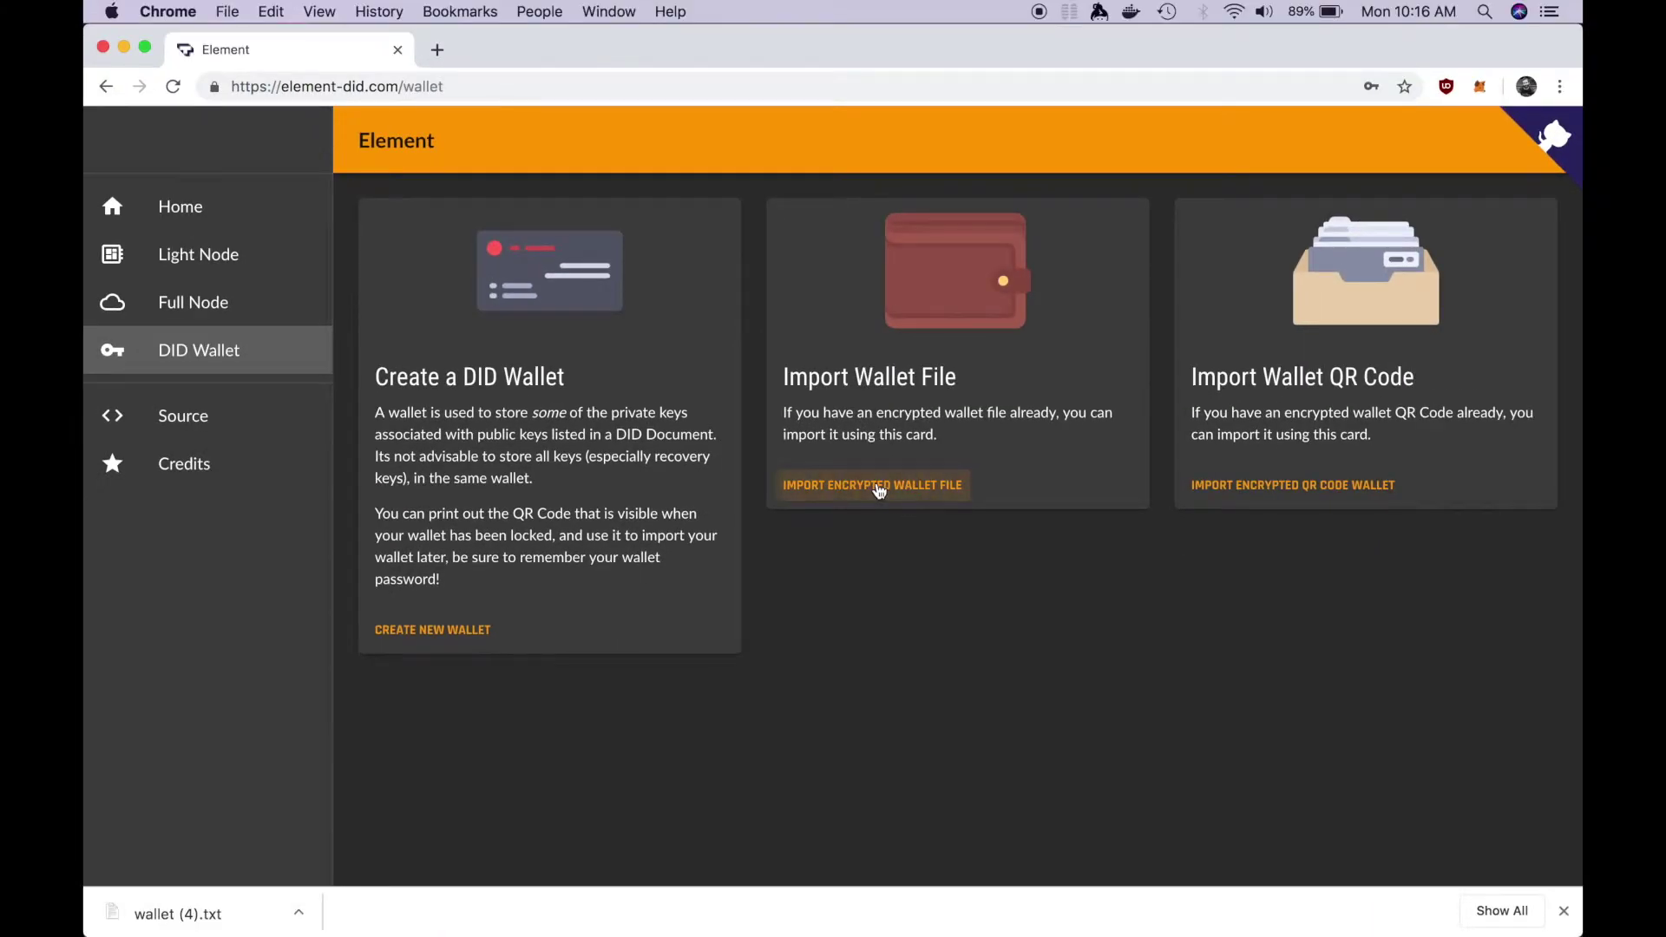
Import the encrypted wallet file, unlock it with its password, and view the Secp256k1VerificationKey2018 key.
{"action": "left_click", "coordinate": [881, 491]}
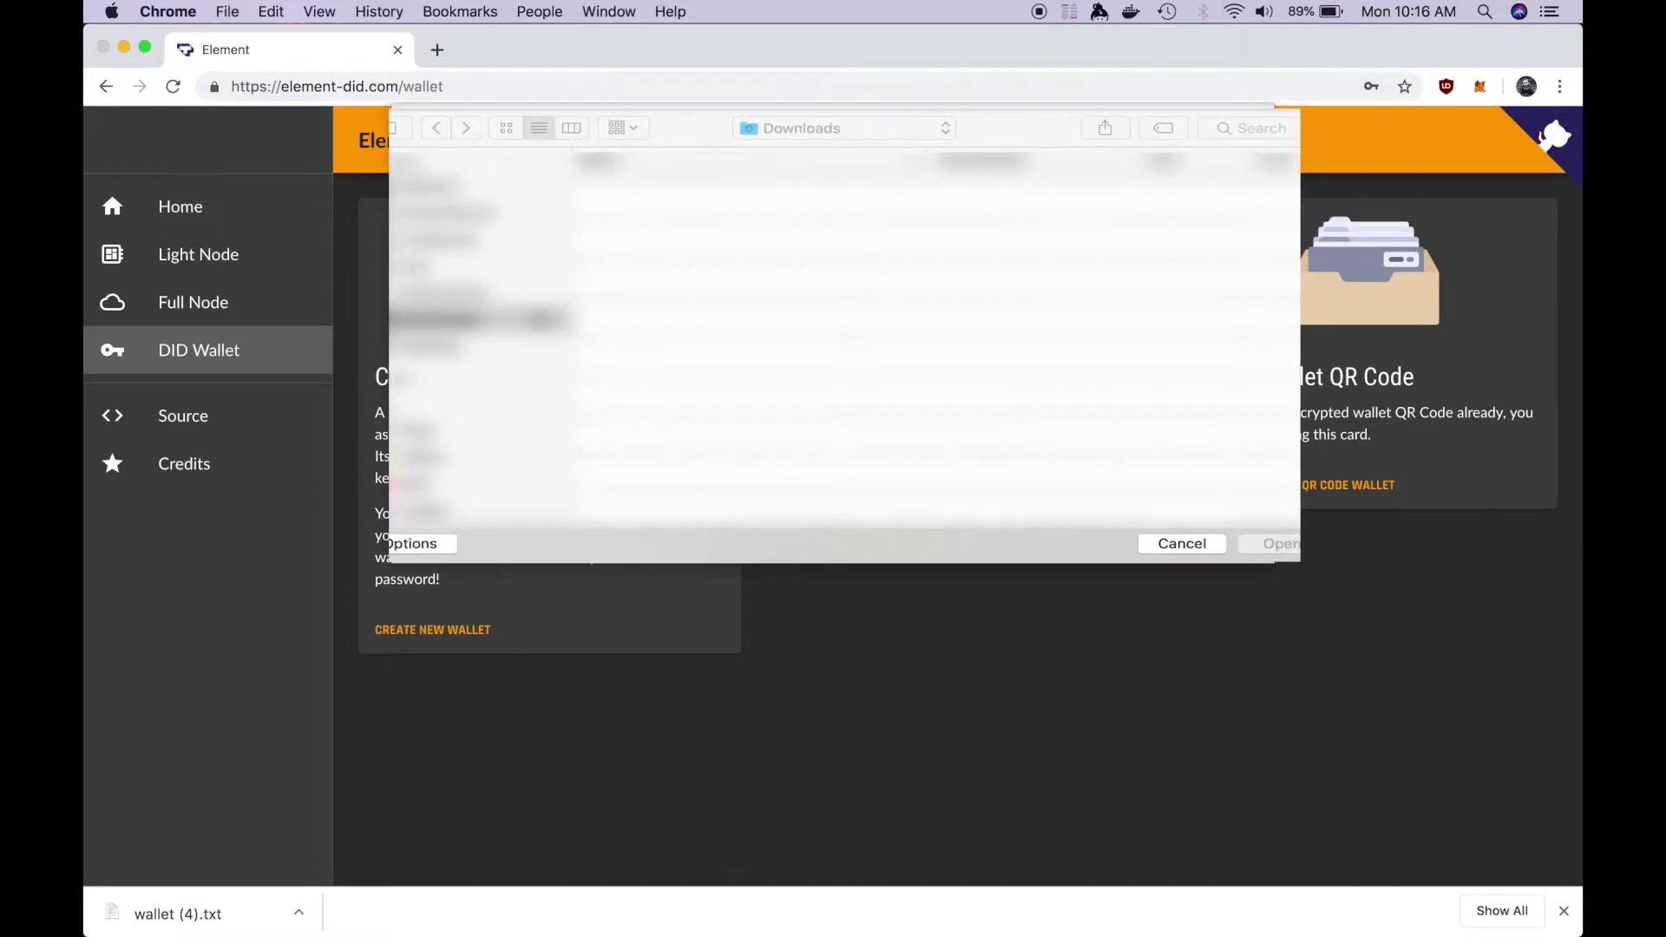
{"action": "key", "text": "Escape"}
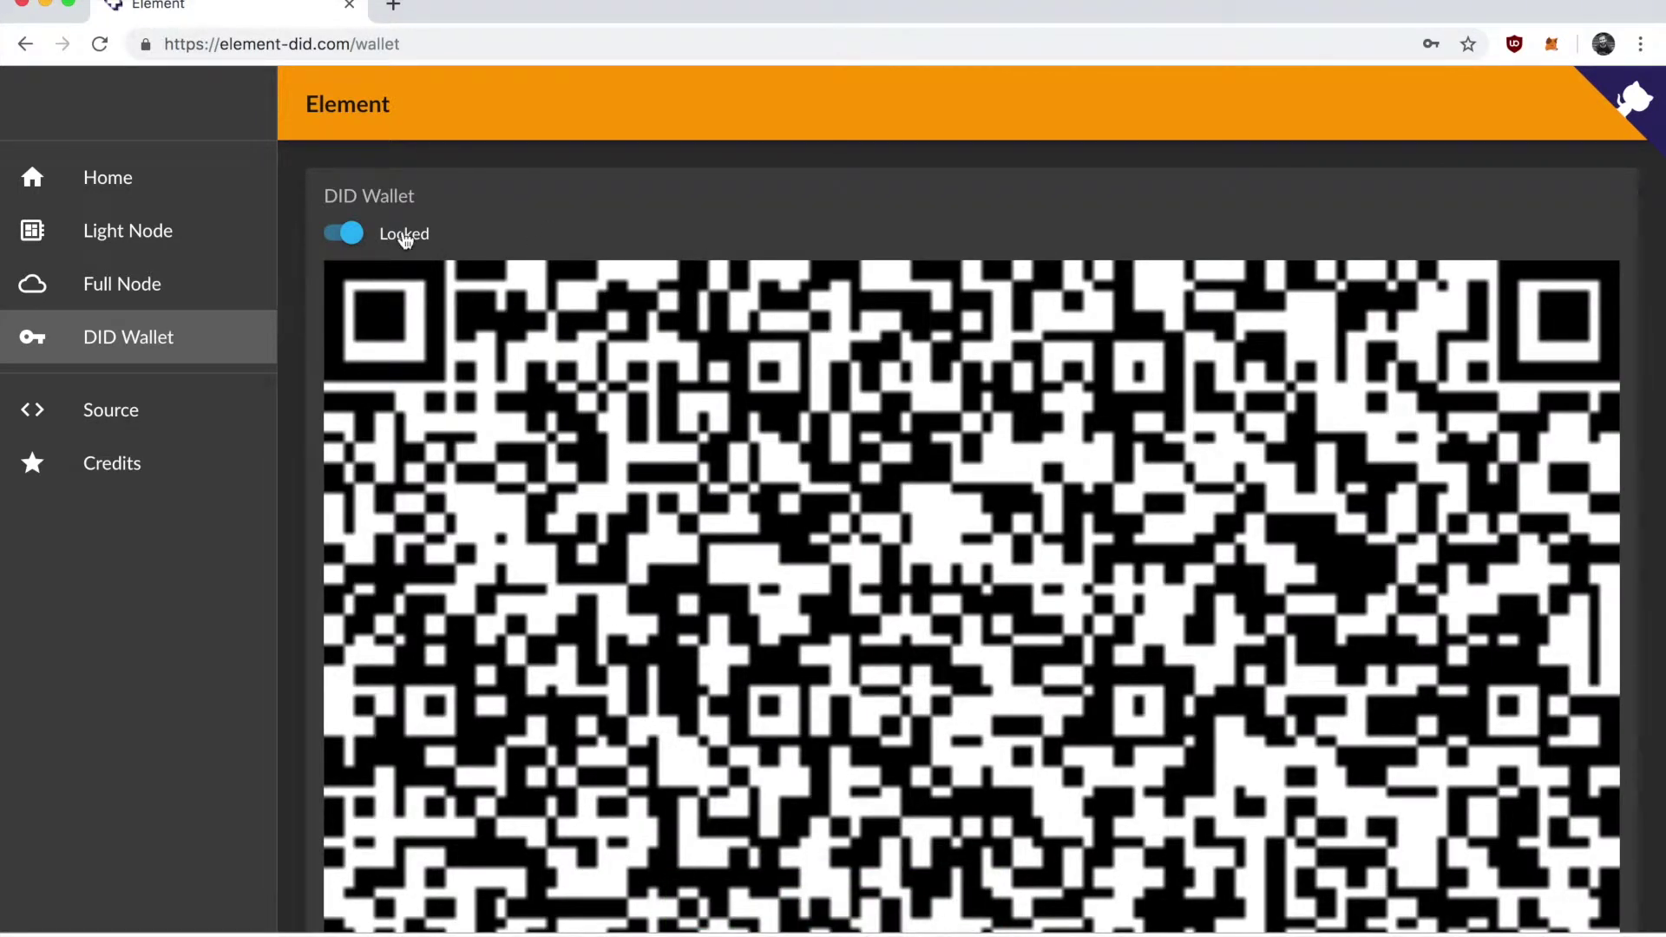
{"action": "left_click", "coordinate": [351, 233]}
{"action": "type", "text": "***"}
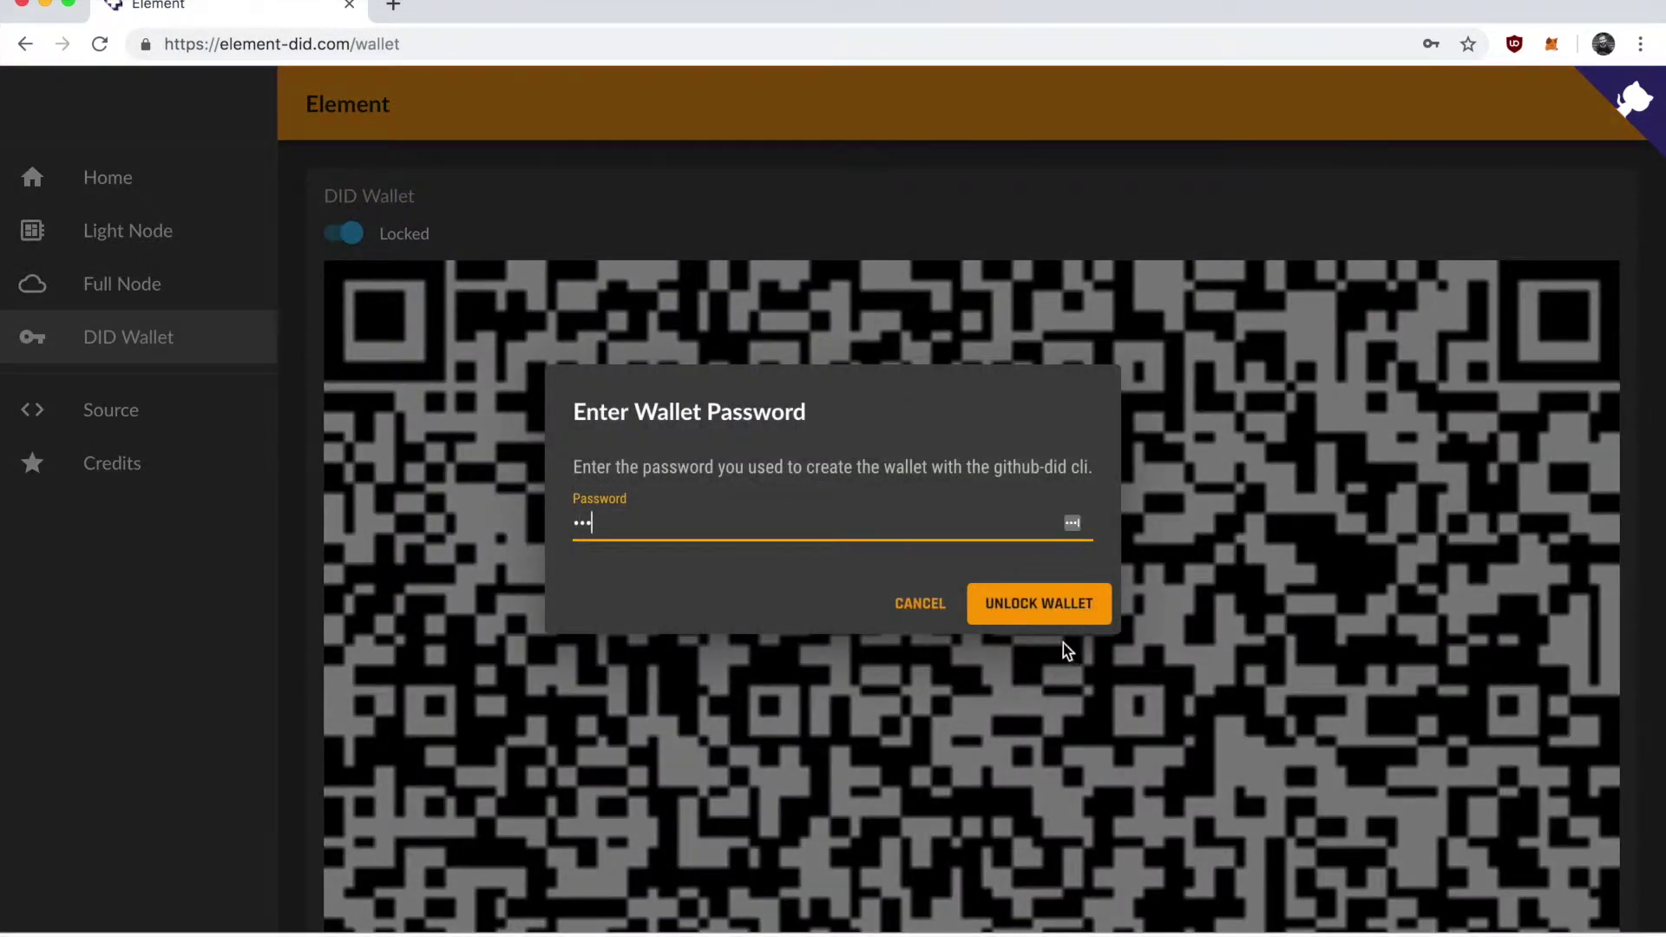
{"action": "left_click", "coordinate": [1048, 605]}
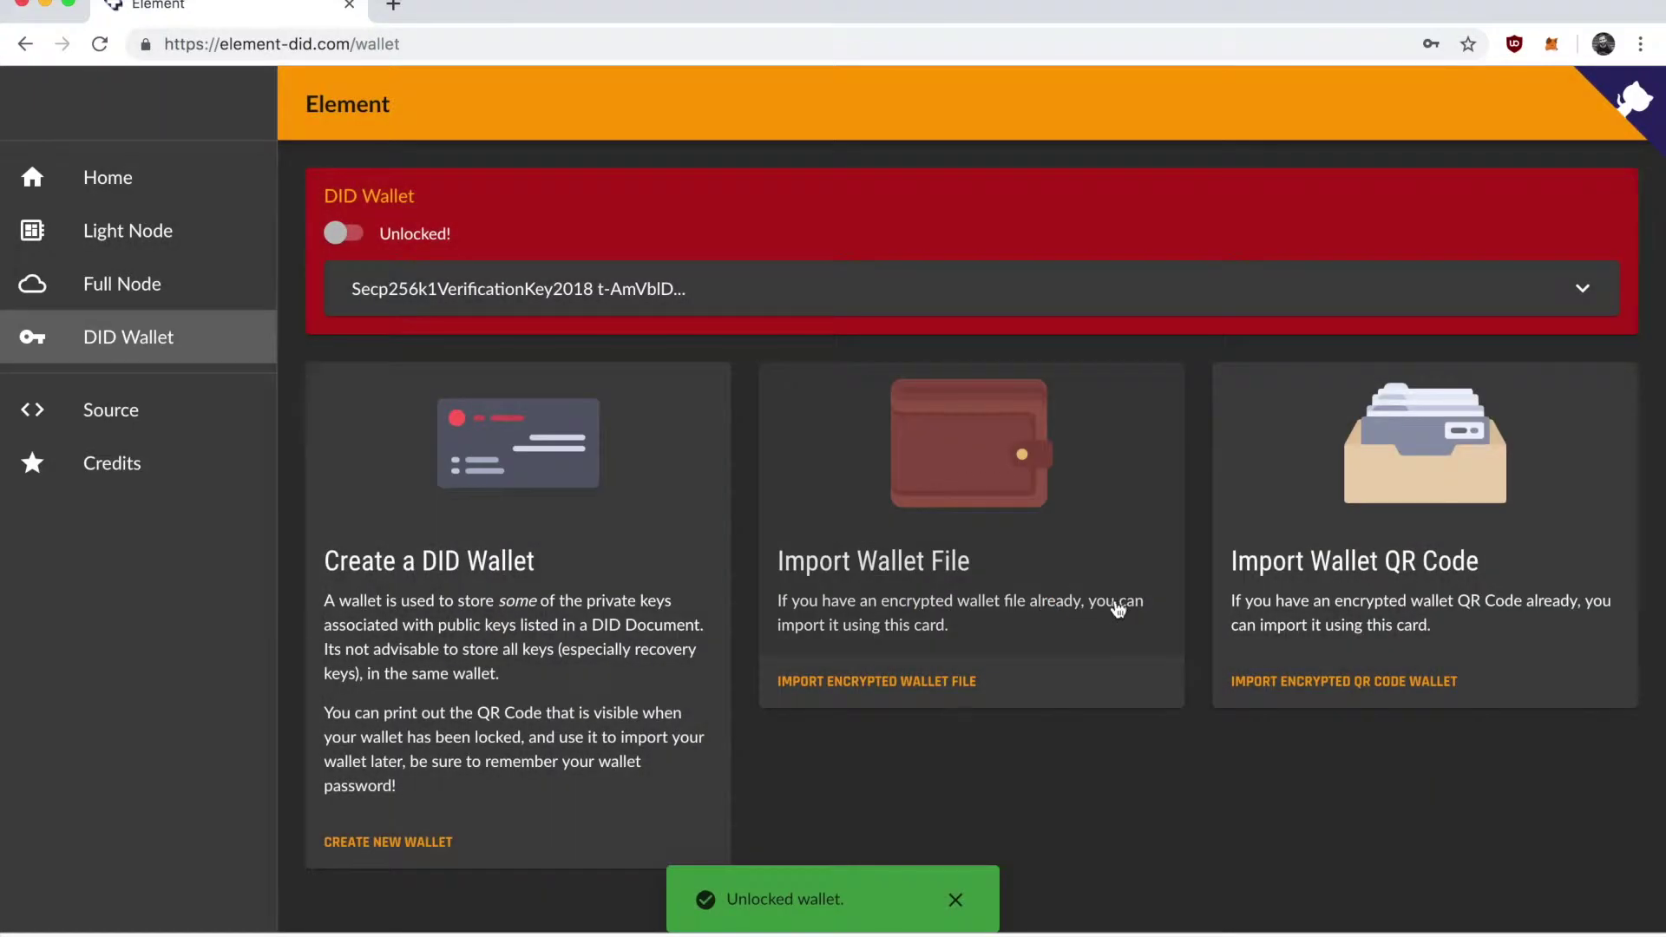
{"action": "left_click", "coordinate": [815, 297]}
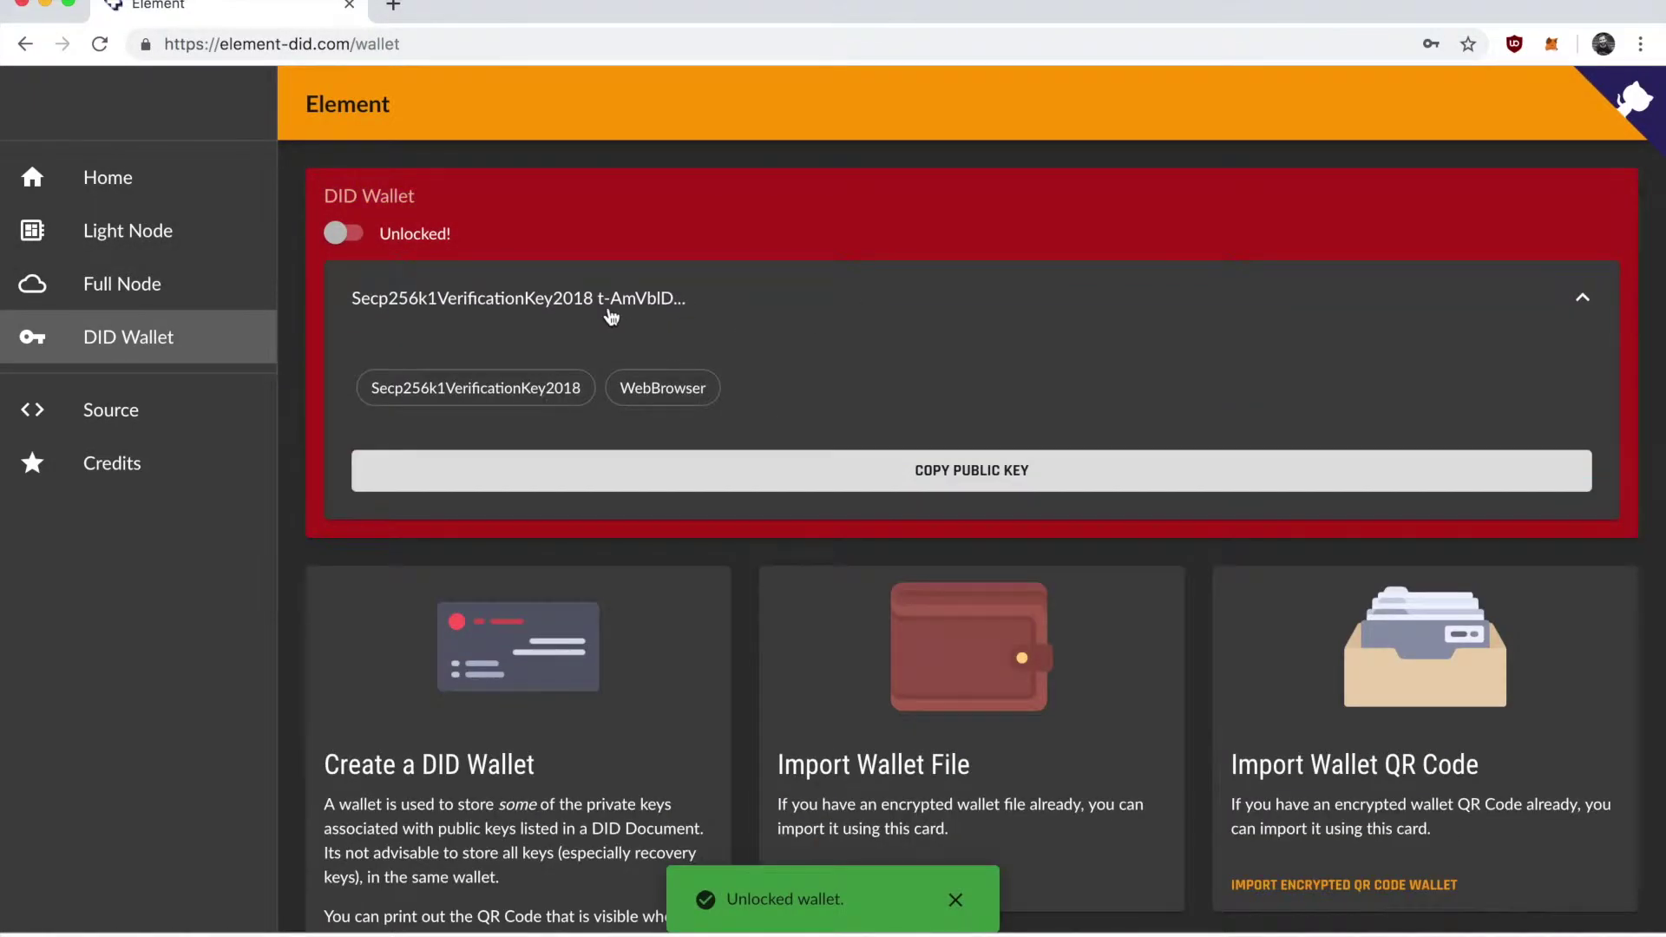
{"action": "left_click", "coordinate": [859, 313]}
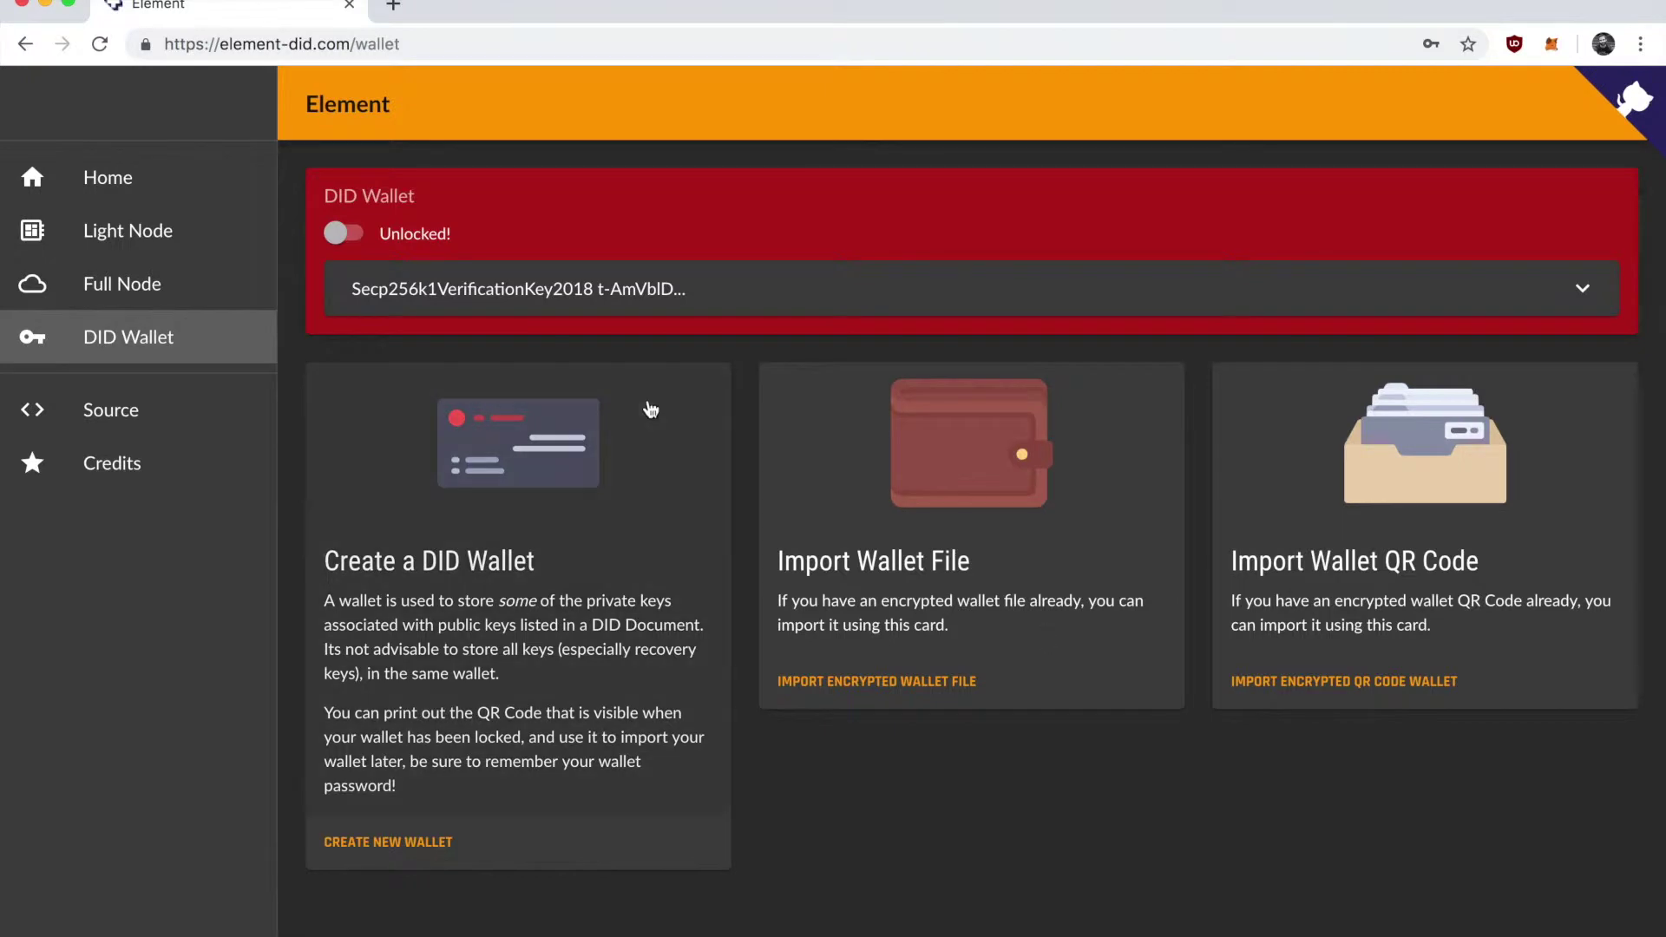
Go to the Light Node page and highlight the Anchor Contract address and Storage ID details.
{"action": "left_click", "coordinate": [197, 230]}
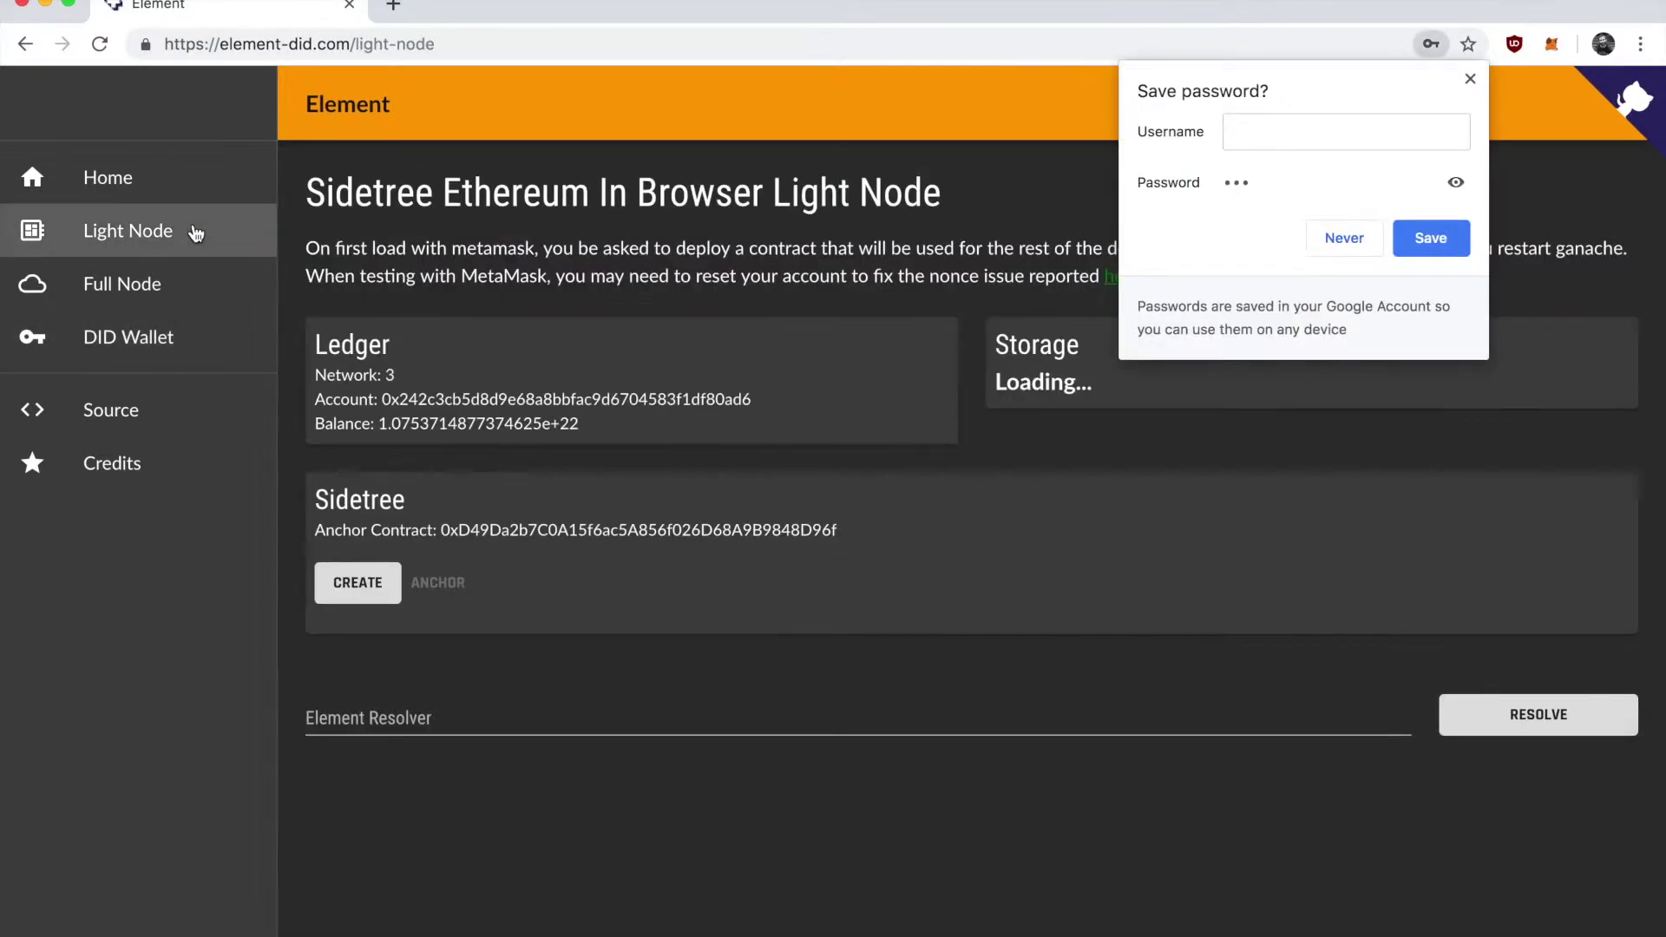
{"action": "left_click", "coordinate": [1470, 79]}
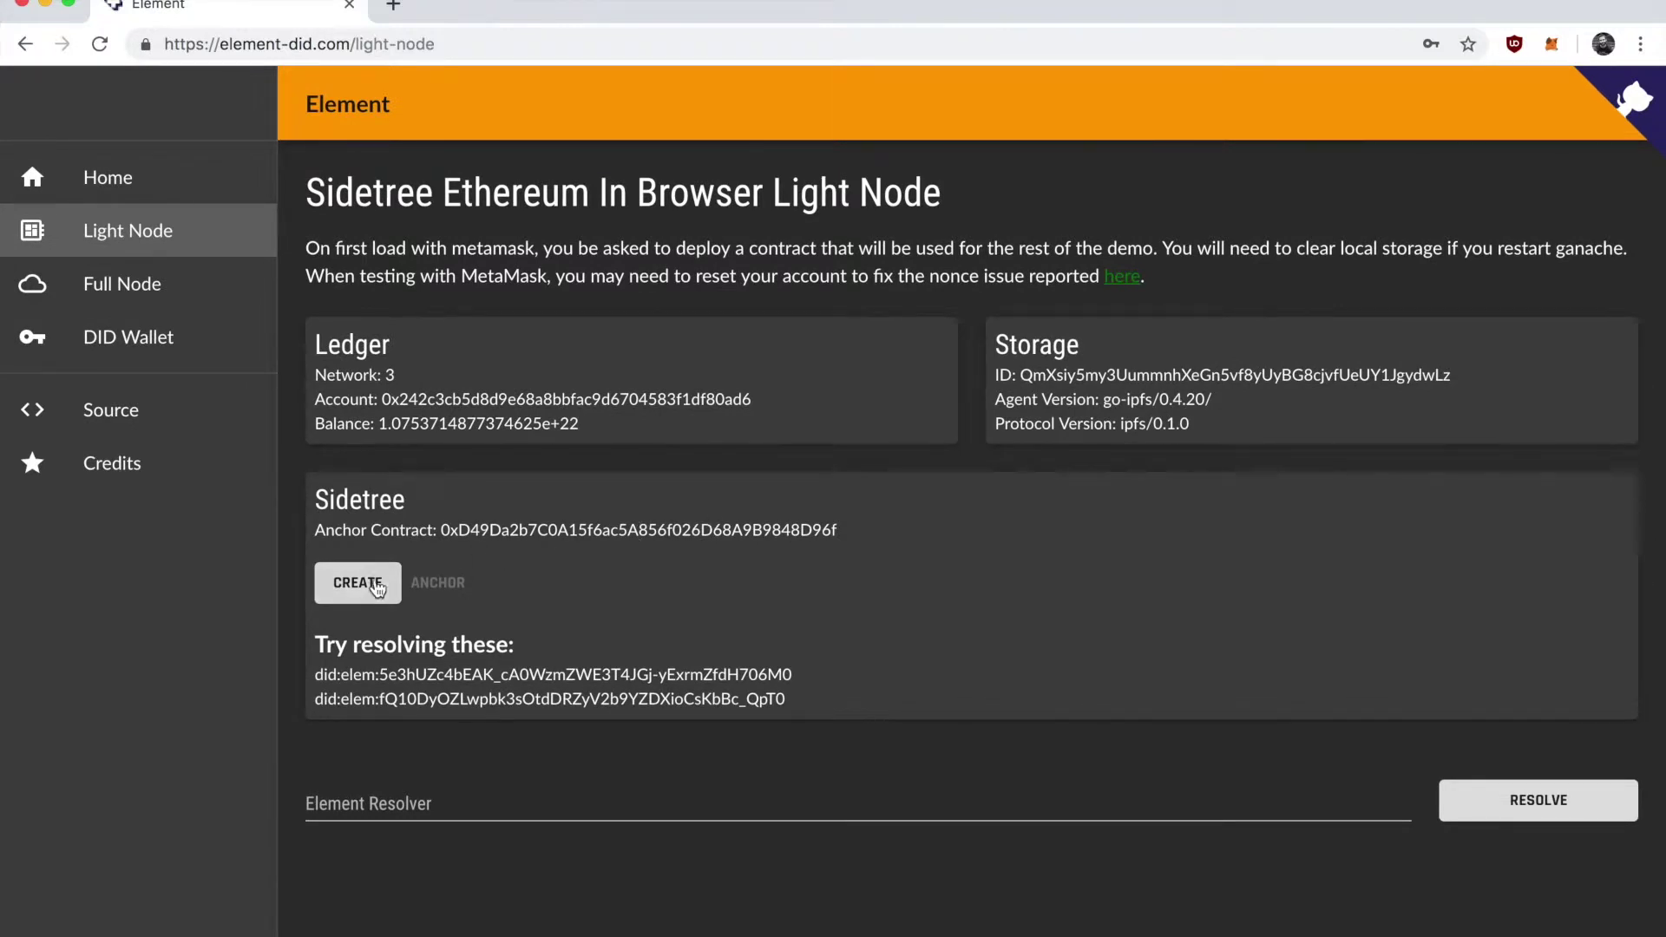
{"action": "left_click_drag", "start_coordinate": [438, 531], "coordinate": [835, 564]}
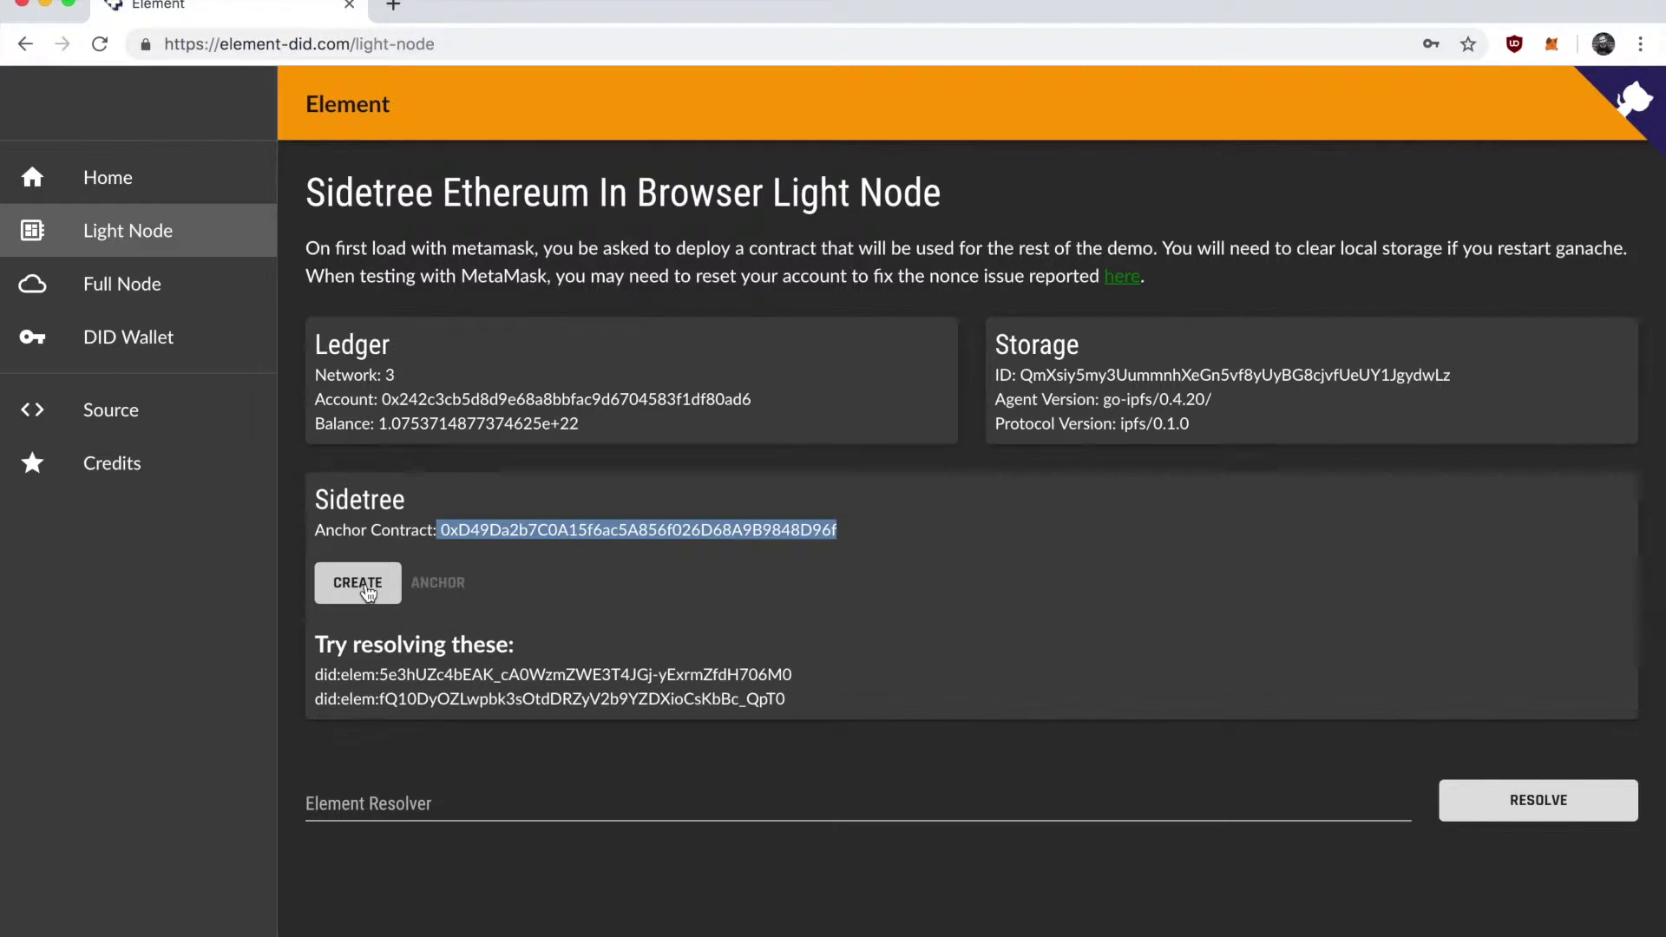
{"action": "left_click_drag", "start_coordinate": [1215, 439], "coordinate": [1014, 368]}
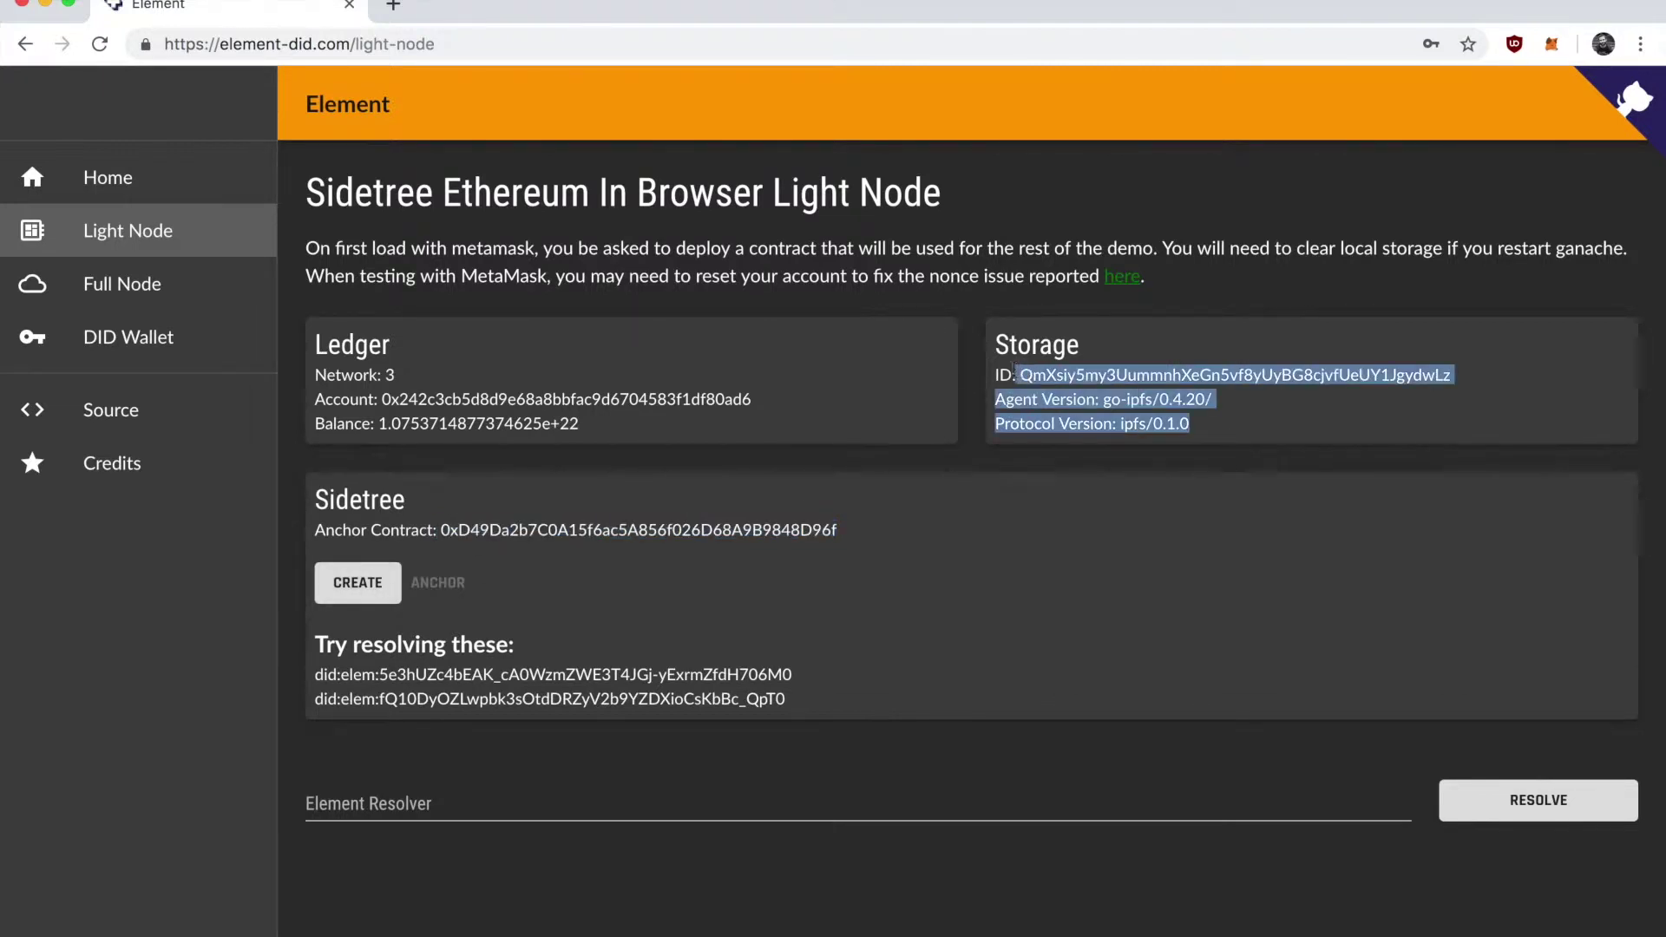
{"action": "left_click", "coordinate": [1003, 503]}
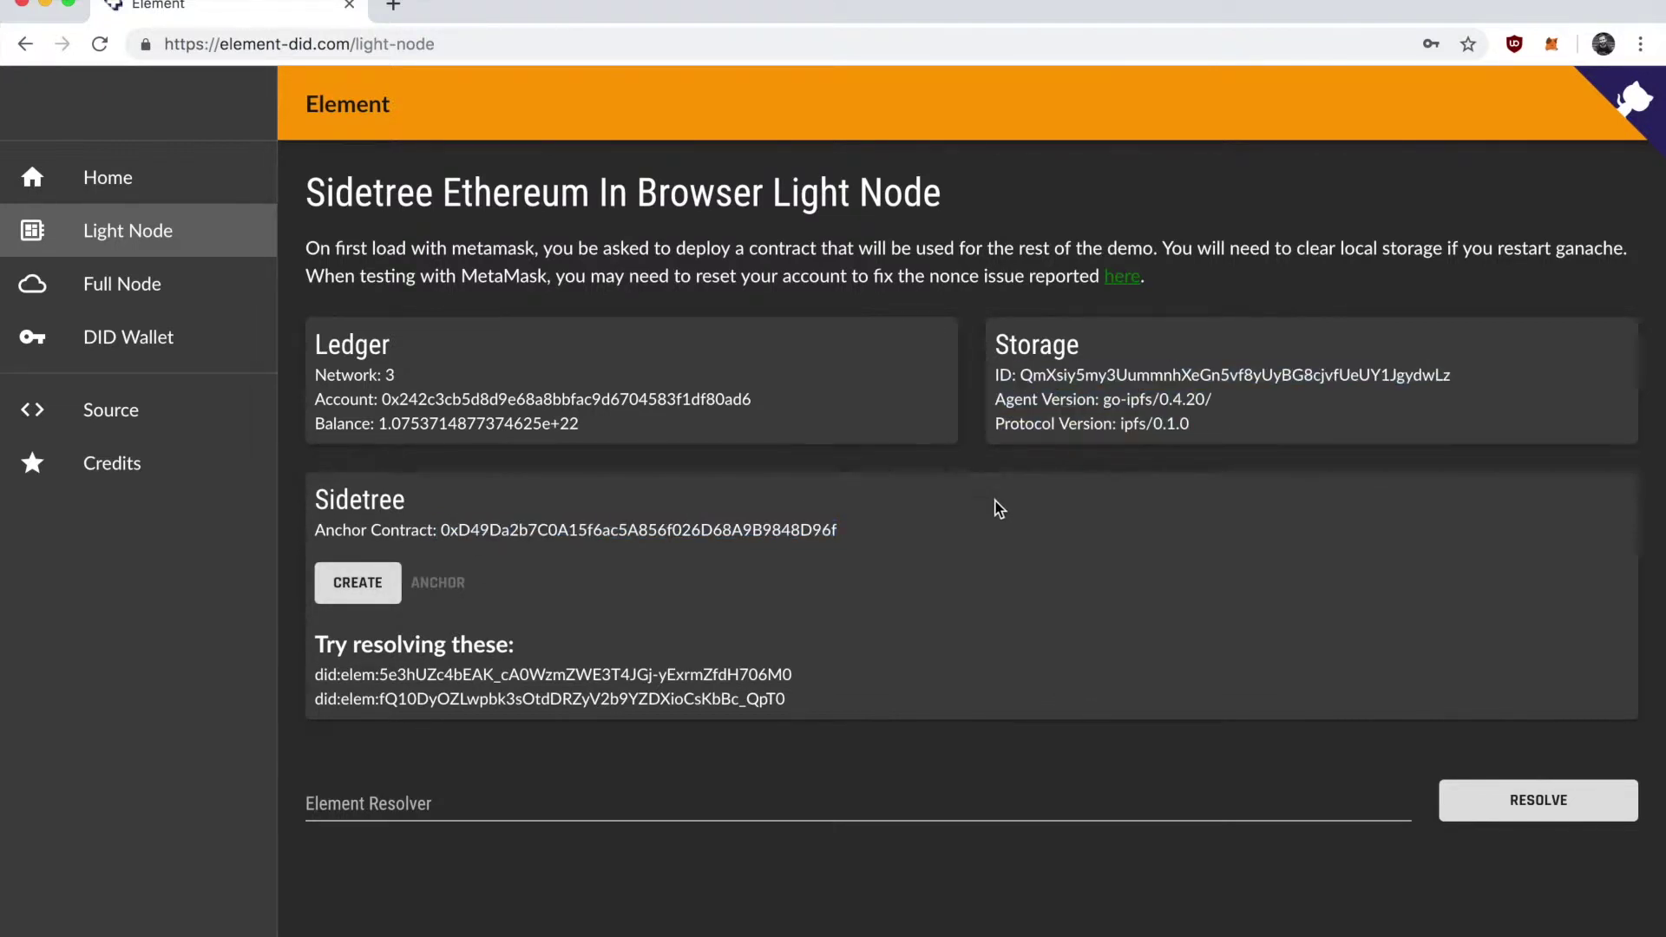
Generate a Sidetree create operation with #key1 and a Transmute.Element.LightNode service.
{"action": "left_click", "coordinate": [344, 588]}
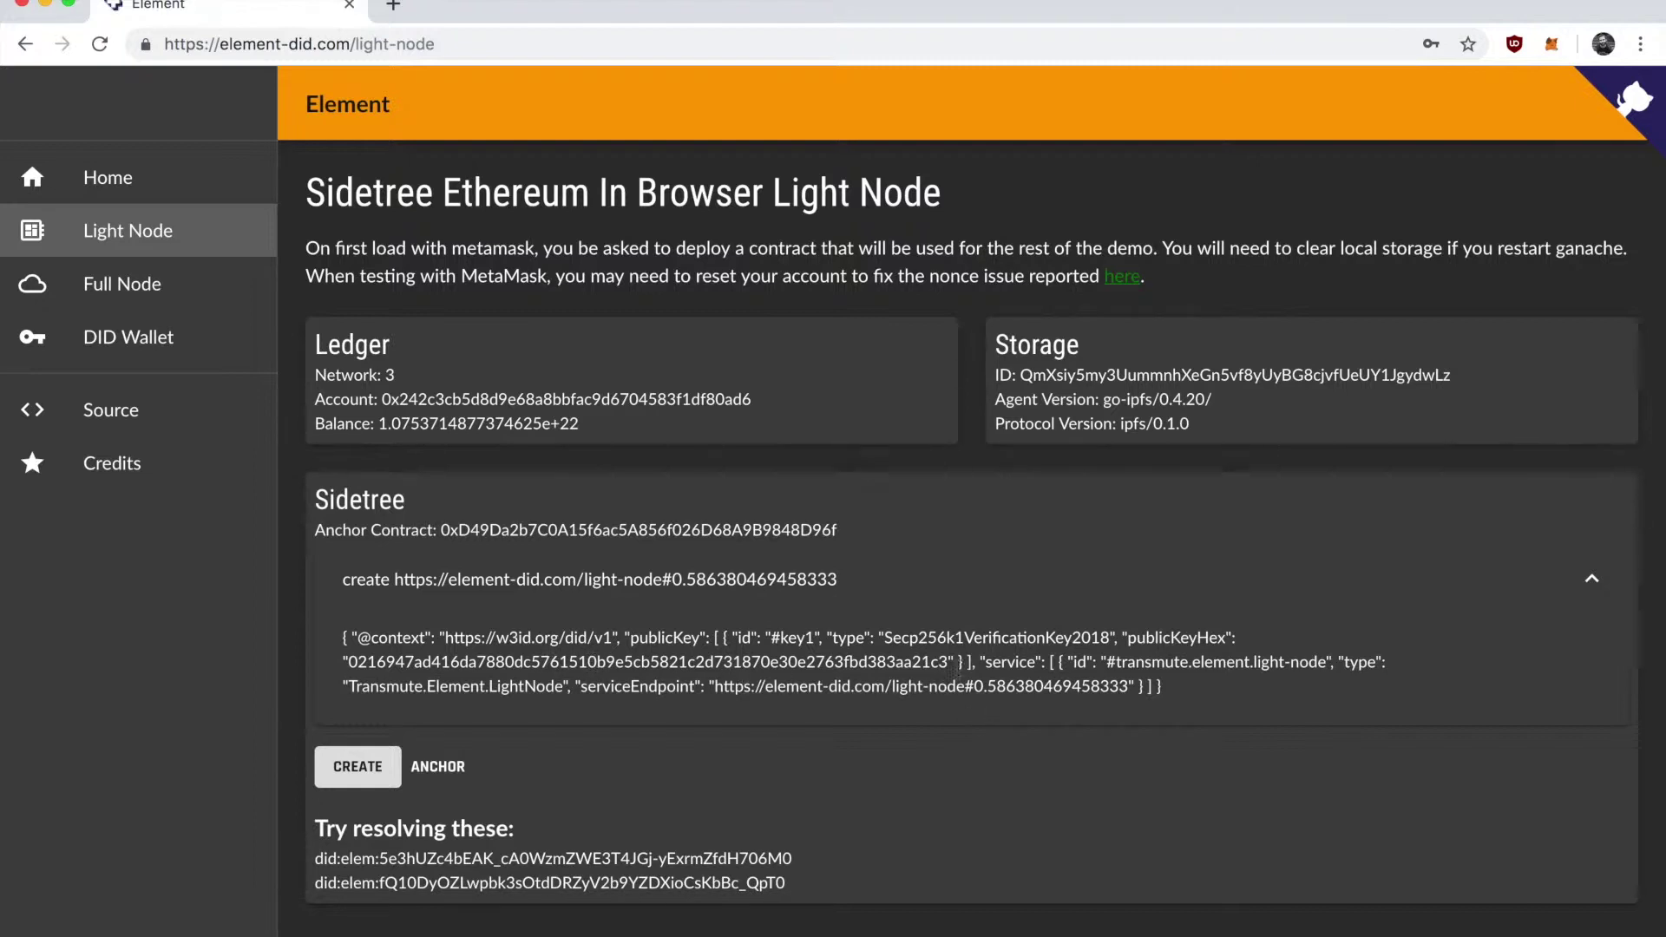
{"action": "scroll", "coordinate": [875, 674], "scroll_direction": "down", "scroll_amount": 1}
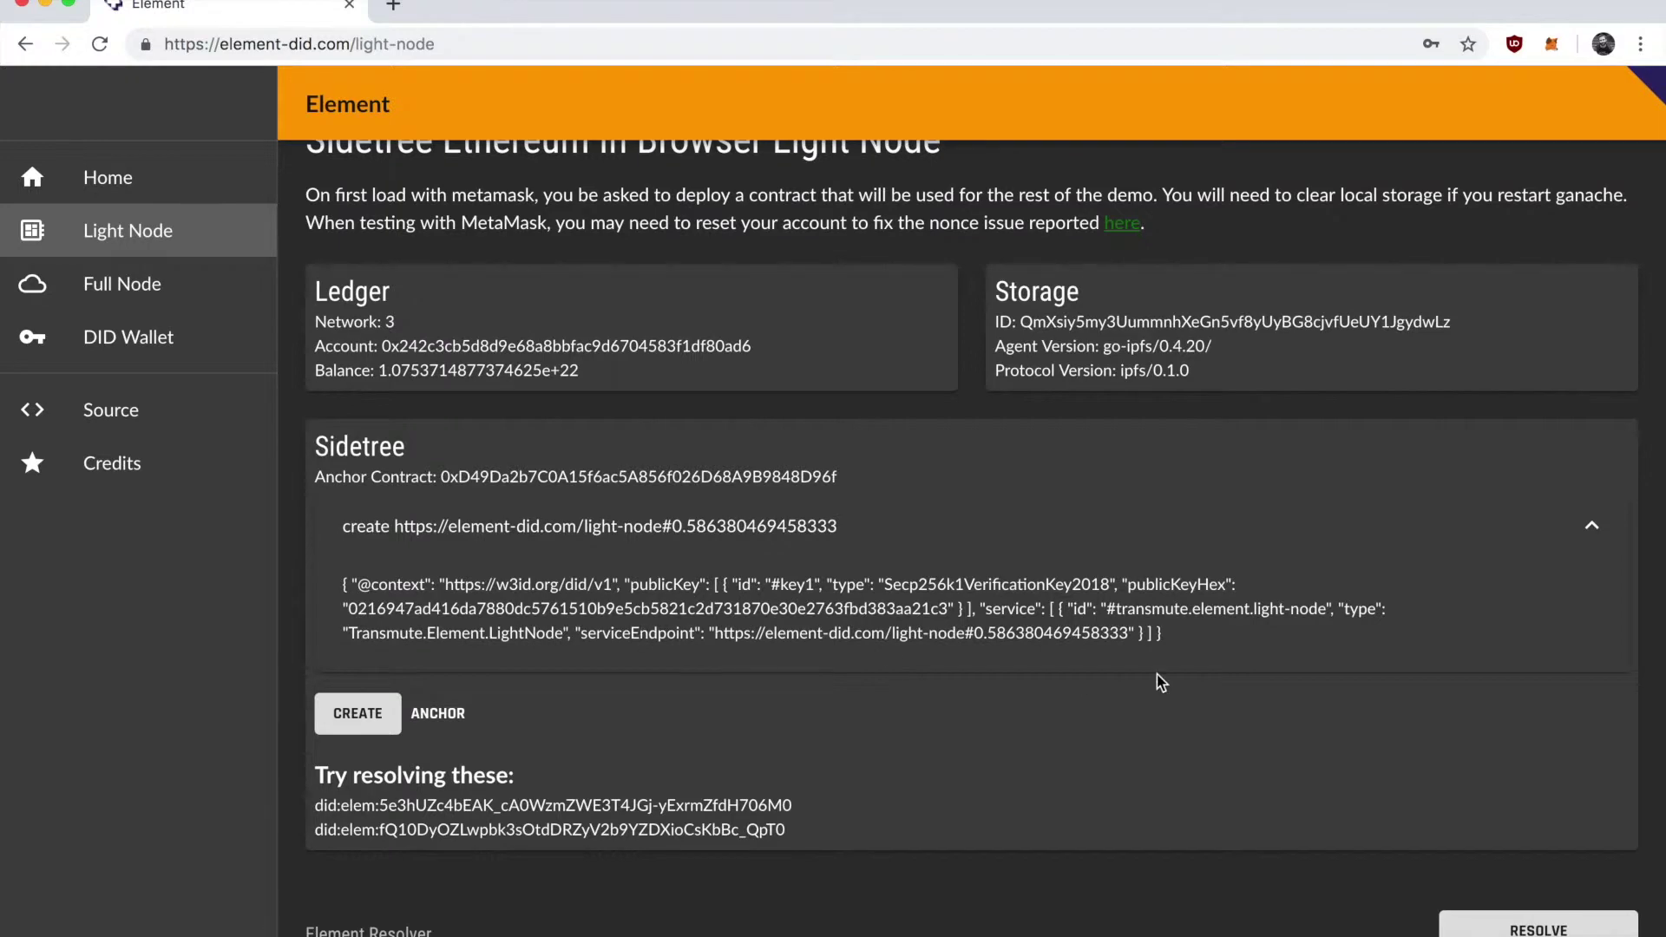
{"action": "left_click", "coordinate": [1328, 530]}
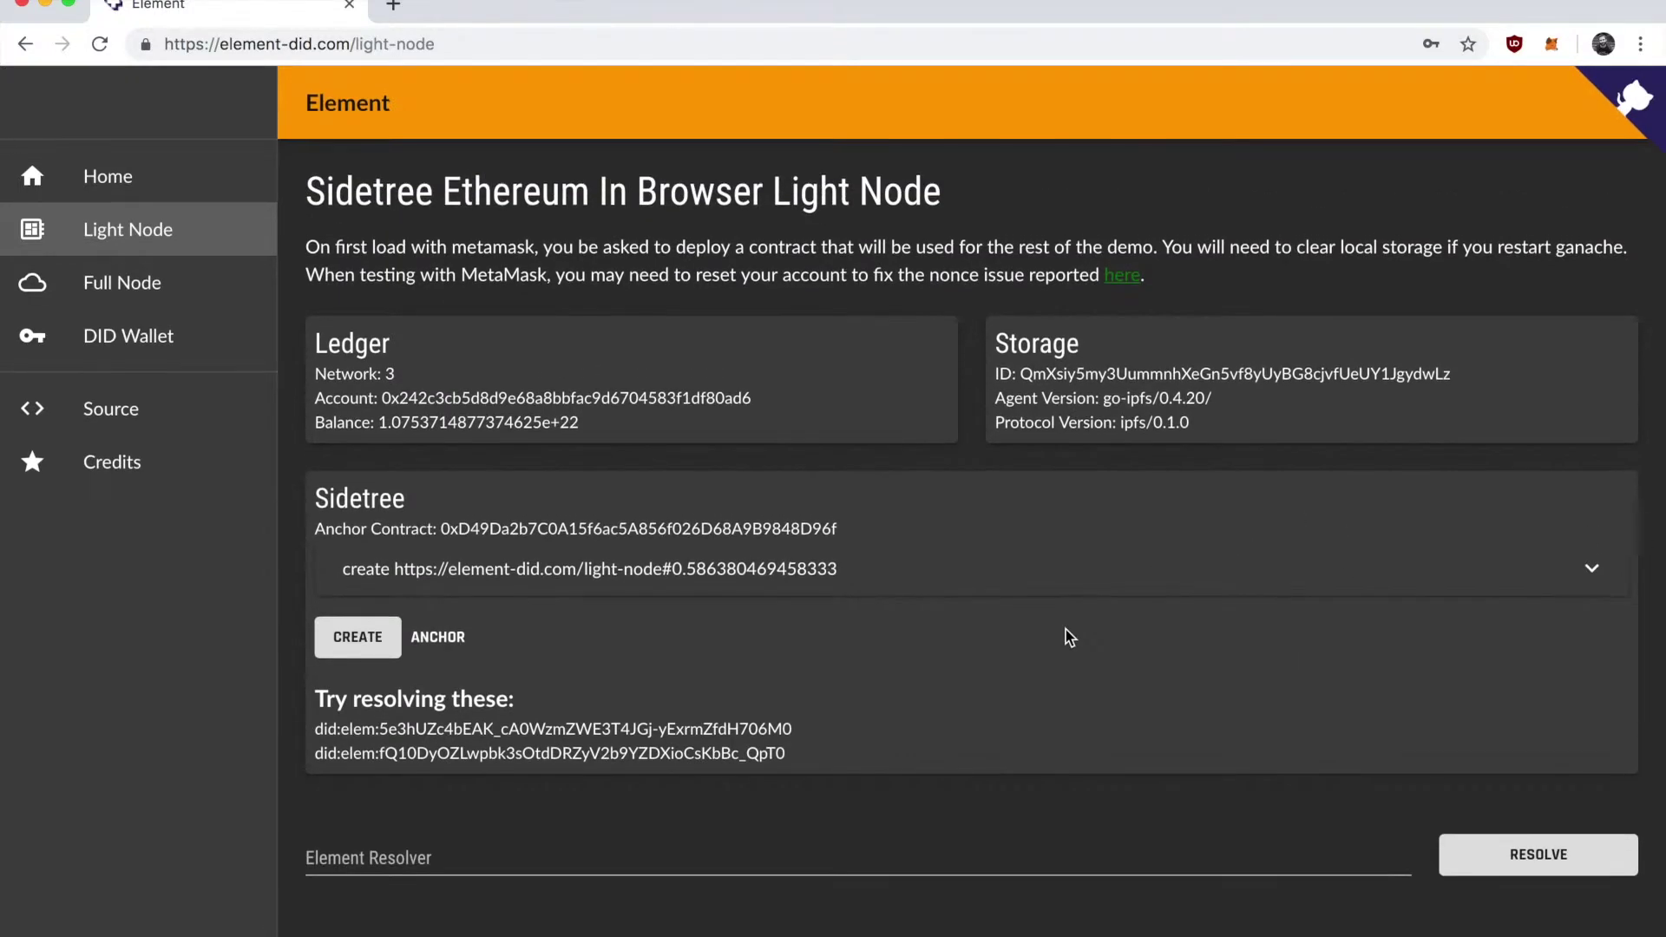
Anchor the create operation by confirming the contract transaction in MetaMask and checking it's pending.
{"action": "left_click", "coordinate": [453, 649]}
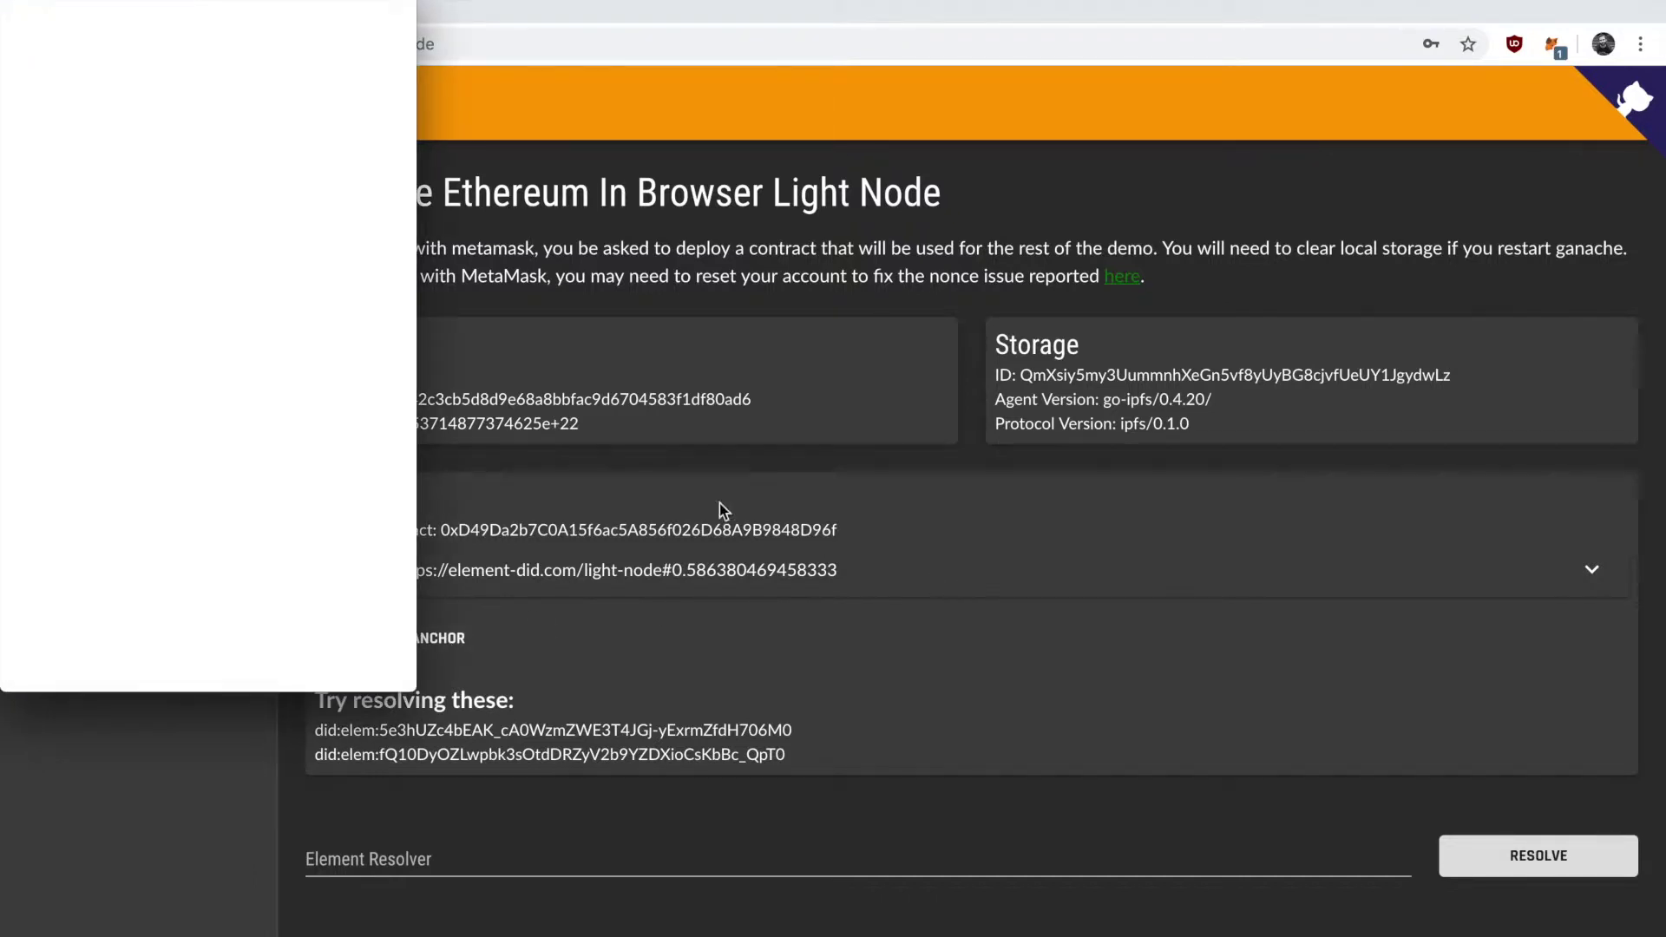
{"action": "left_click_drag", "start_coordinate": [345, 7], "coordinate": [625, 123]}
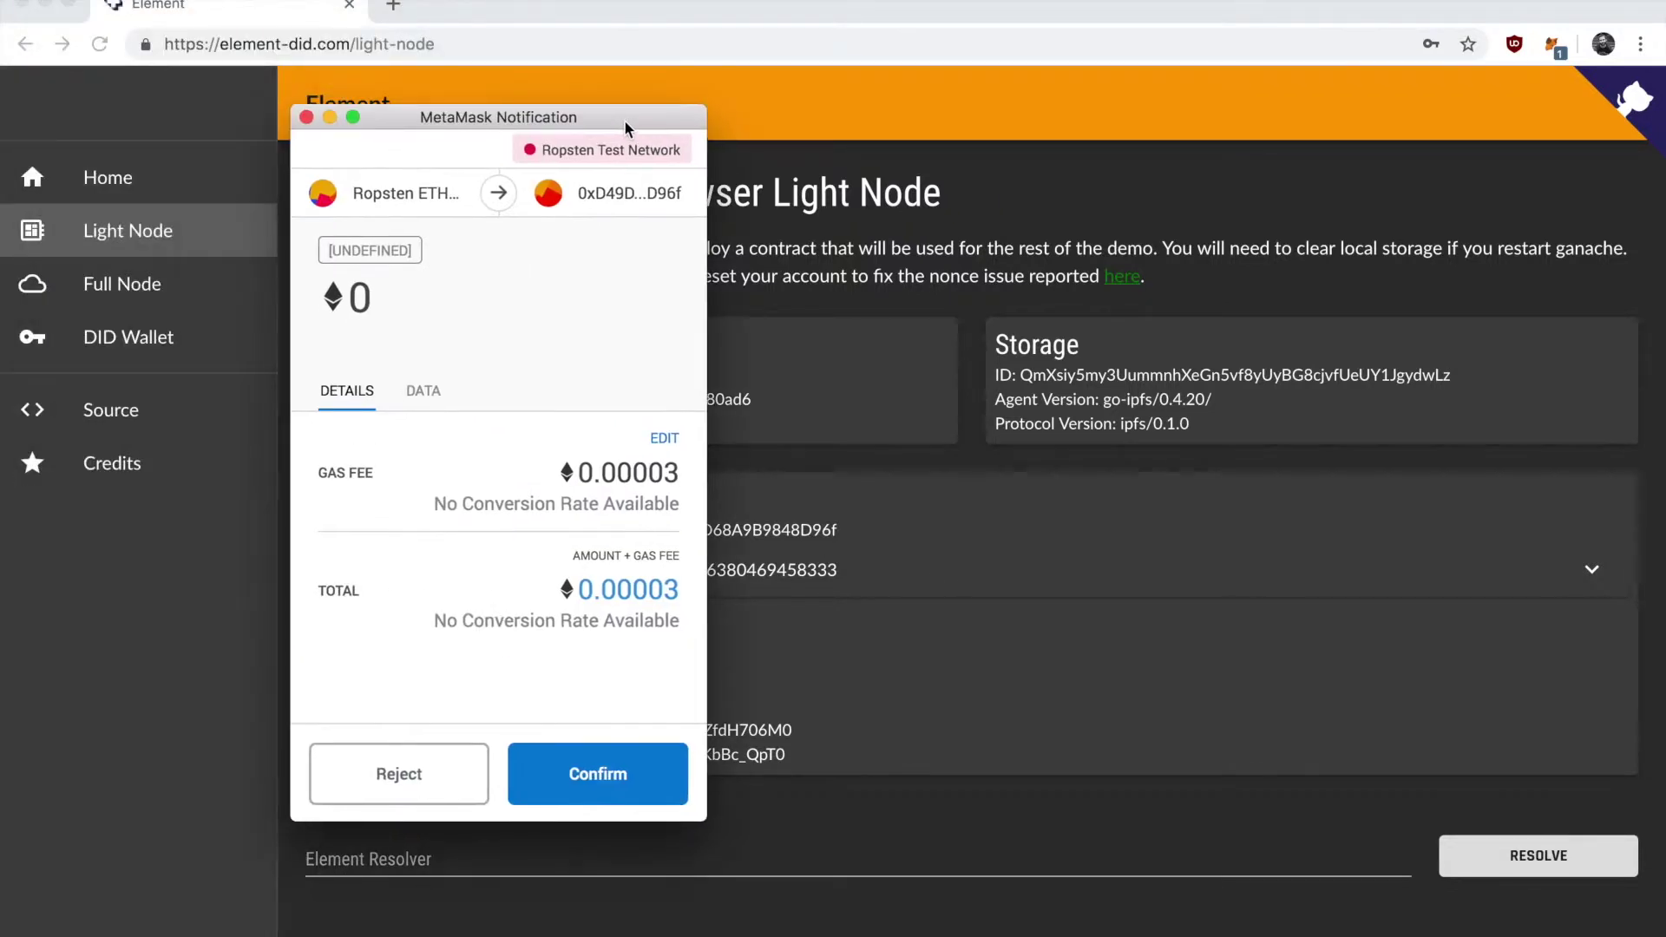
{"action": "left_click", "coordinate": [603, 777]}
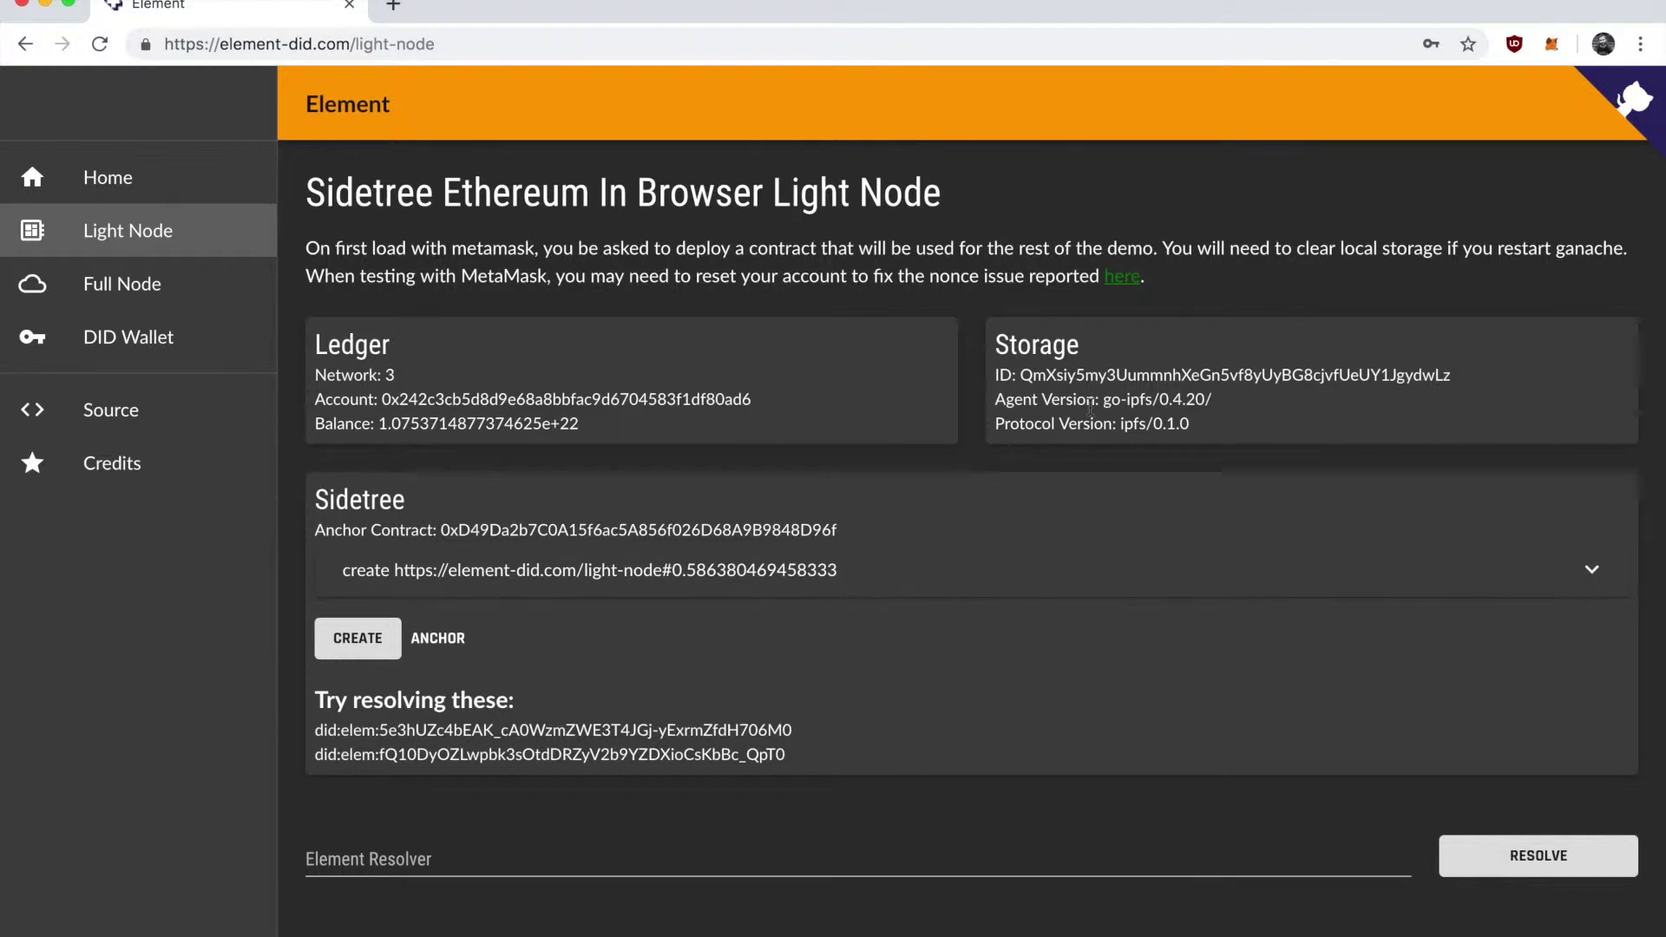
{"action": "left_click", "coordinate": [1553, 48]}
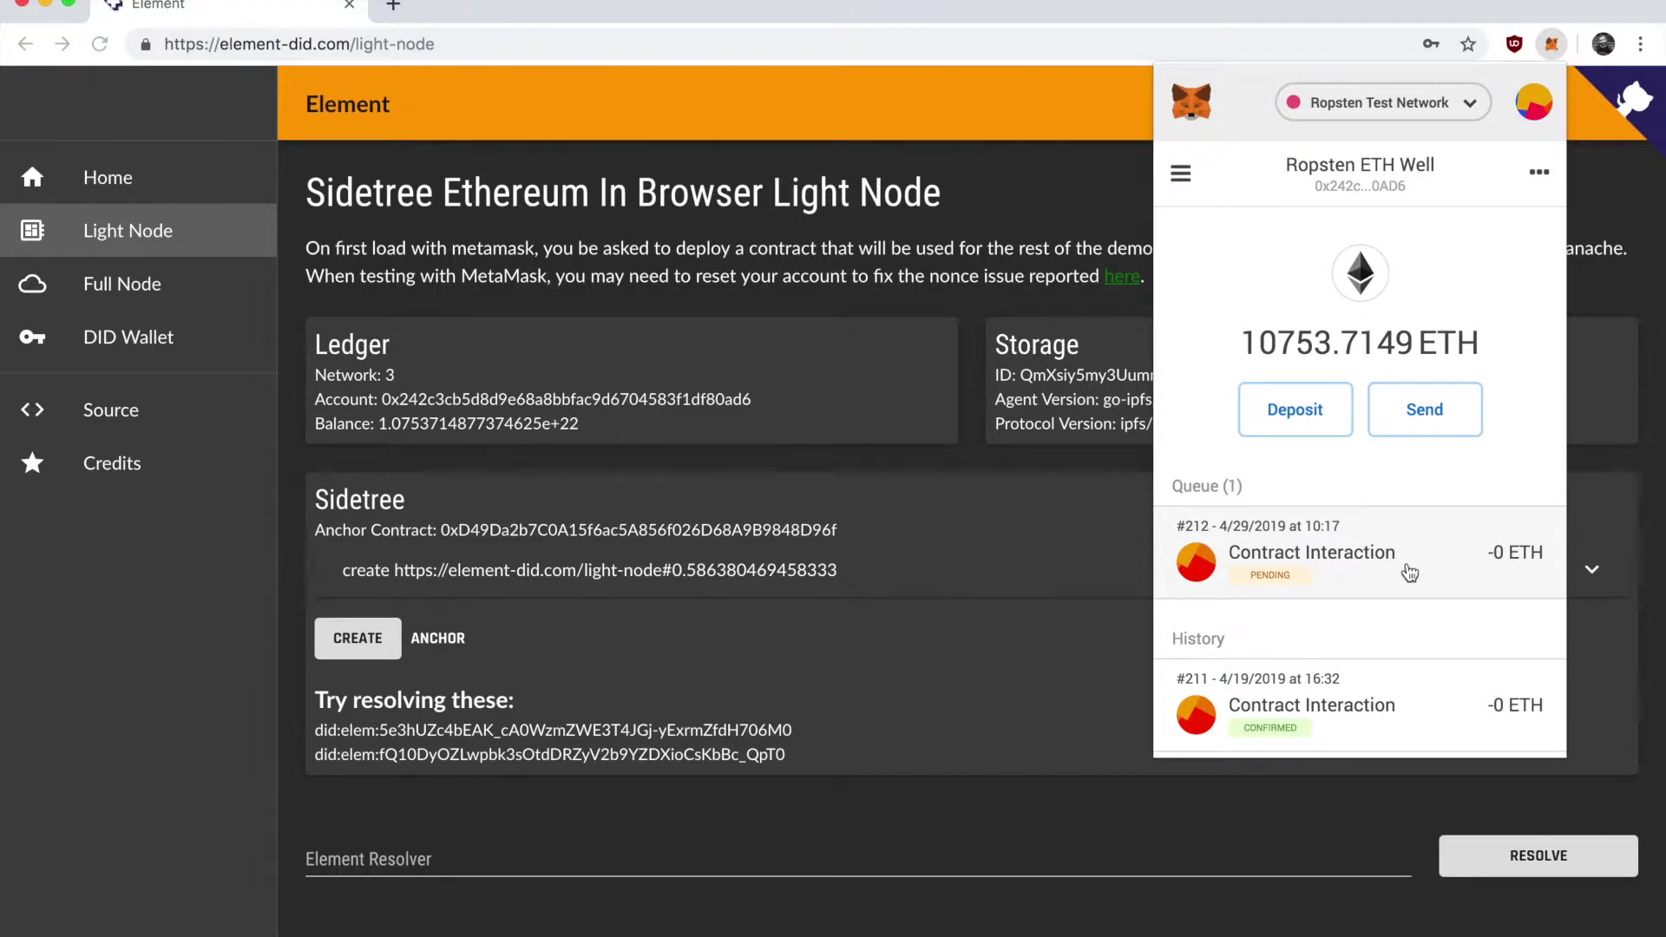
{"action": "left_click", "coordinate": [903, 605]}
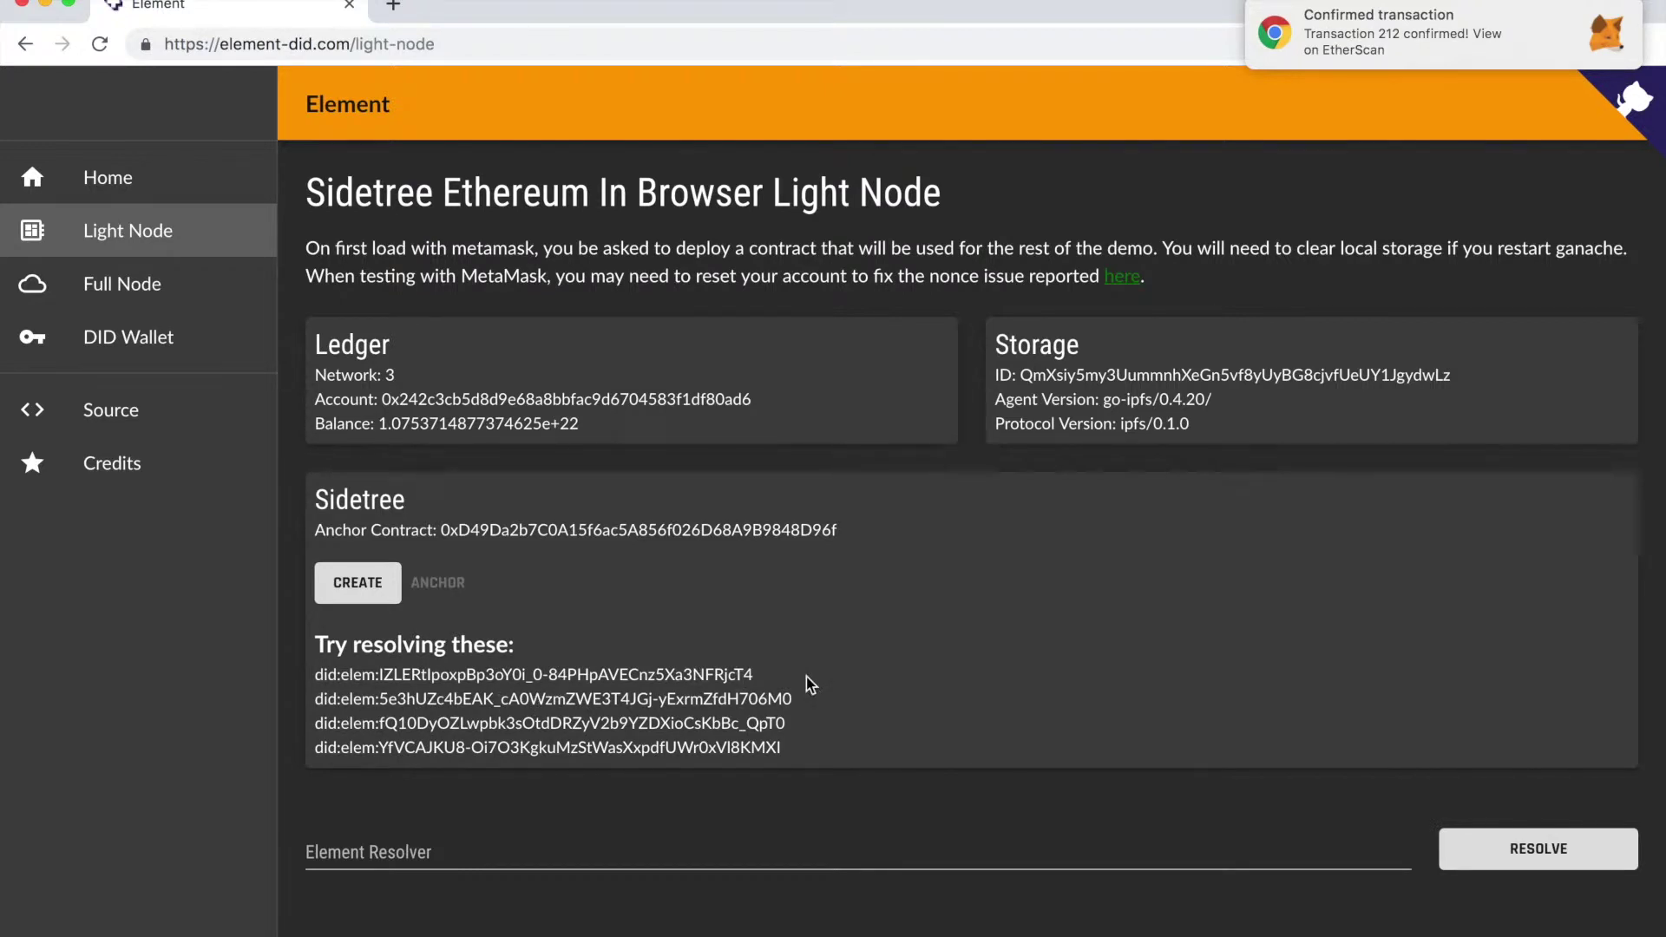
Copy the newest did:elem identifier and resolve it in Element Resolver.
{"action": "left_click_drag", "start_coordinate": [809, 747], "coordinate": [314, 748]}
{"action": "key", "text": "super+c"}
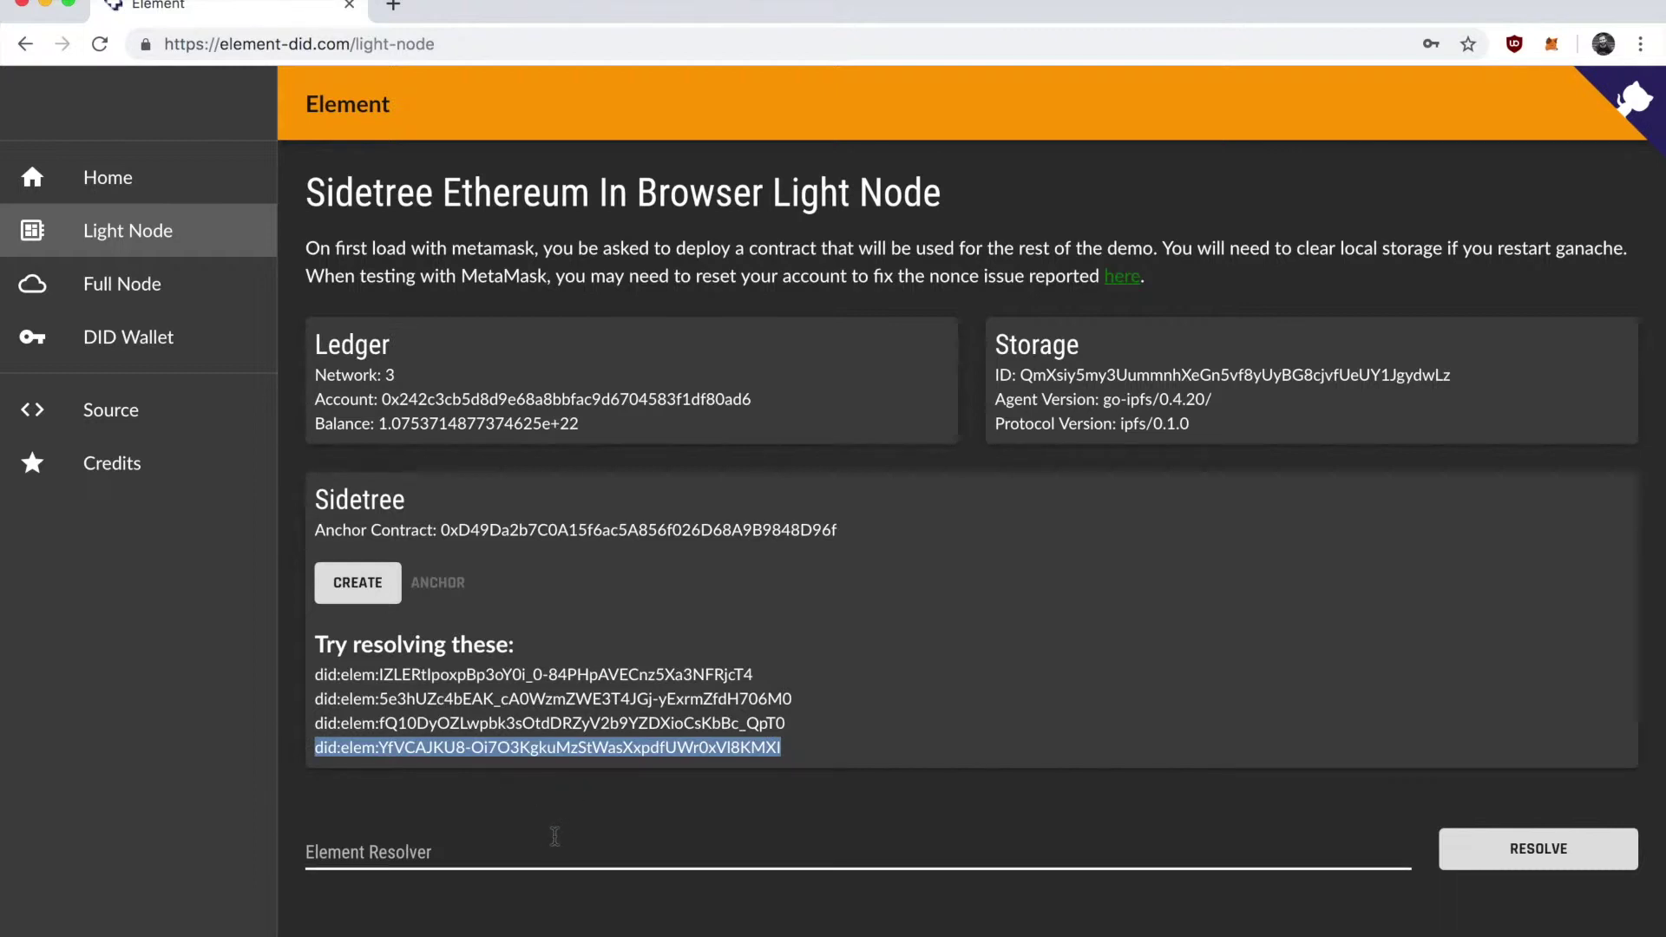
{"action": "left_click", "coordinate": [498, 853]}
{"action": "key", "text": "super+v"}
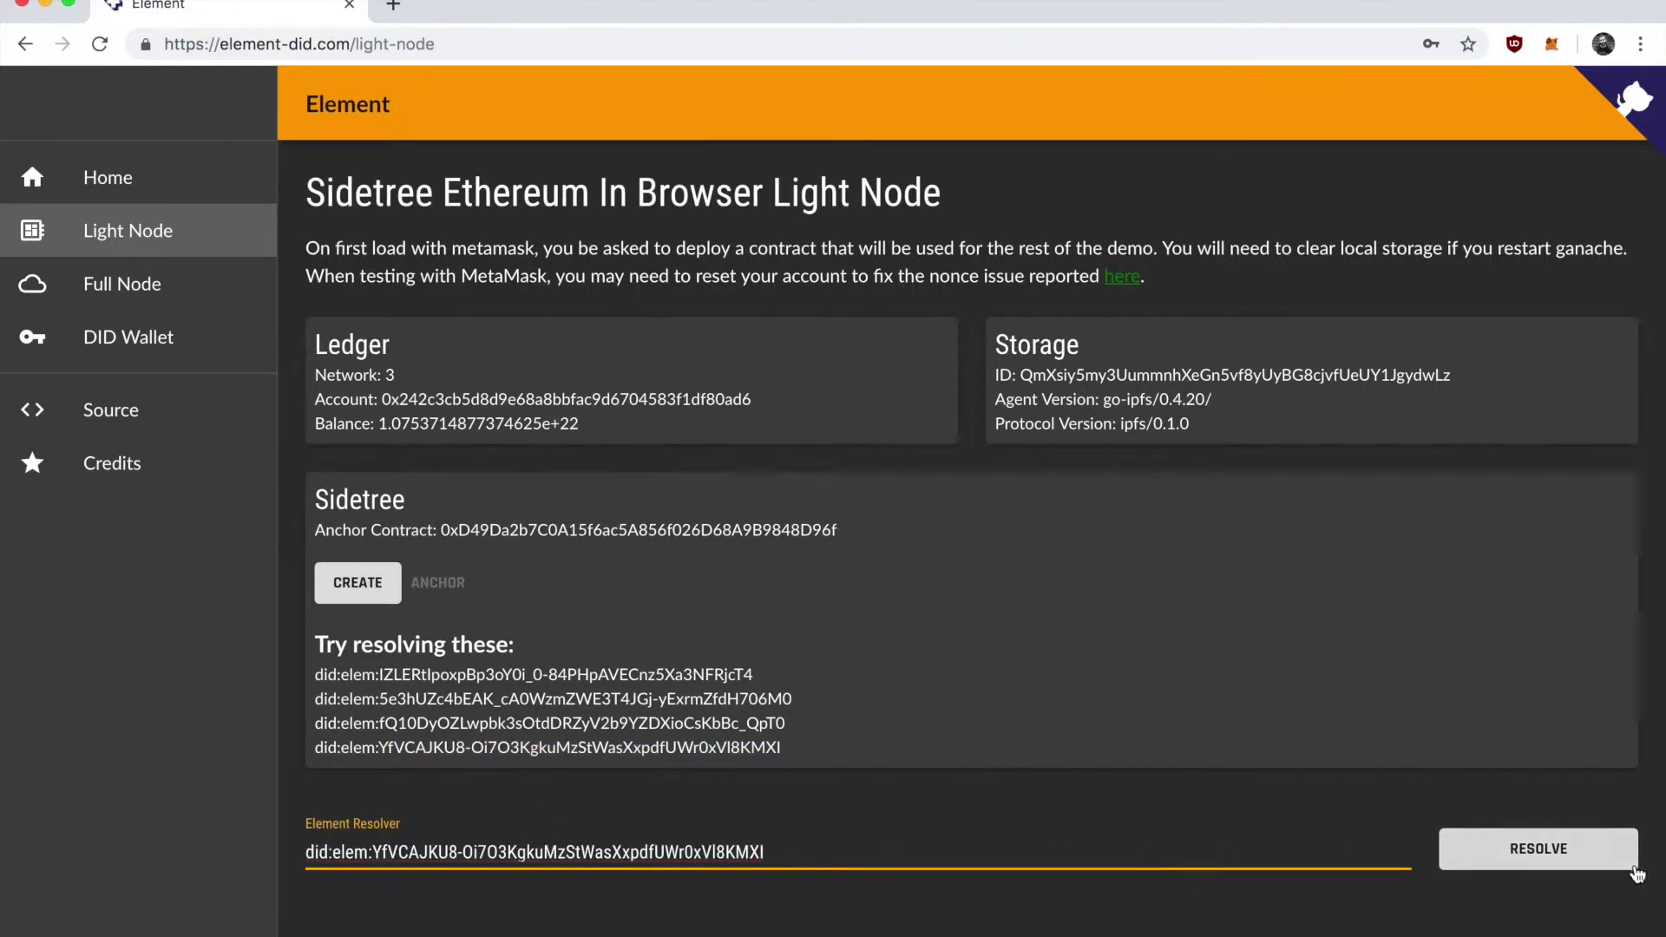
{"action": "left_click", "coordinate": [1566, 854]}
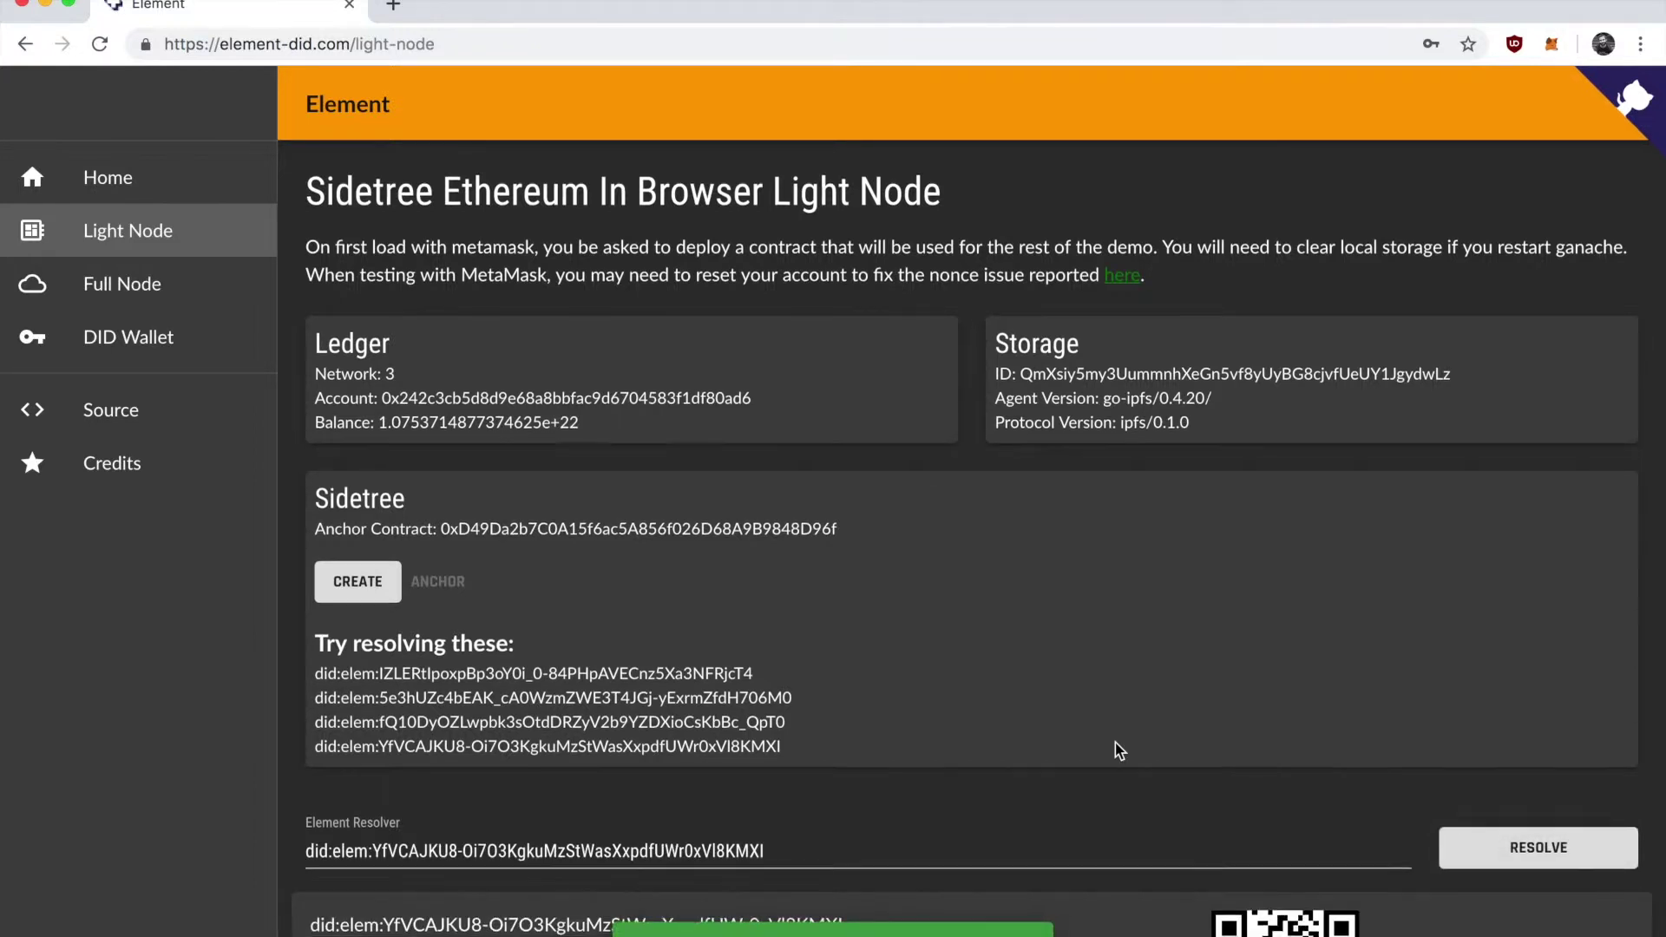
Inspect the resolved #key1 public key and light-node service, copy the DID, and go to Full Node.
{"action": "scroll", "coordinate": [1116, 743], "scroll_direction": "down", "scroll_amount": 3}
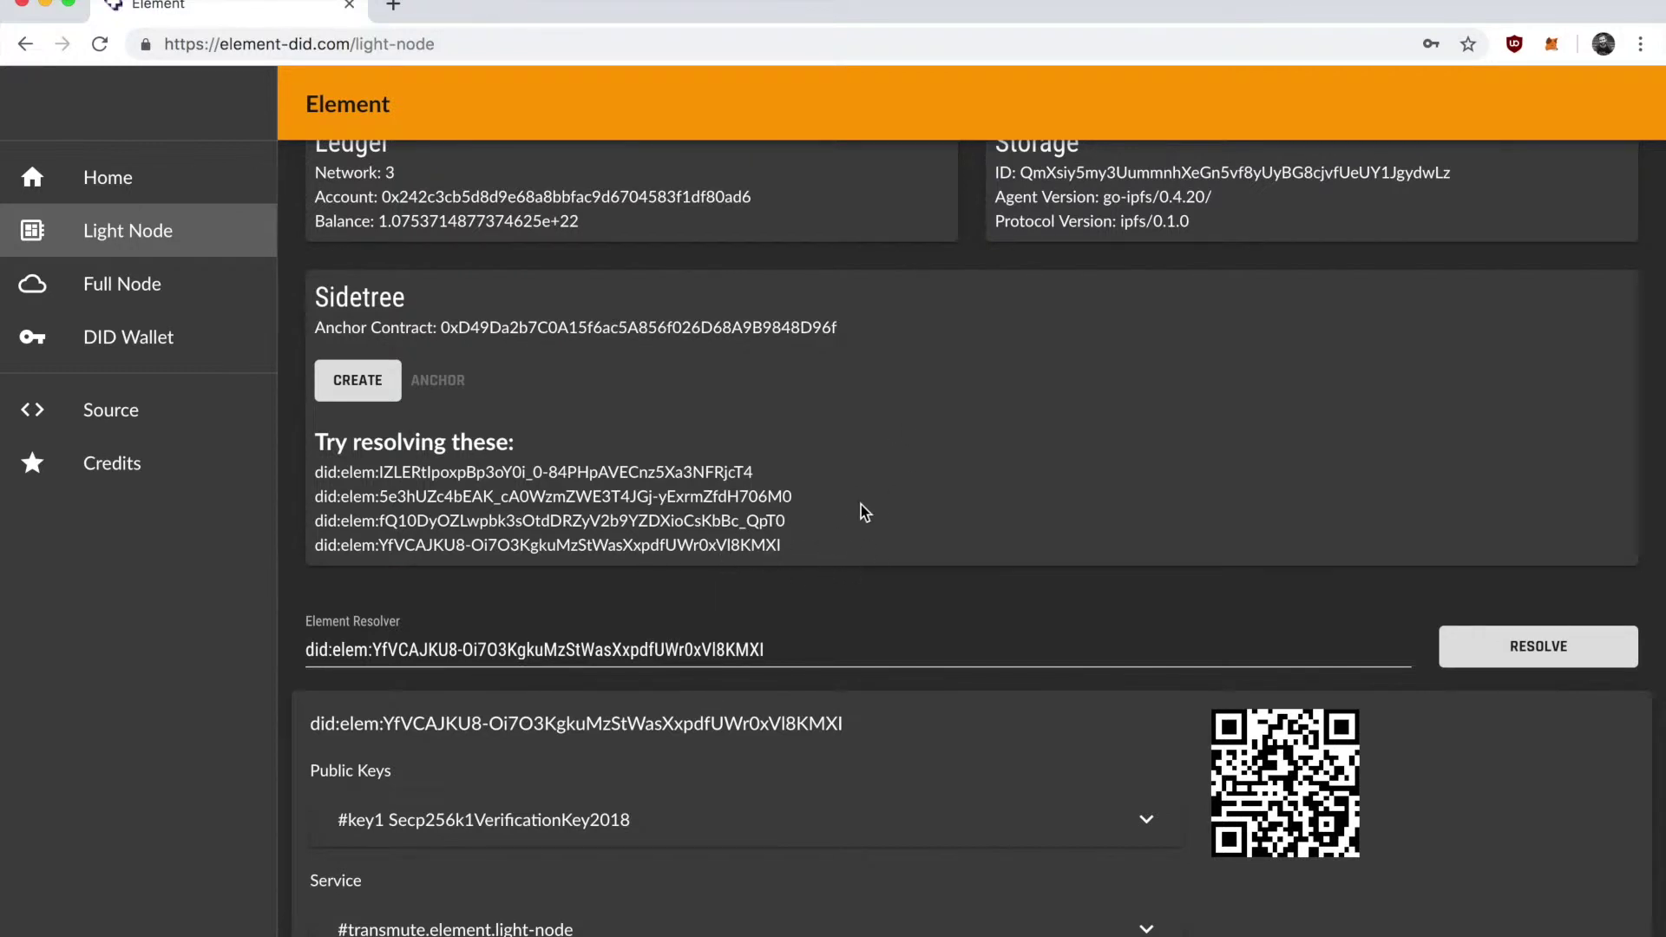
{"action": "left_click", "coordinate": [680, 823]}
{"action": "scroll", "coordinate": [680, 781], "scroll_direction": "down", "scroll_amount": 3}
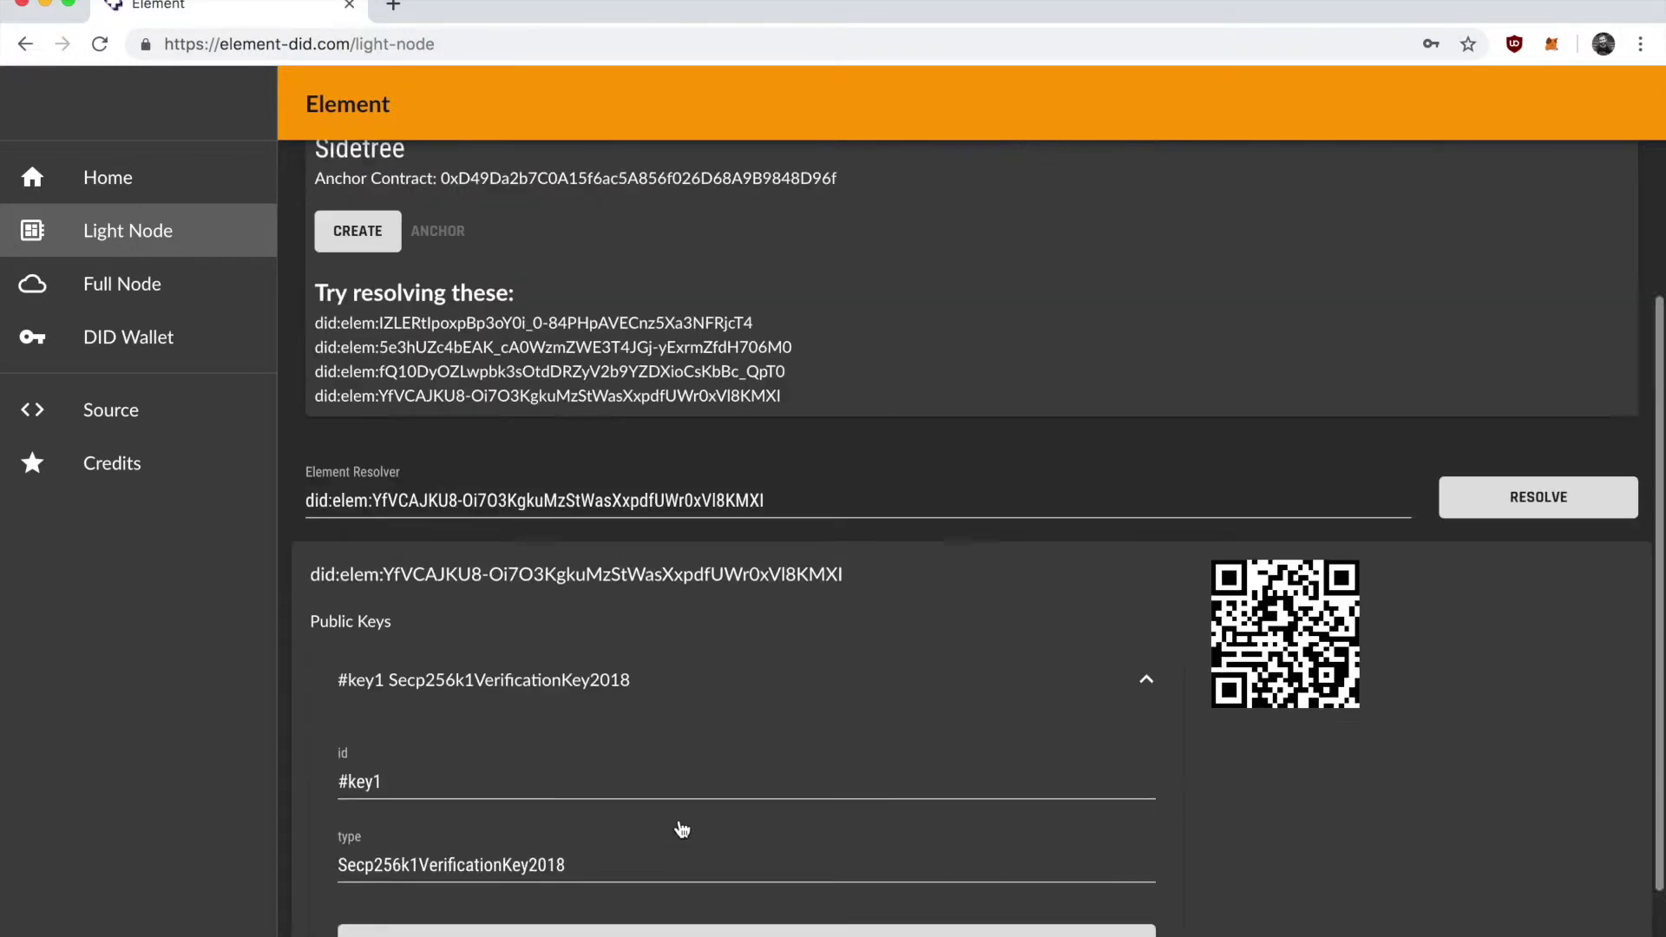
{"action": "left_click", "coordinate": [660, 547]}
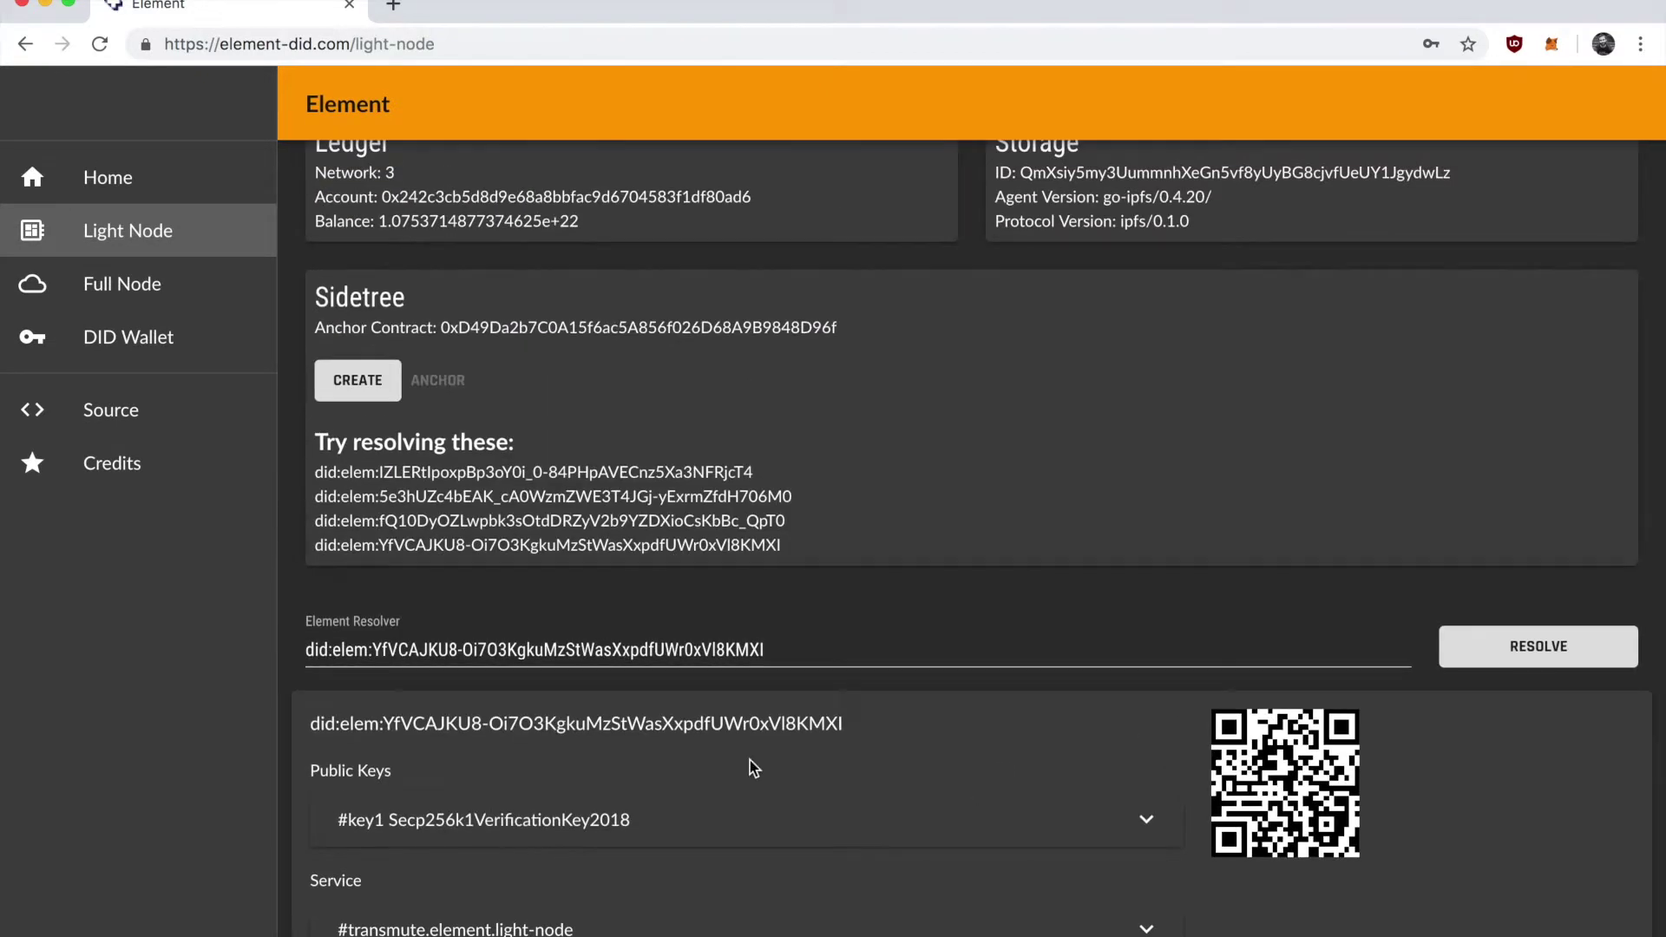
{"action": "left_click", "coordinate": [612, 929]}
{"action": "scroll", "coordinate": [612, 924], "scroll_direction": "down", "scroll_amount": 3}
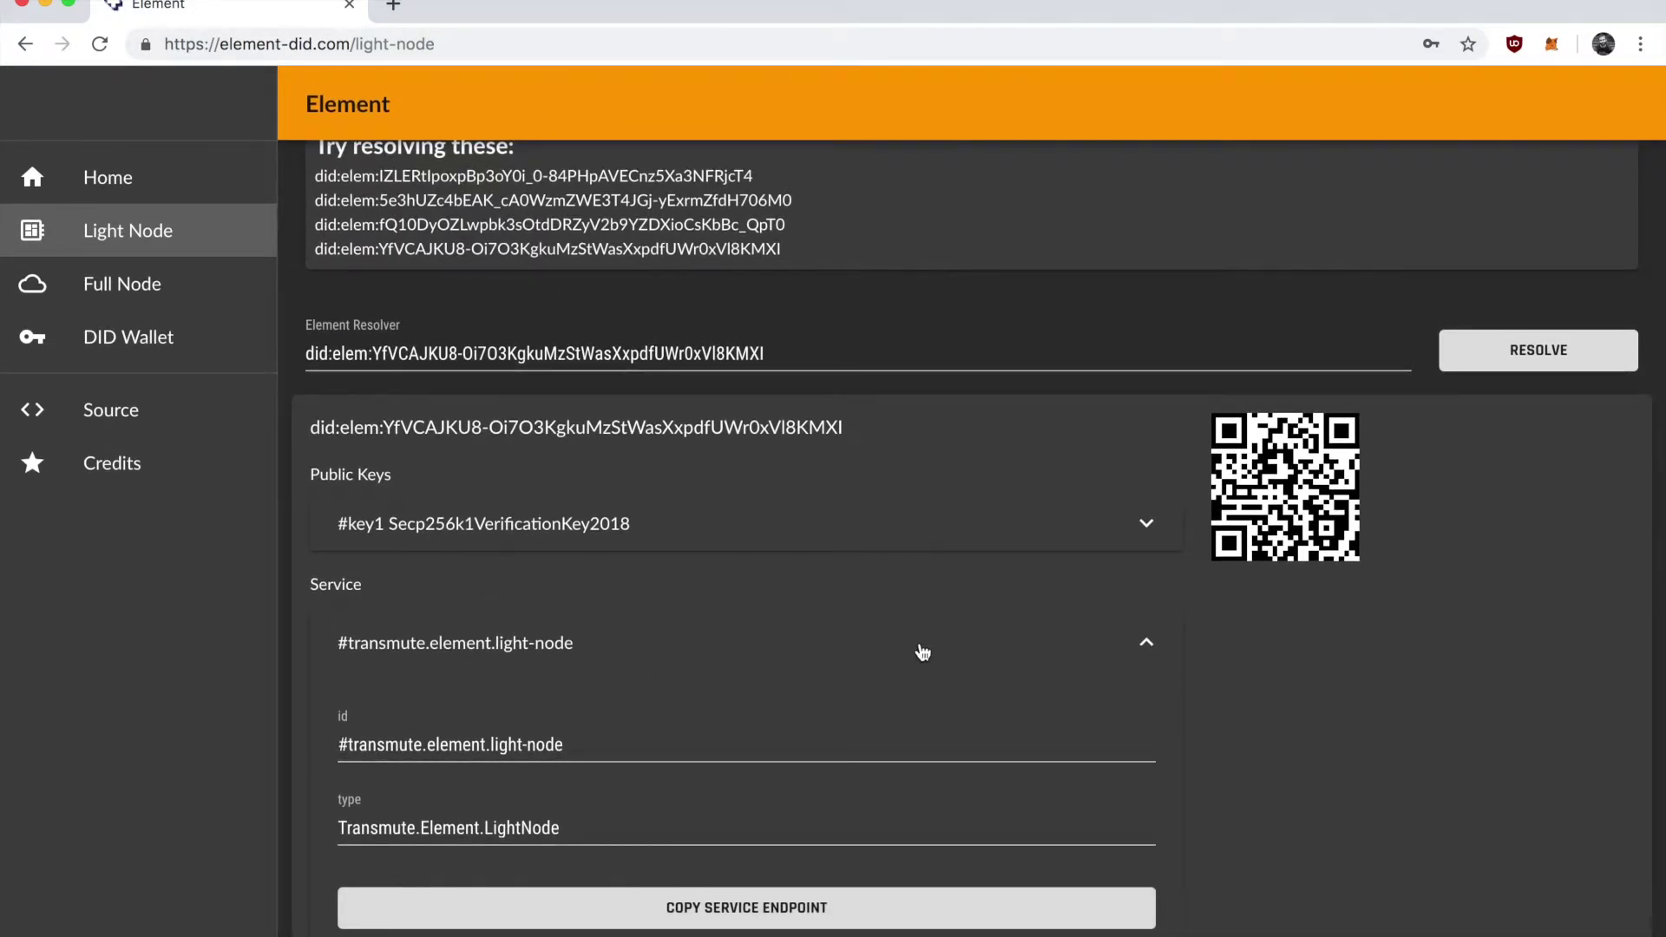
{"action": "left_click", "coordinate": [1072, 648]}
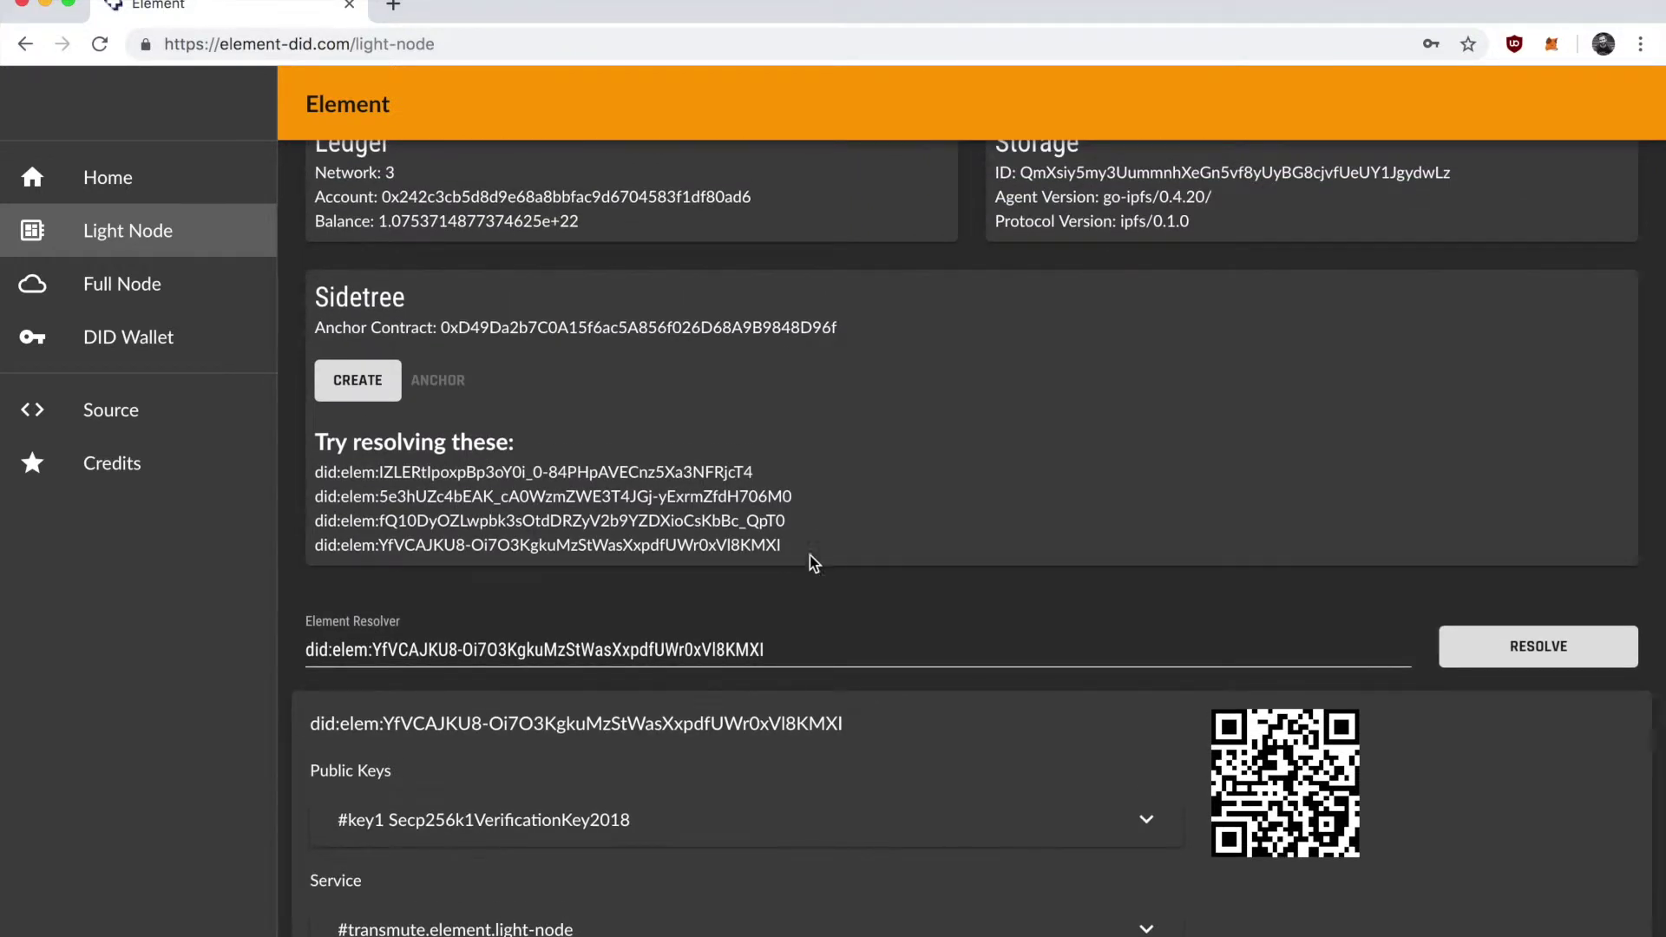
{"action": "left_click_drag", "start_coordinate": [807, 556], "coordinate": [310, 545]}
{"action": "key", "text": "super+c"}
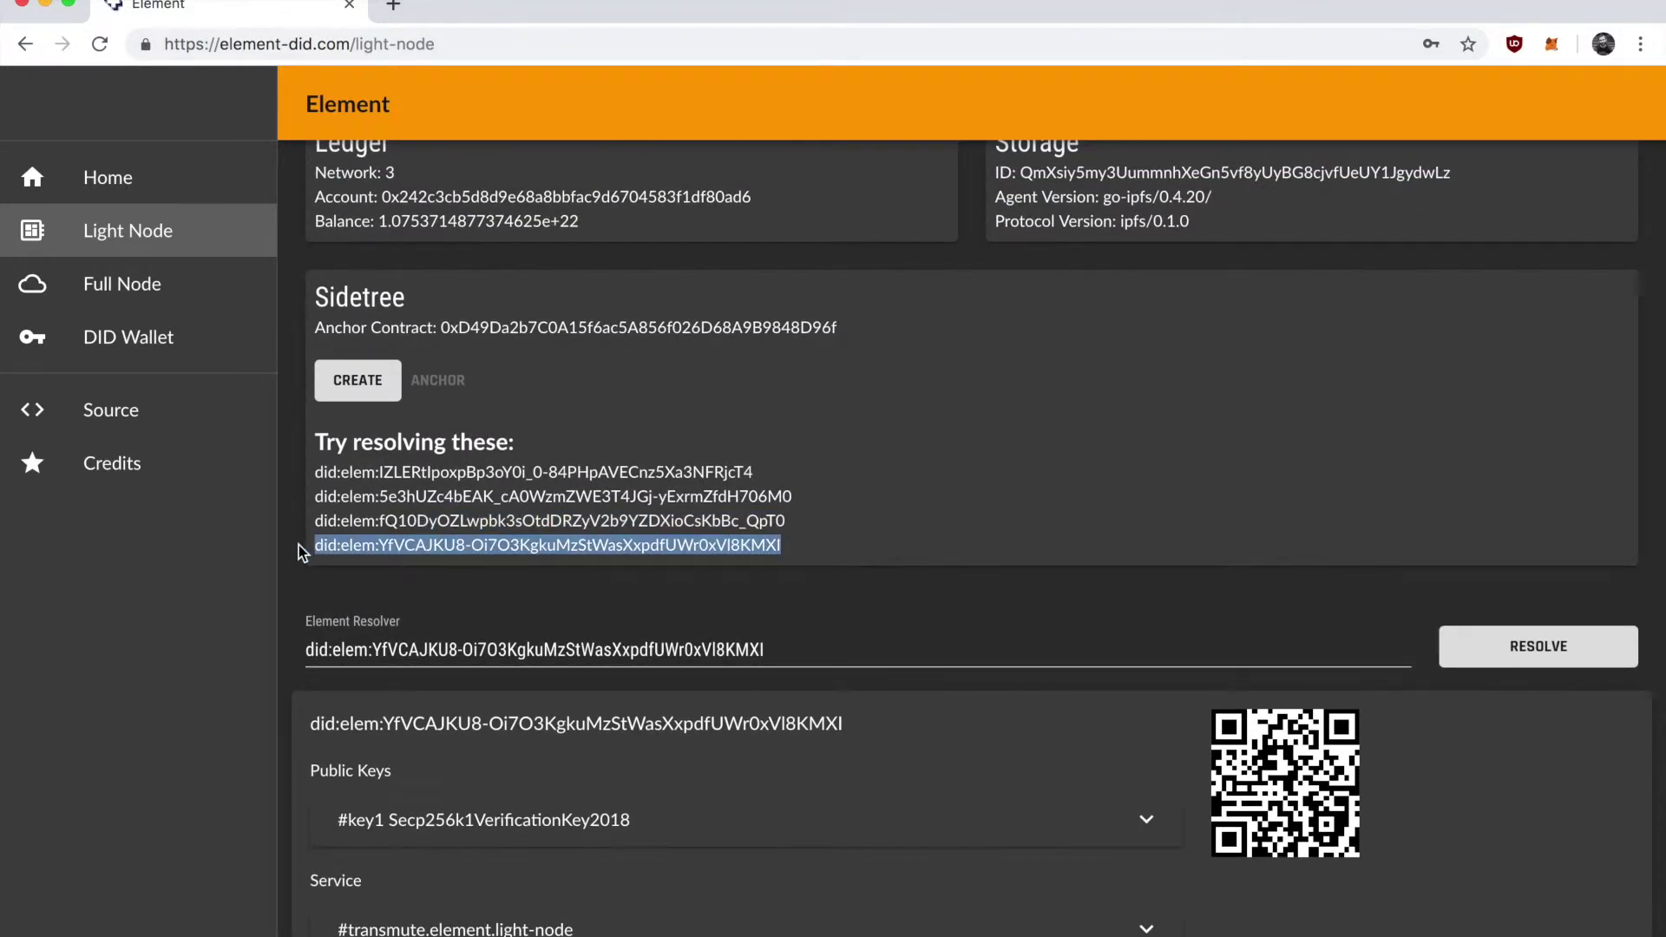
{"action": "left_click", "coordinate": [139, 297]}
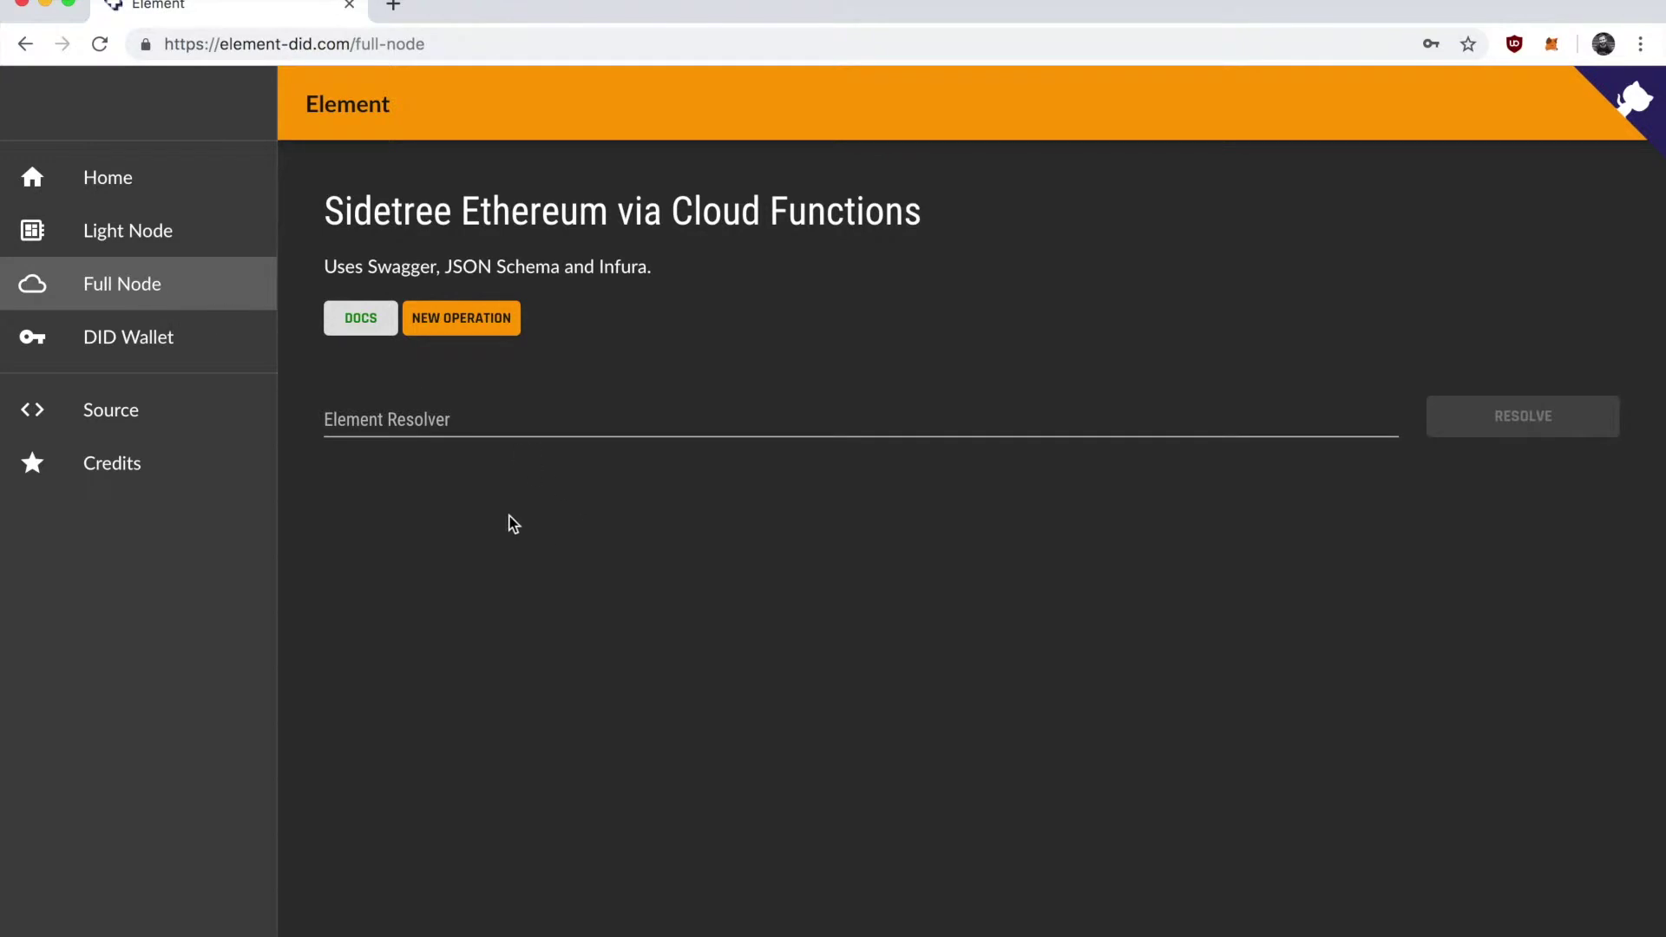
Paste the new DID into the Full Node's Element Resolver field to resolve it.
{"action": "left_click", "coordinate": [391, 421]}
{"action": "key", "text": "super+v"}
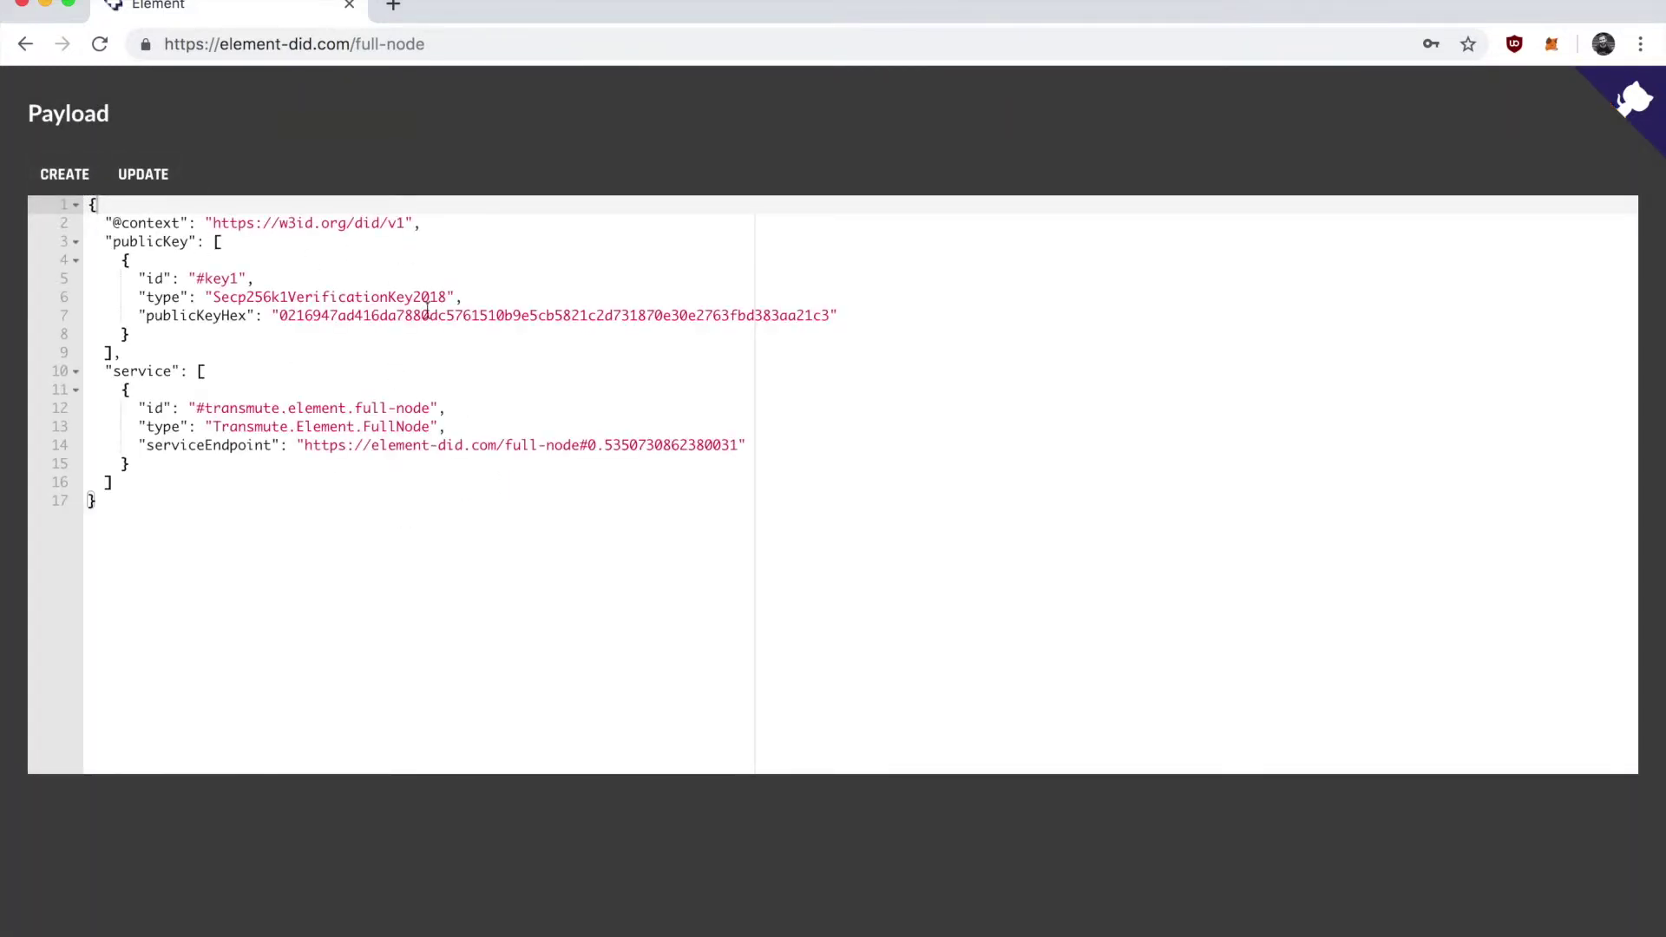
Load the update operation payload and paste the copied DID below it.
{"action": "left_click_drag", "start_coordinate": [279, 550], "coordinate": [74, 133]}
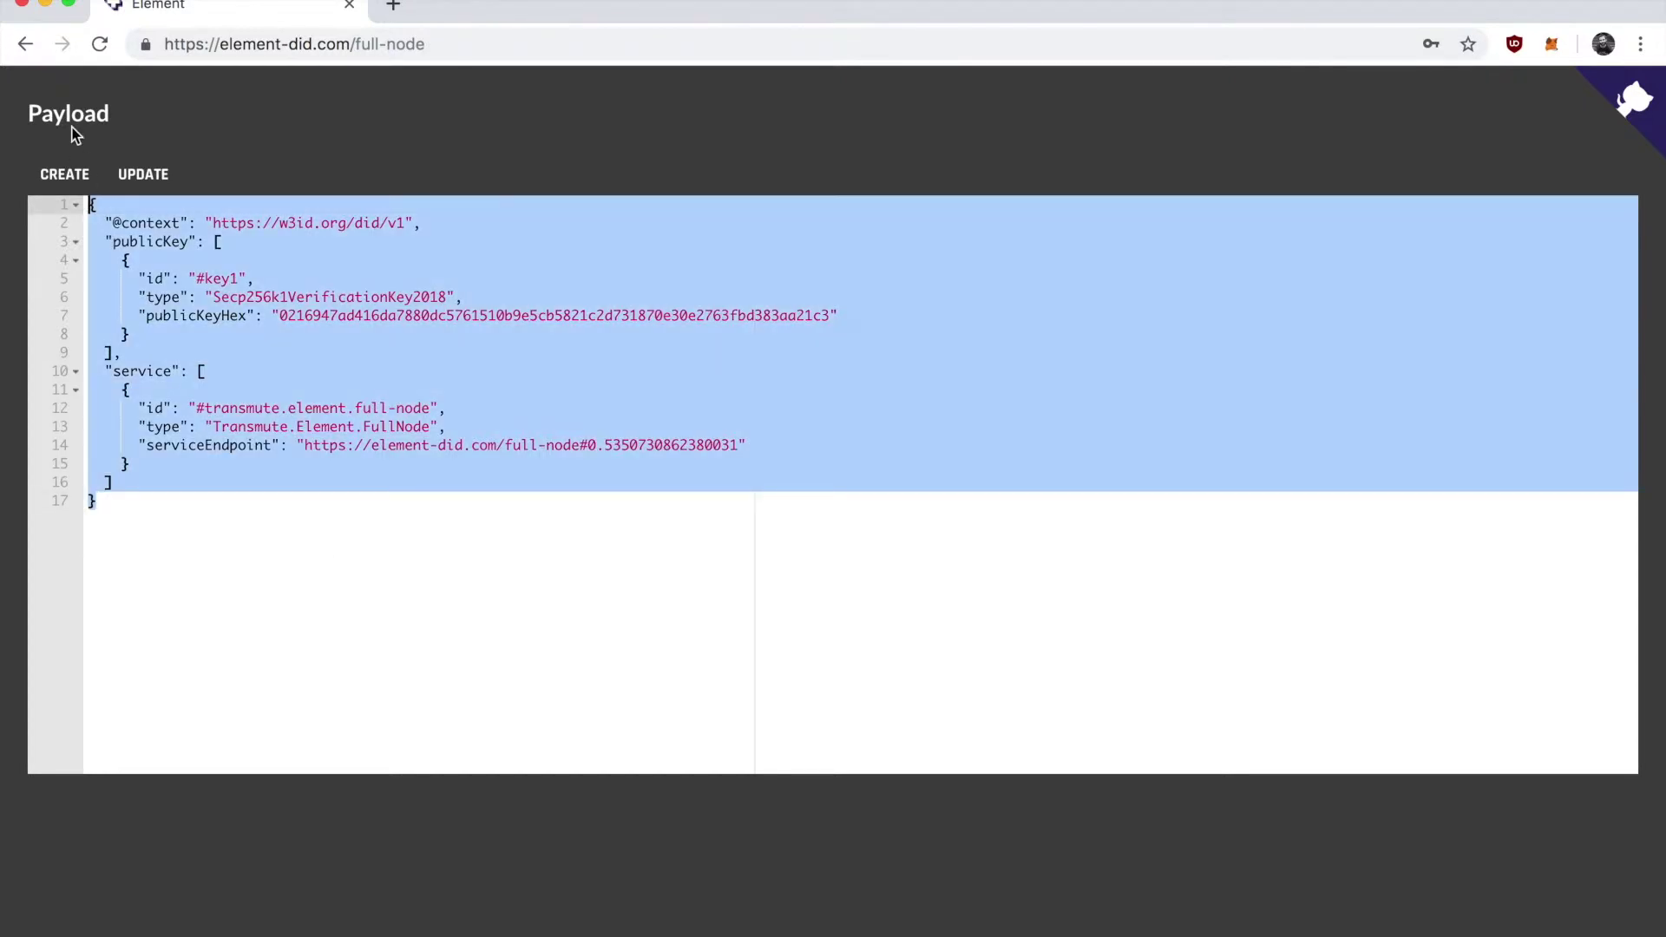
{"action": "left_click", "coordinate": [216, 546]}
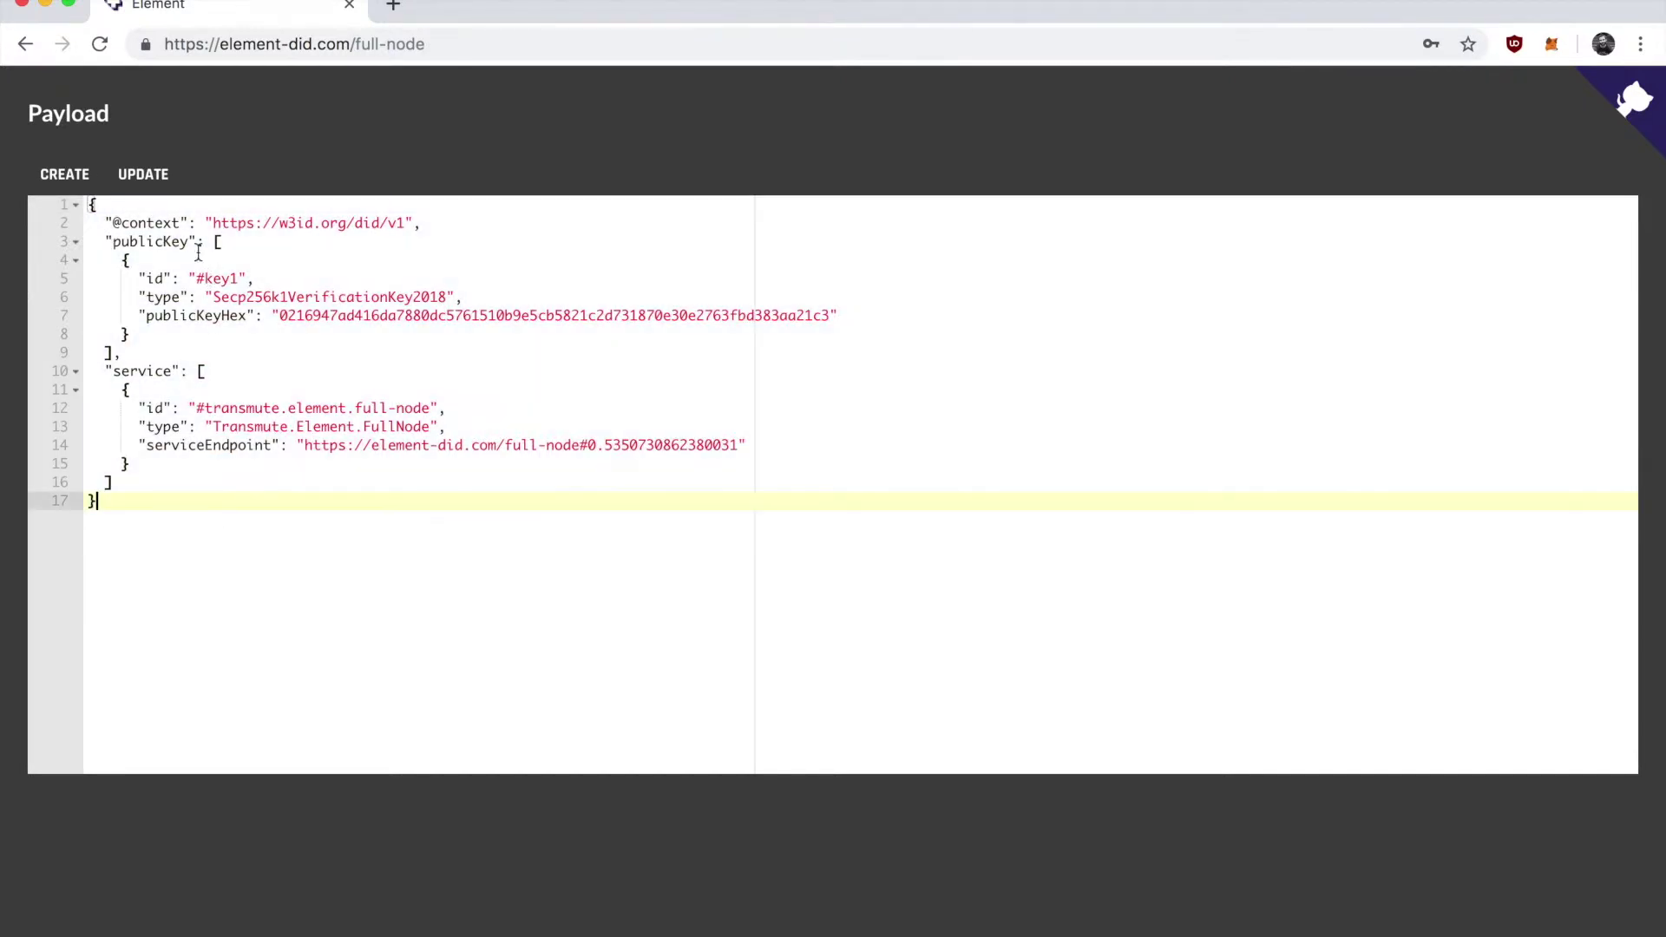
{"action": "left_click", "coordinate": [143, 175]}
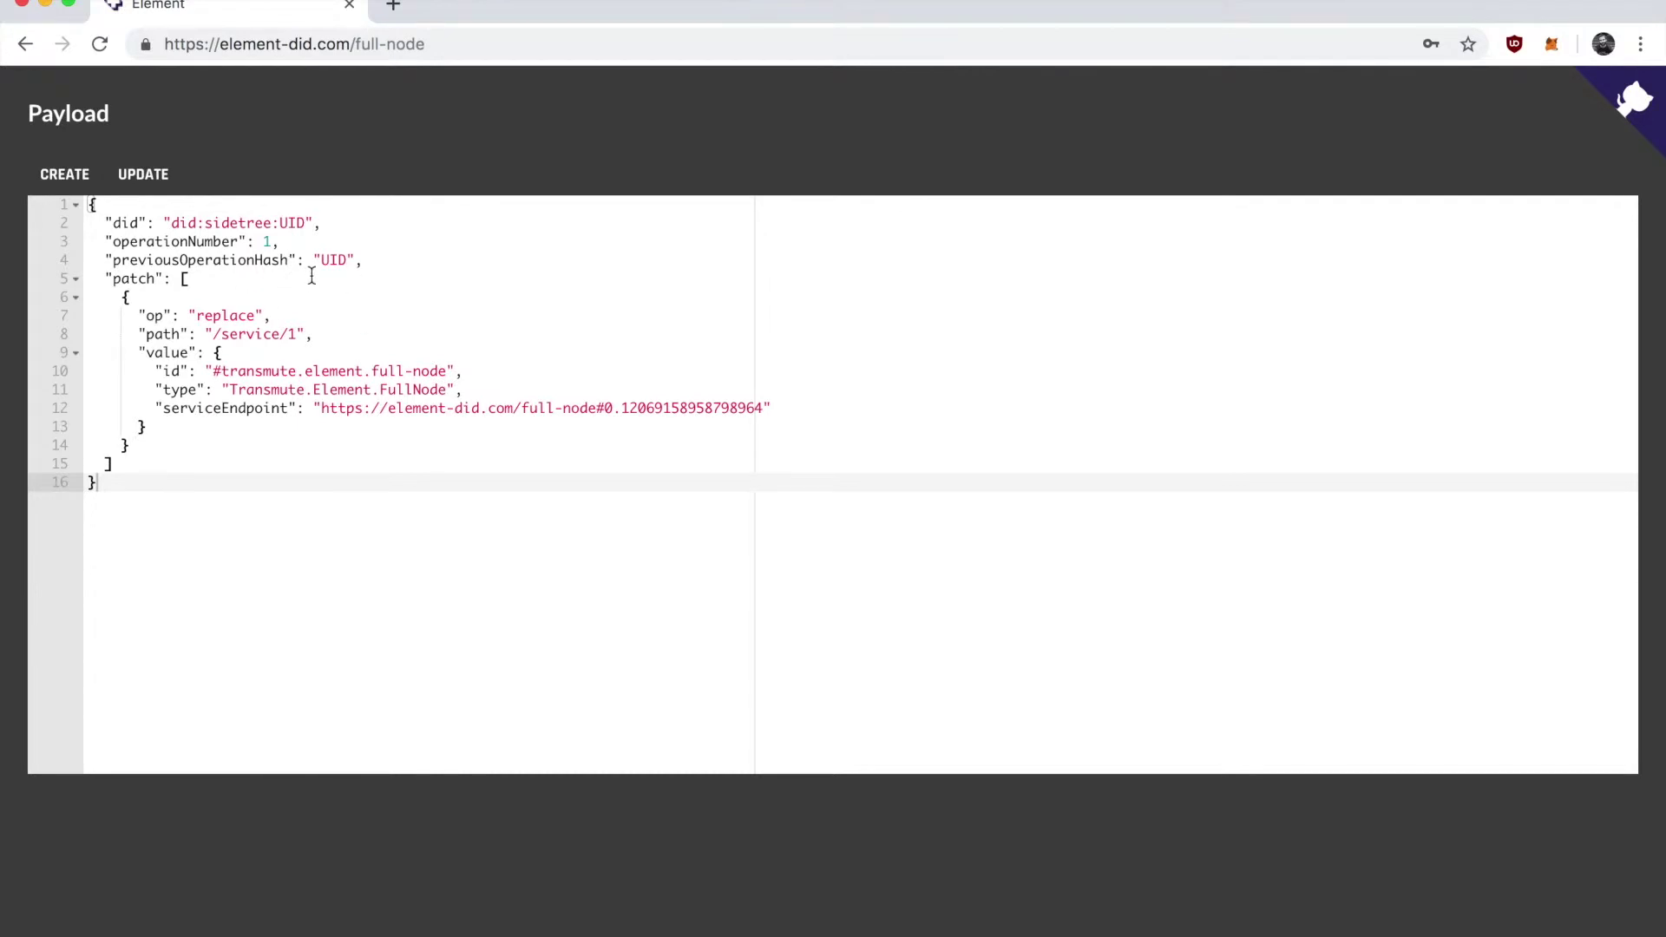
{"action": "left_click", "coordinate": [259, 533]}
{"action": "key", "text": "super+v"}
{"action": "key", "text": "super+v"}
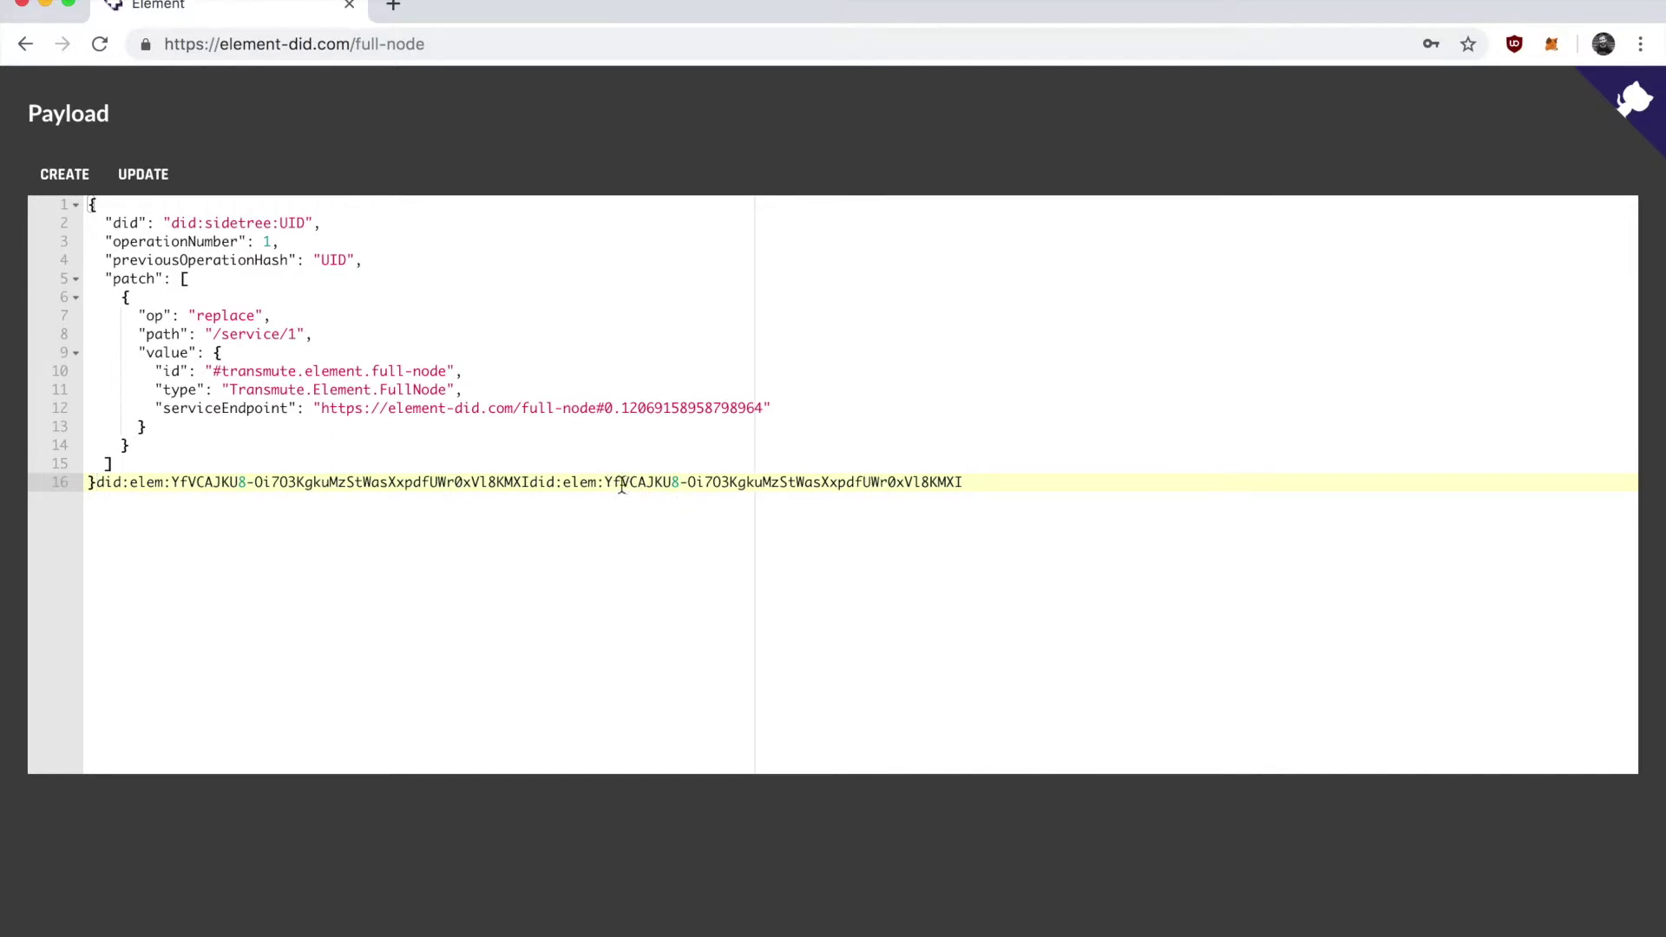
Remove the duplicated DID suffix and stray DID text after the payload's closing brace.
{"action": "left_click_drag", "start_coordinate": [605, 483], "coordinate": [985, 486]}
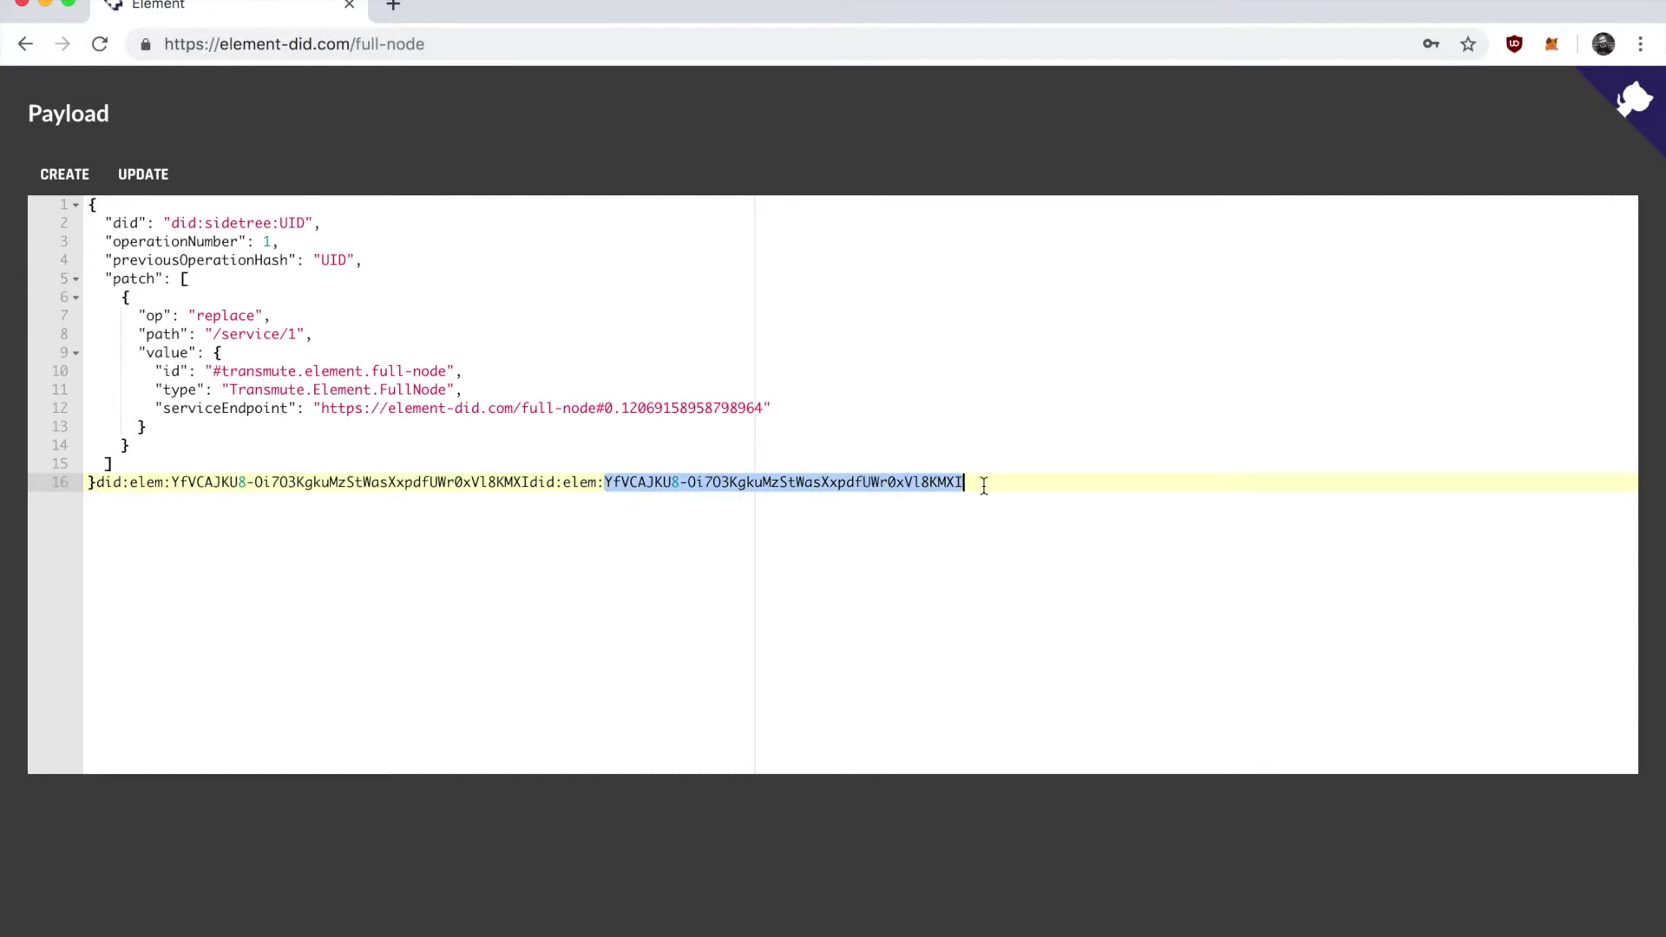
{"action": "key", "text": "super+c"}
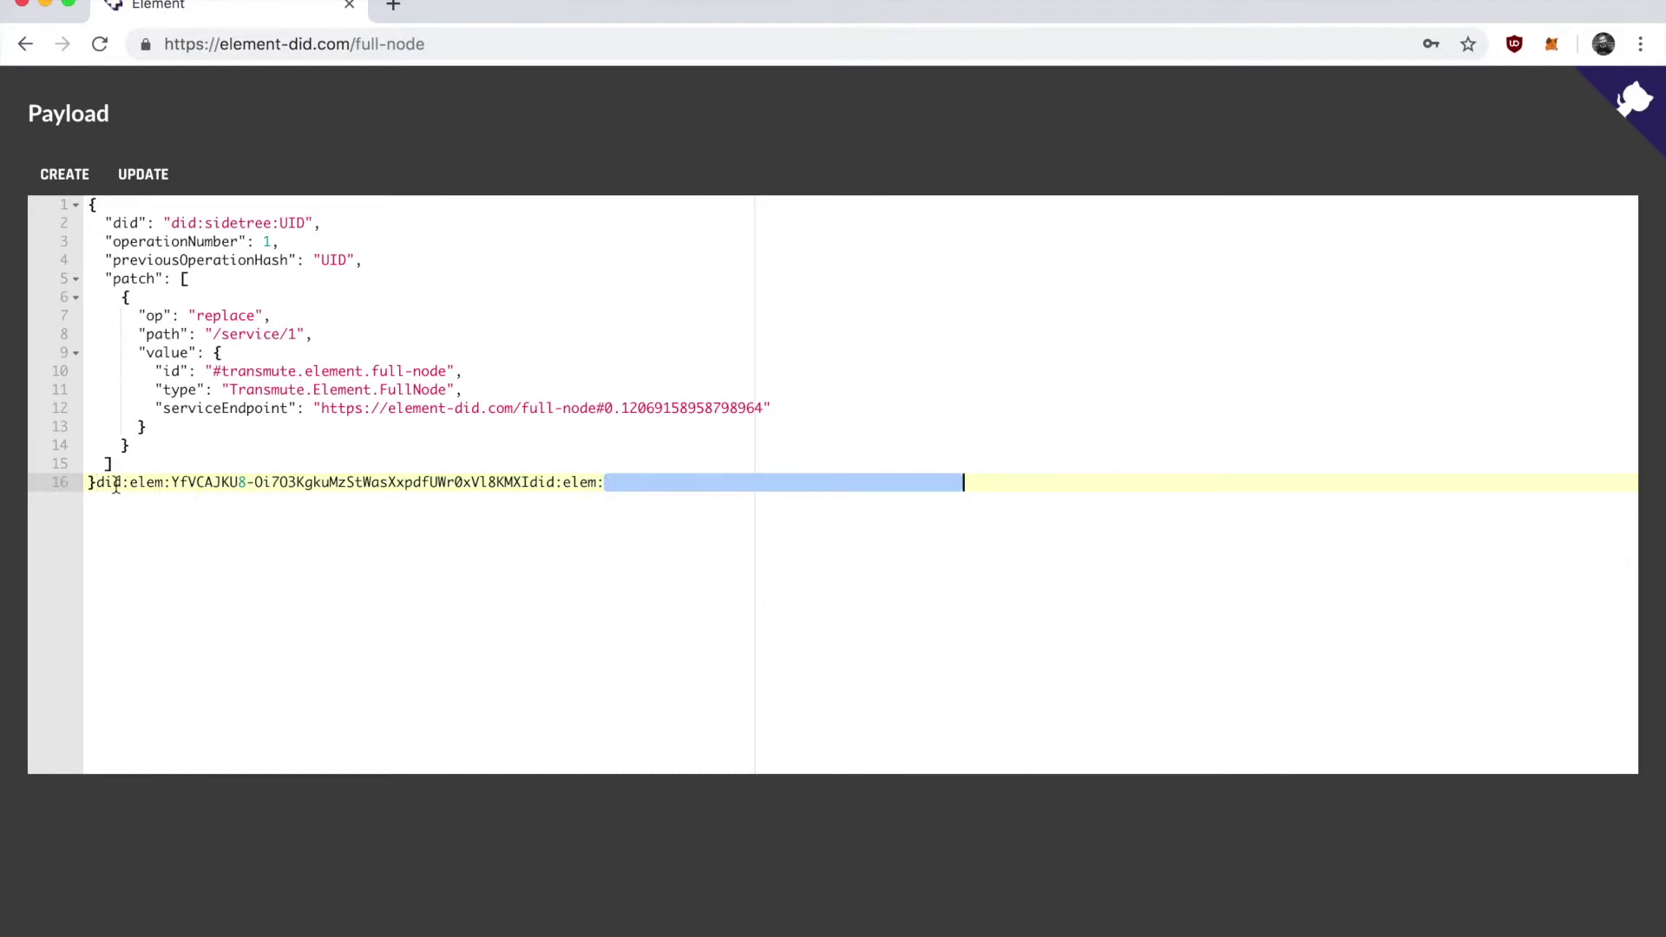
{"action": "left_click_drag", "start_coordinate": [94, 483], "coordinate": [617, 486]}
{"action": "key", "text": "BackSpace"}
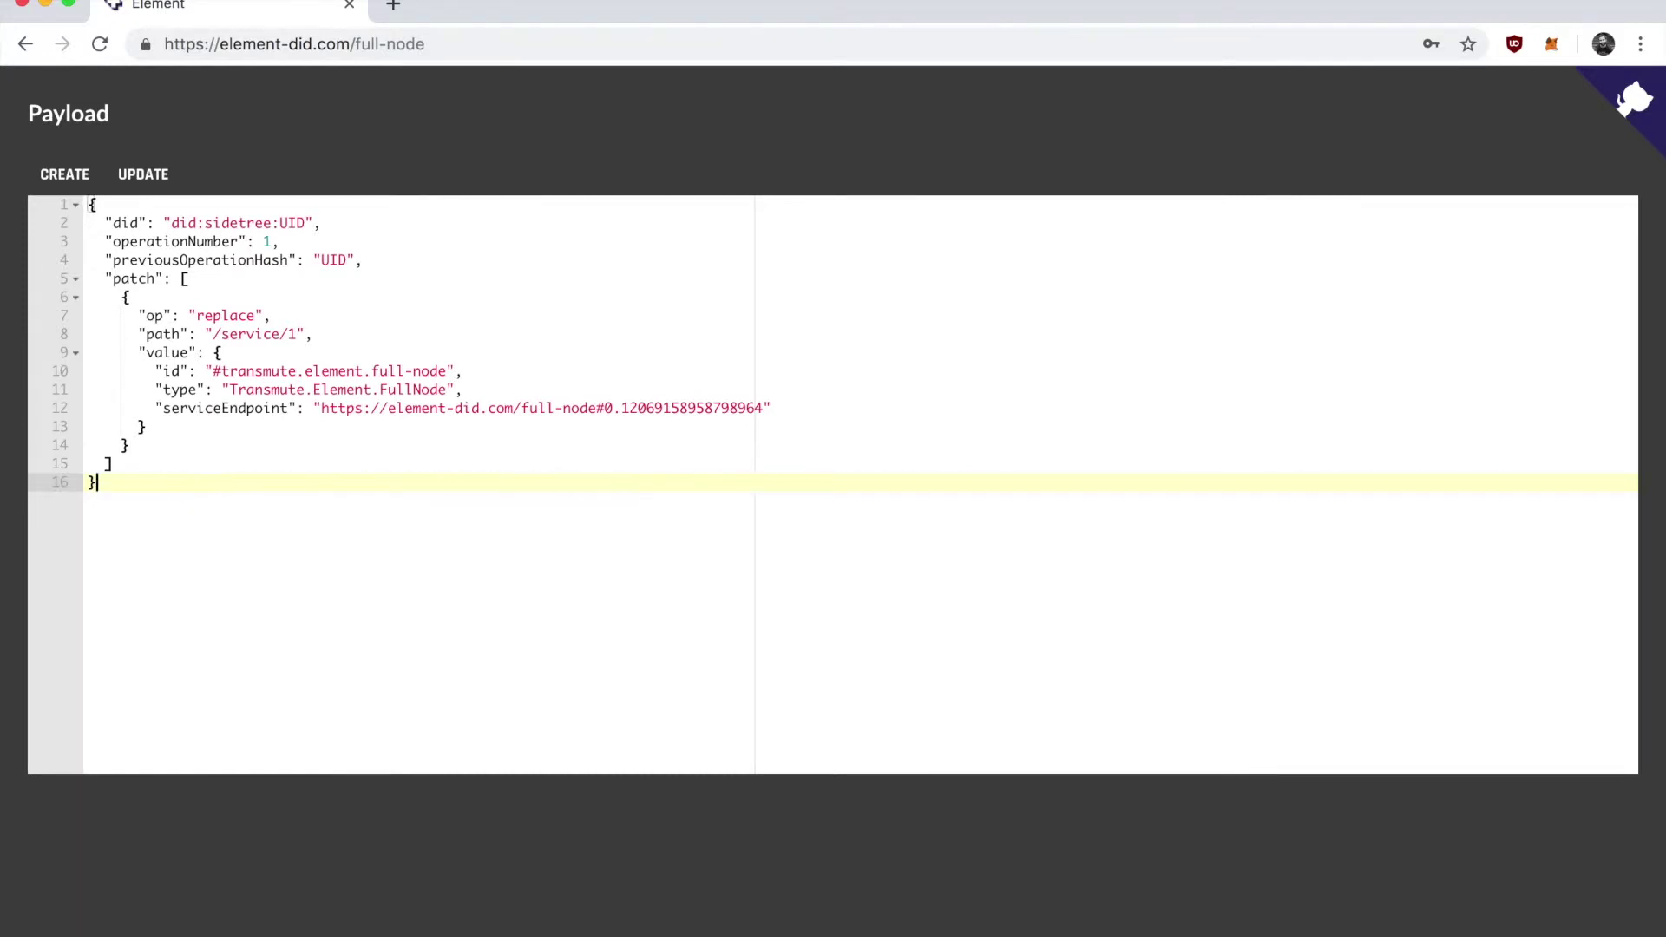
{"action": "double_click", "coordinate": [292, 224]}
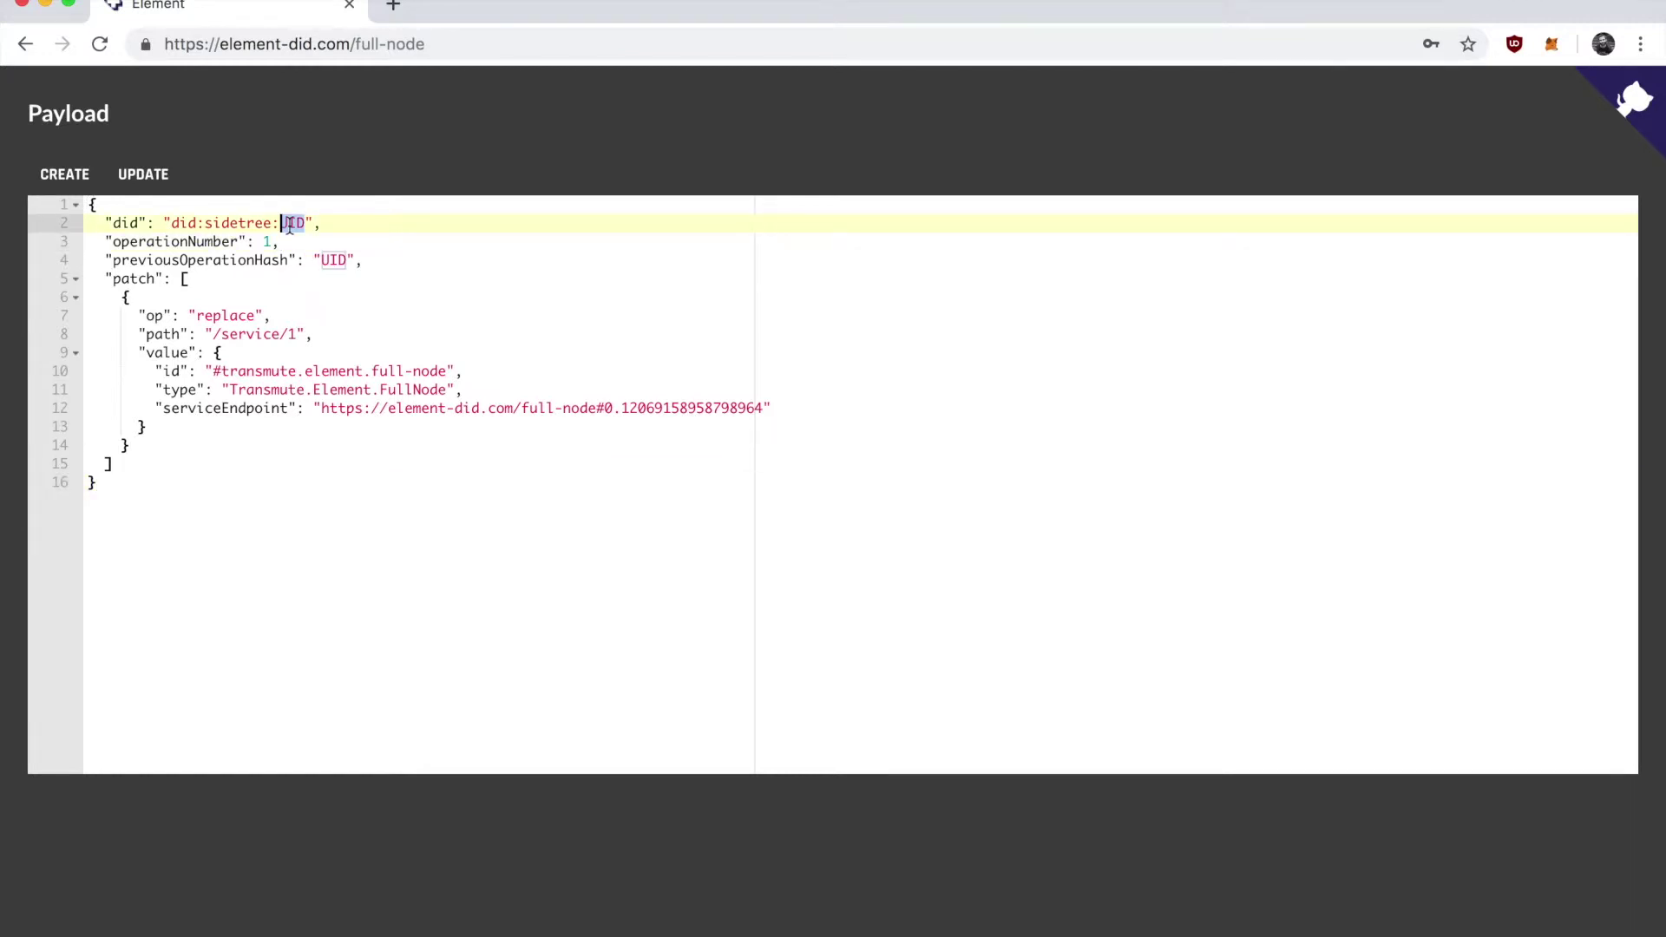
{"action": "key", "text": "super+v"}
{"action": "key", "text": "super+z"}
{"action": "left_click", "coordinate": [305, 537]}
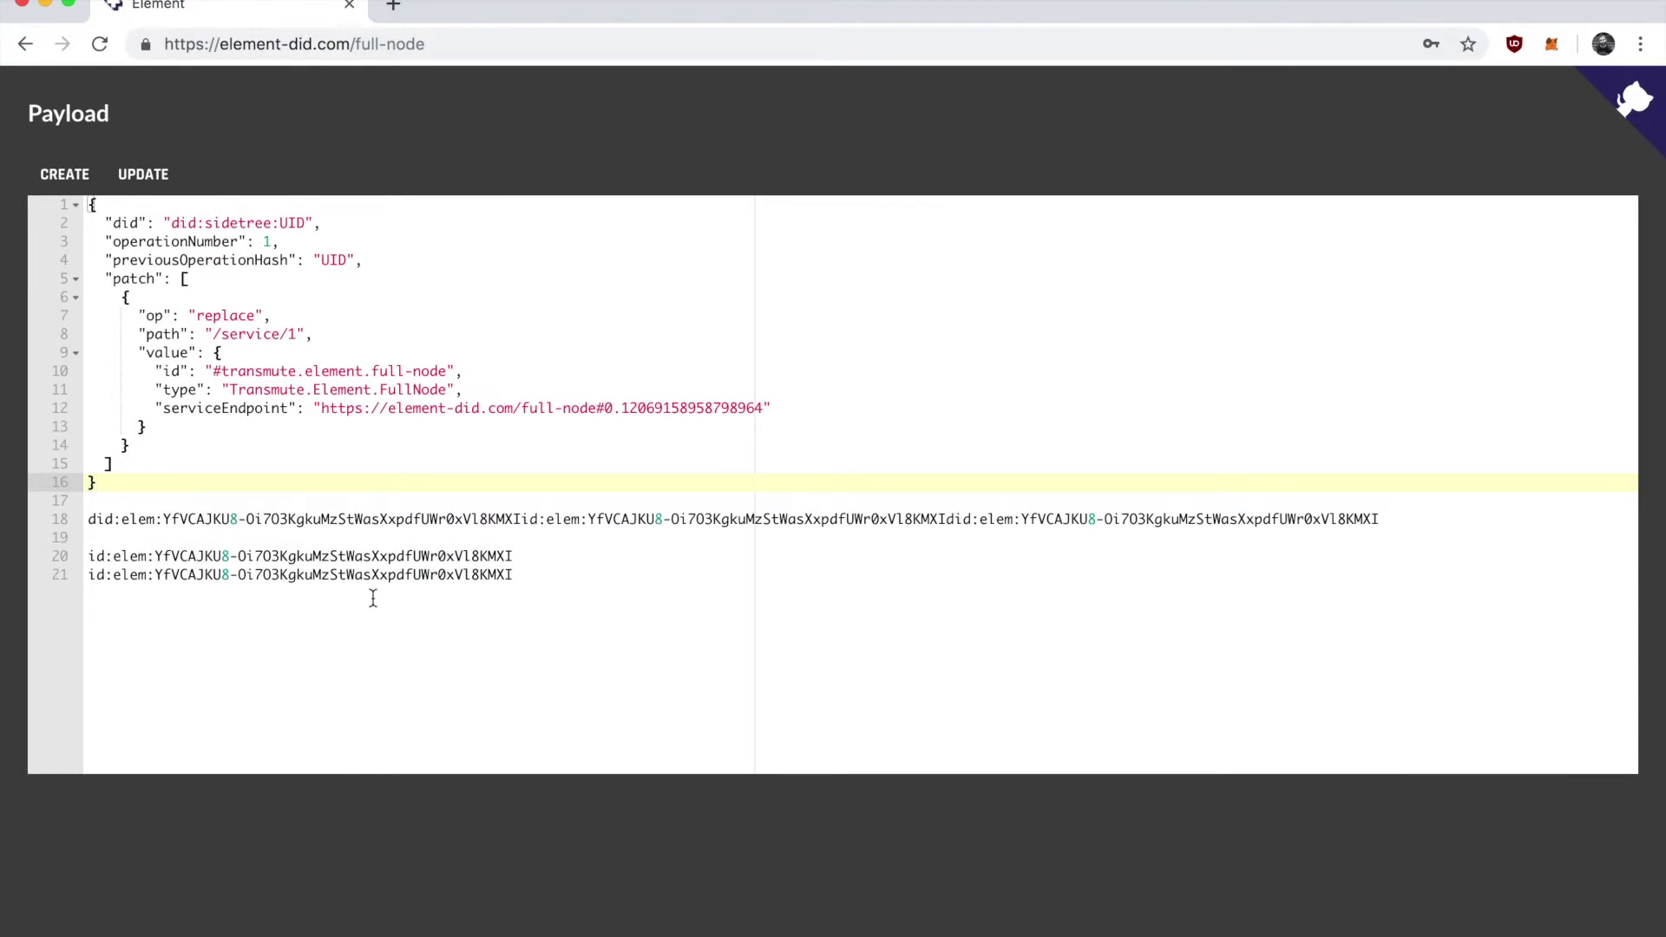
Cut the ID from line 20 and delete the scratch ID lines 17–21.
{"action": "left_click_drag", "start_coordinate": [521, 556], "coordinate": [158, 556]}
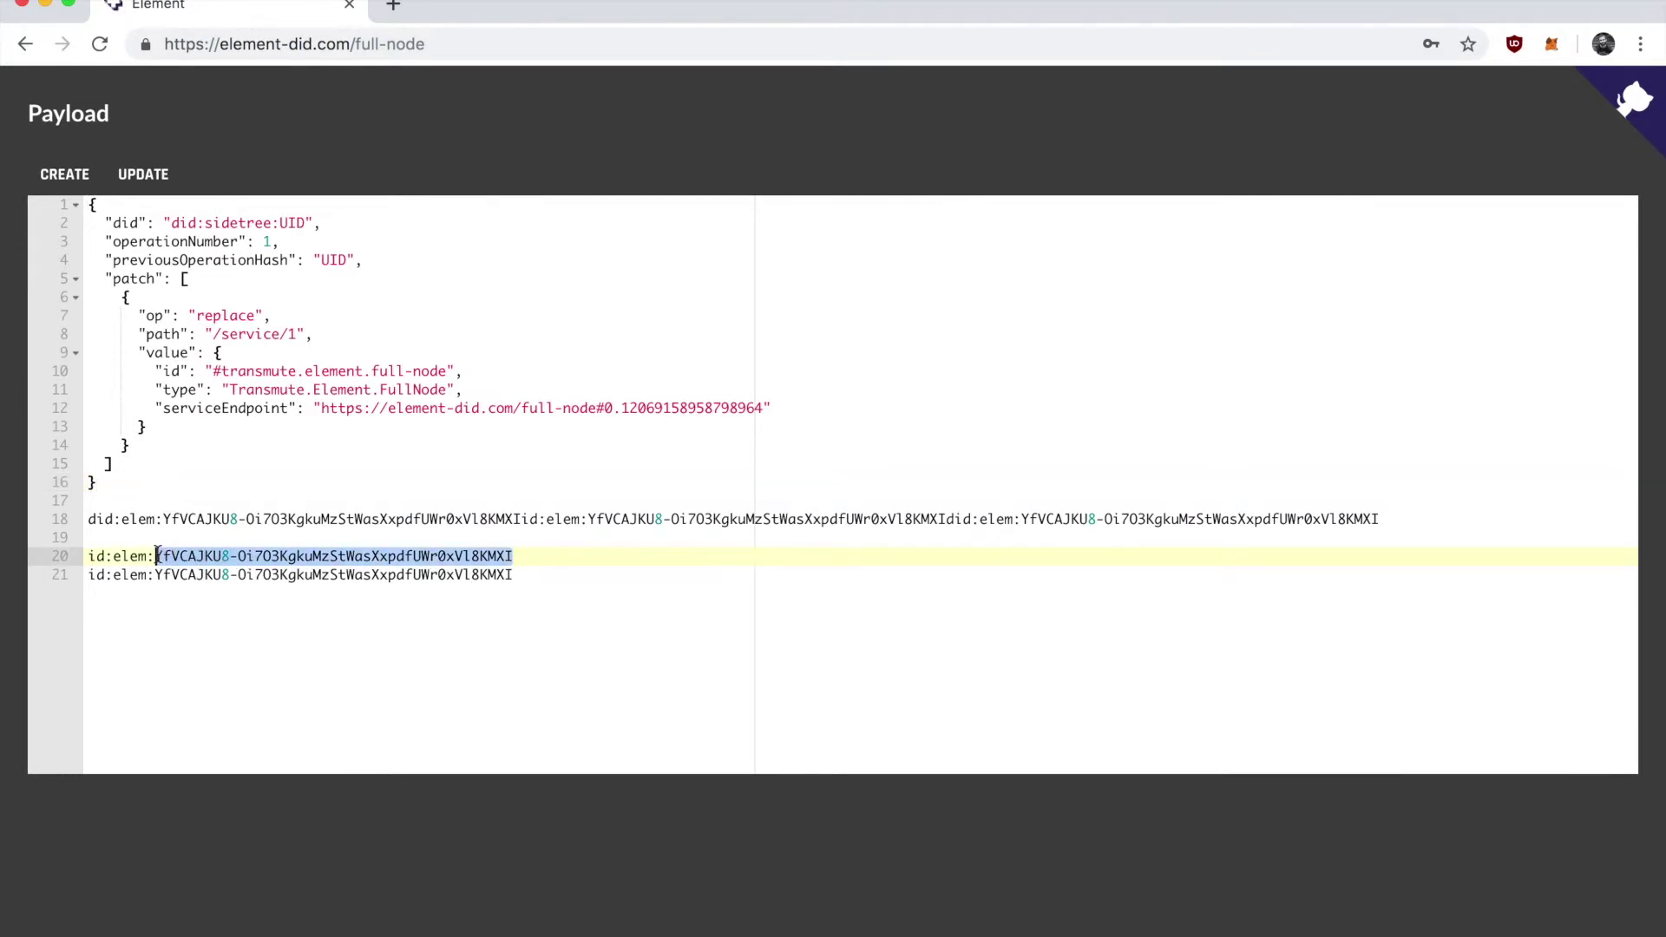
{"action": "key", "text": "super+x"}
{"action": "left_click_drag", "start_coordinate": [565, 576], "coordinate": [78, 510]}
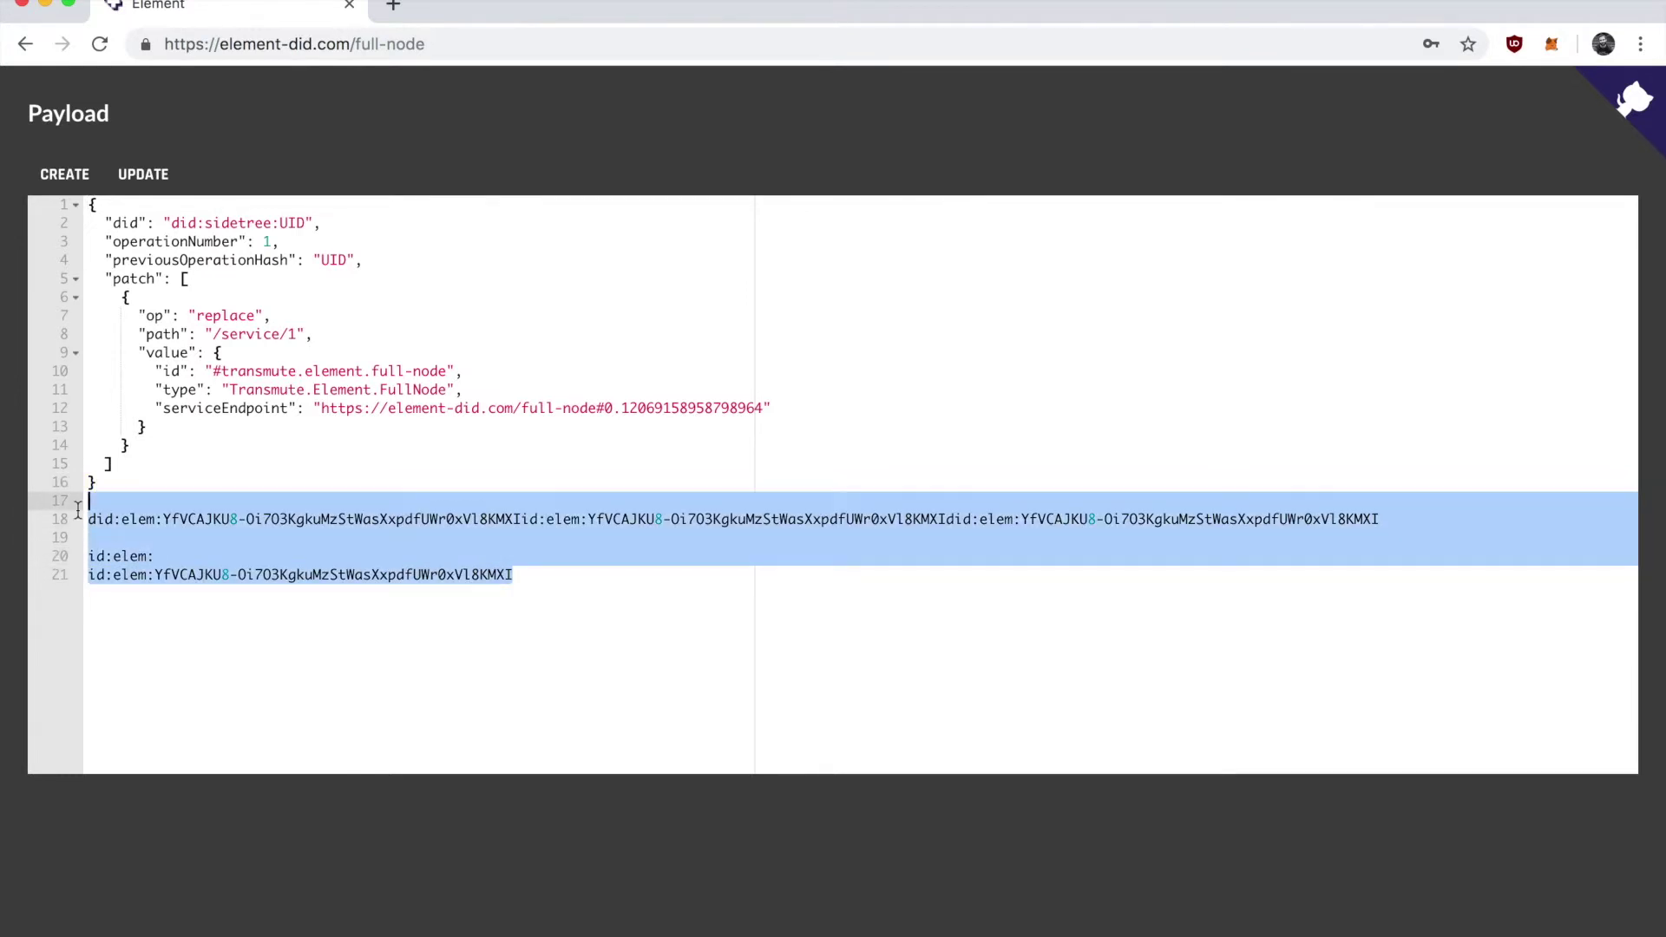
{"action": "key", "text": "BackSpace"}
{"action": "key", "text": "BackSpace"}
{"action": "double_click", "coordinate": [291, 224]}
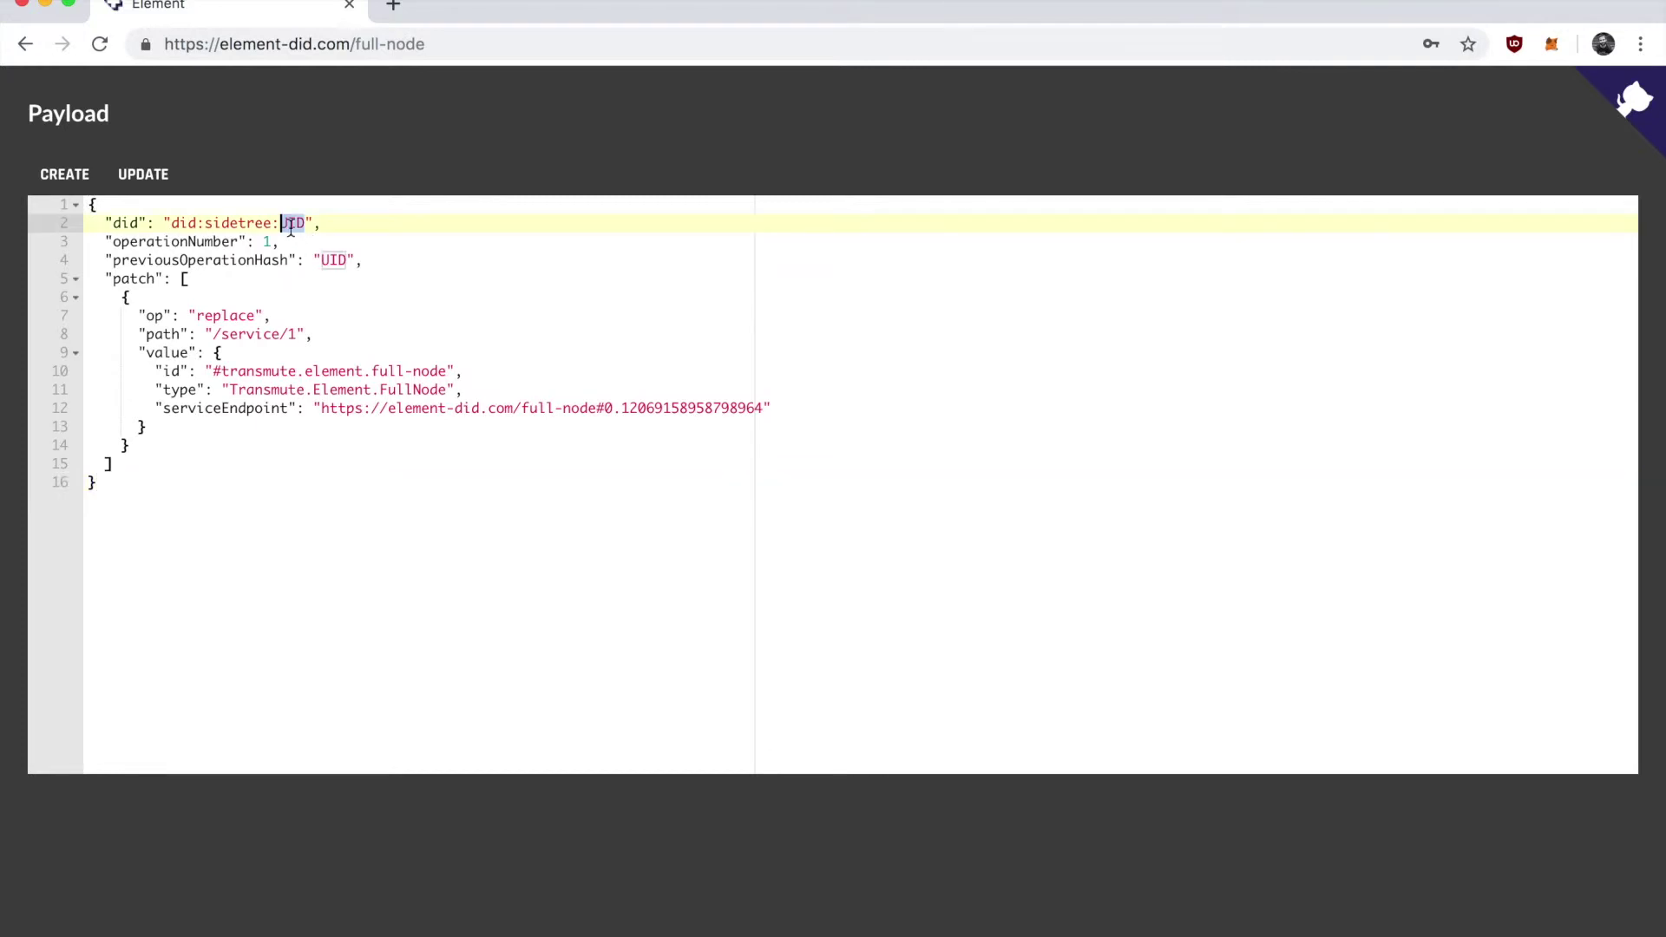
{"action": "key", "text": "super+v"}
{"action": "key", "text": "super+z"}
Trim the DID to its bare ID and paste it over UID in did and previousOperationHash.
{"action": "left_click", "coordinate": [393, 5]}
{"action": "key", "text": "super+v"}
{"action": "double_click", "coordinate": [364, 44]}
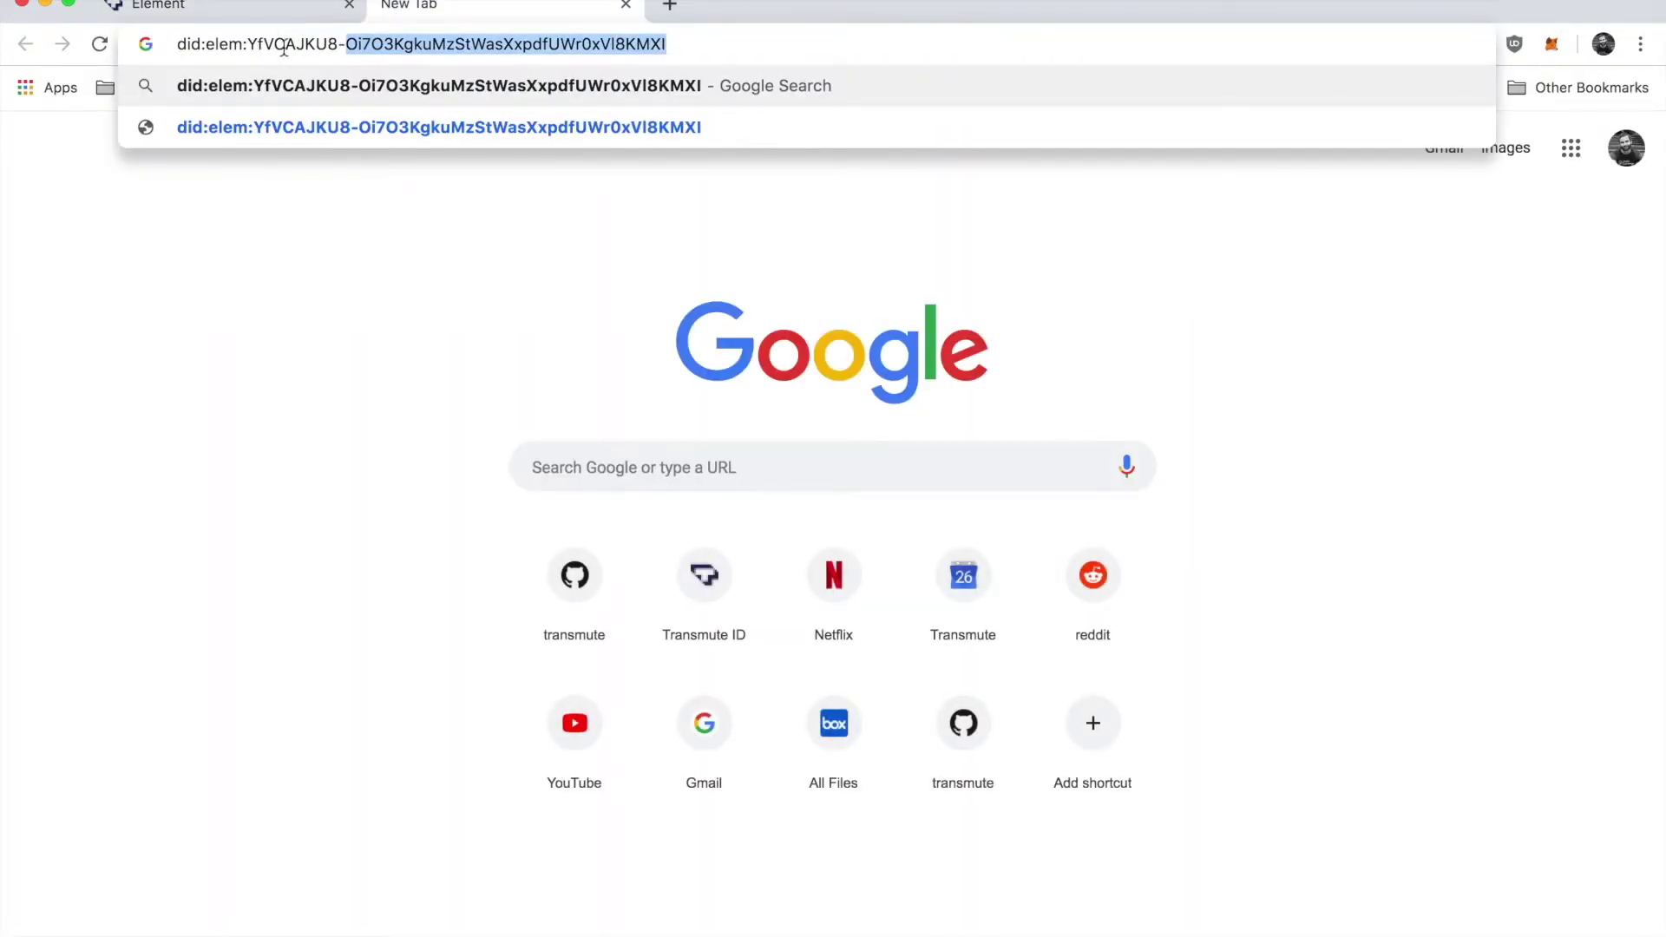
{"action": "left_click_drag", "start_coordinate": [250, 44], "coordinate": [859, 69]}
{"action": "key", "text": "super+x"}
{"action": "left_click", "coordinate": [626, 5]}
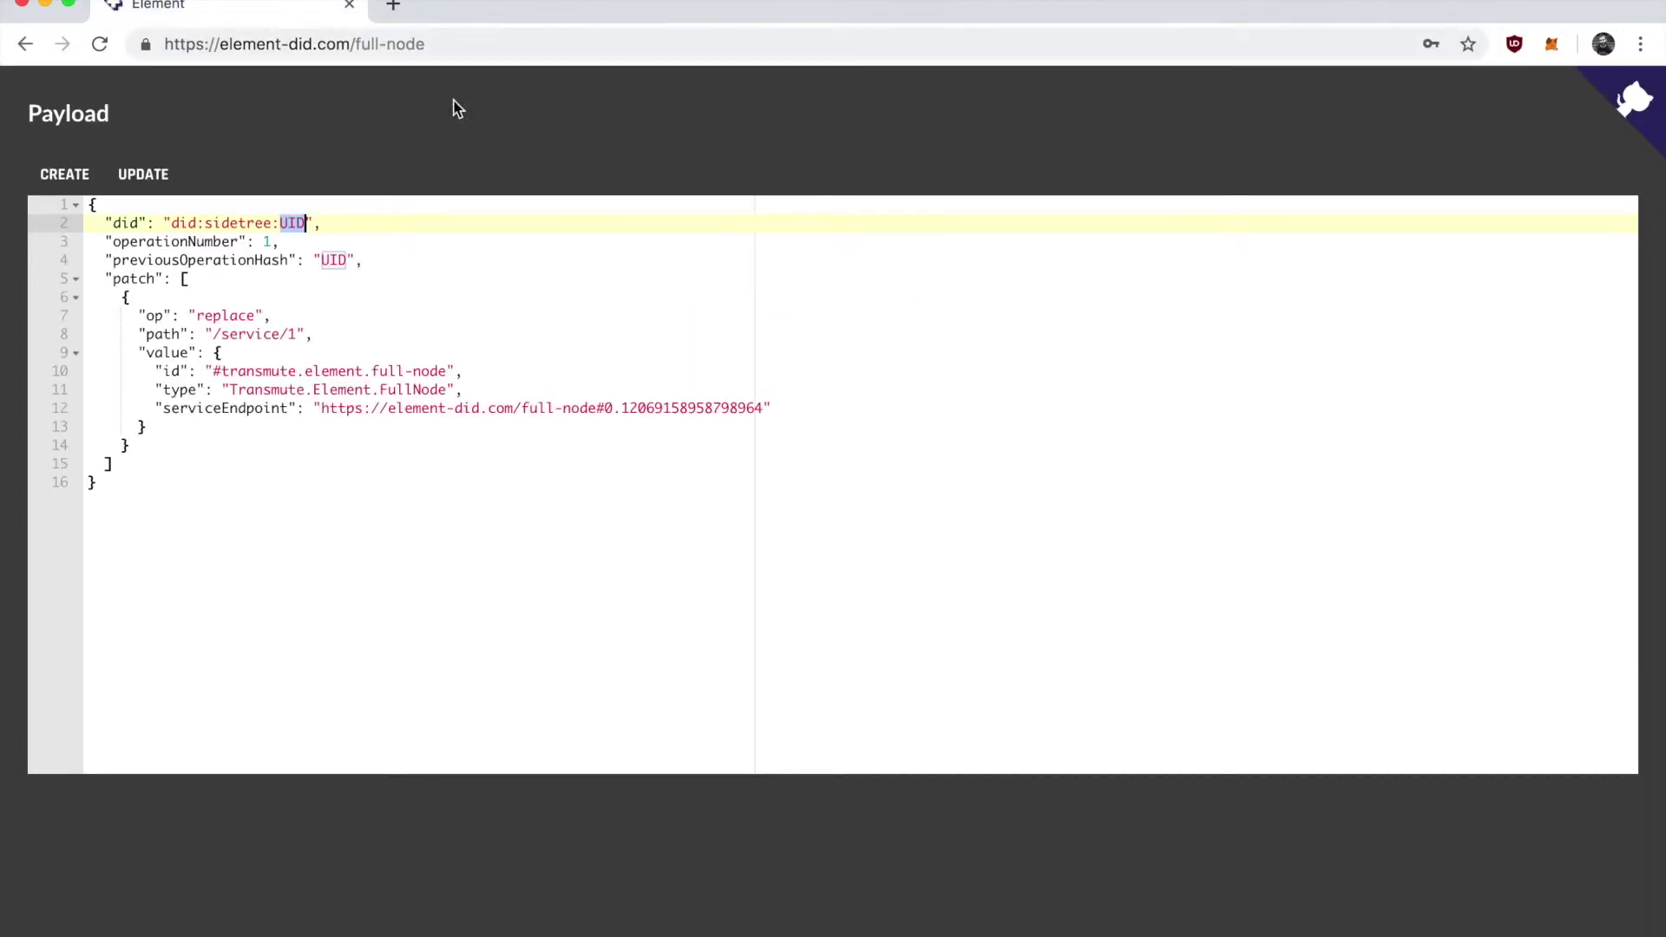
{"action": "key", "text": "super+v"}
{"action": "double_click", "coordinate": [334, 259]}
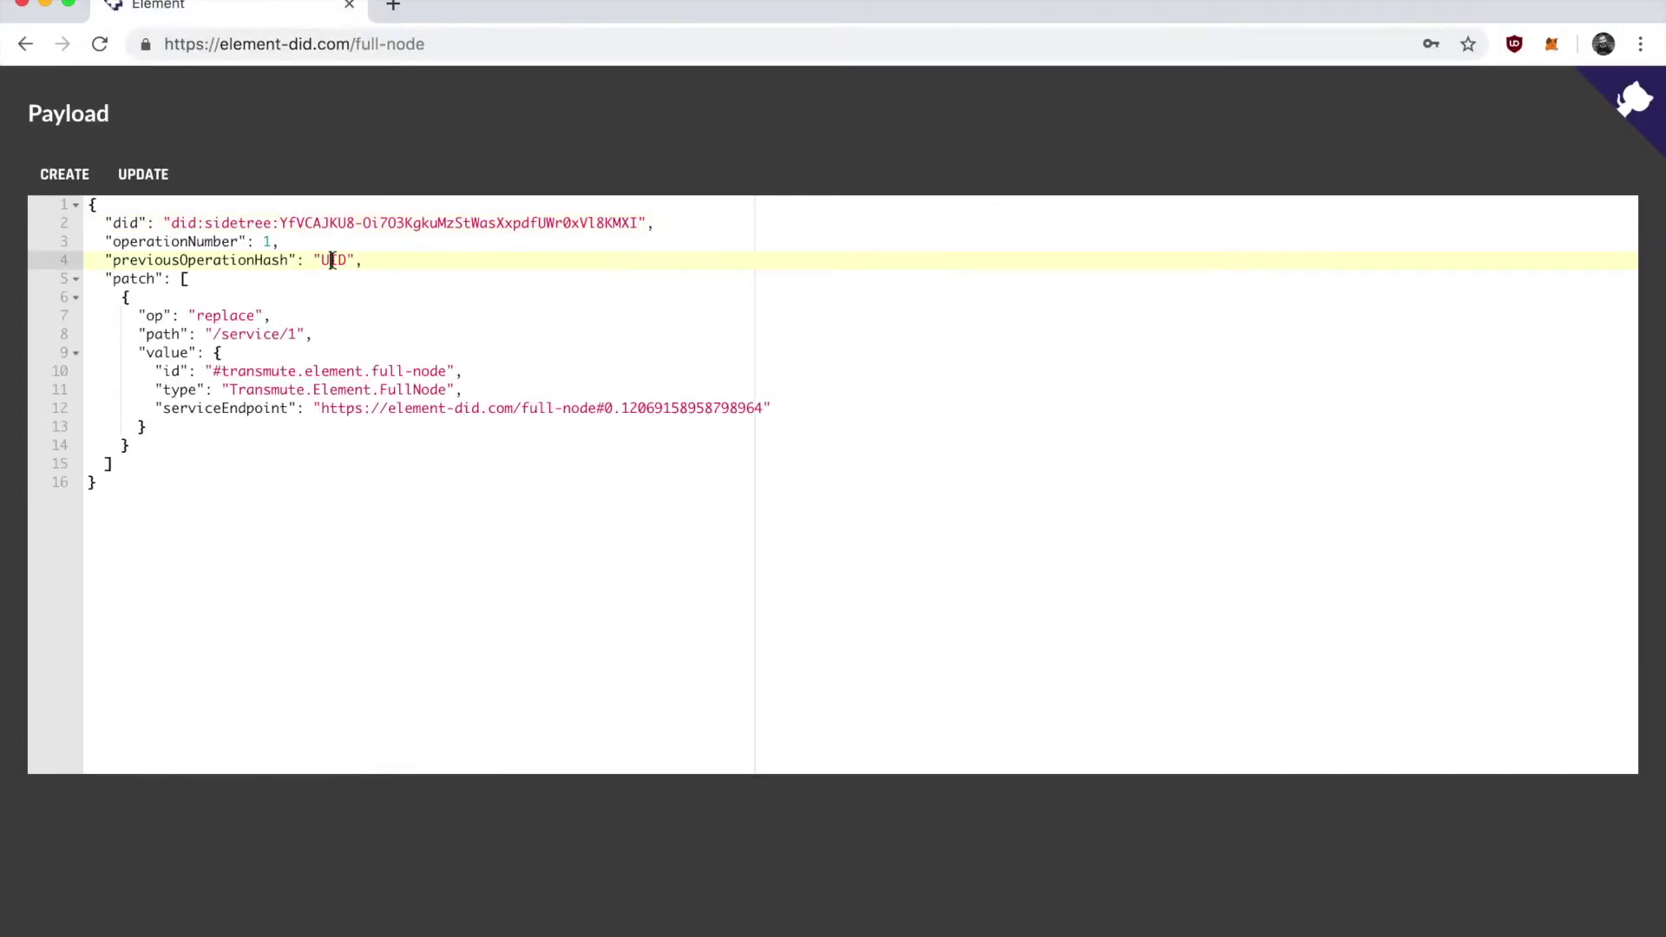
{"action": "key", "text": "super+v"}
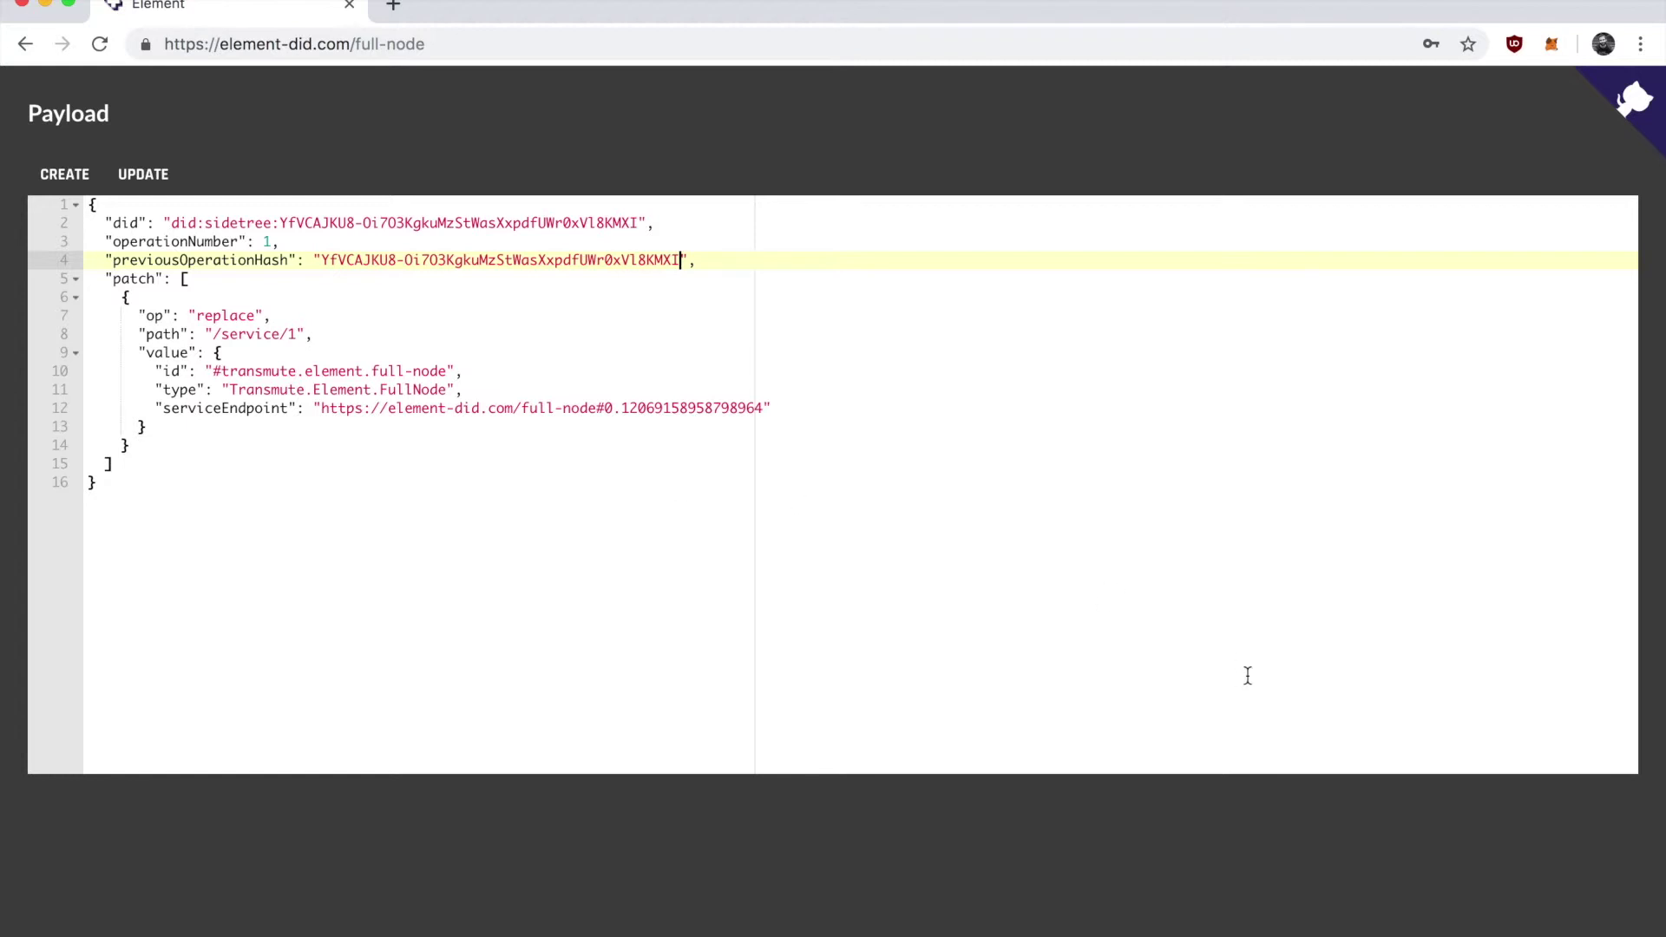
Close the Payload editor and select the DID in the Full Node's Element Resolver field.
{"action": "key", "text": "Escape"}
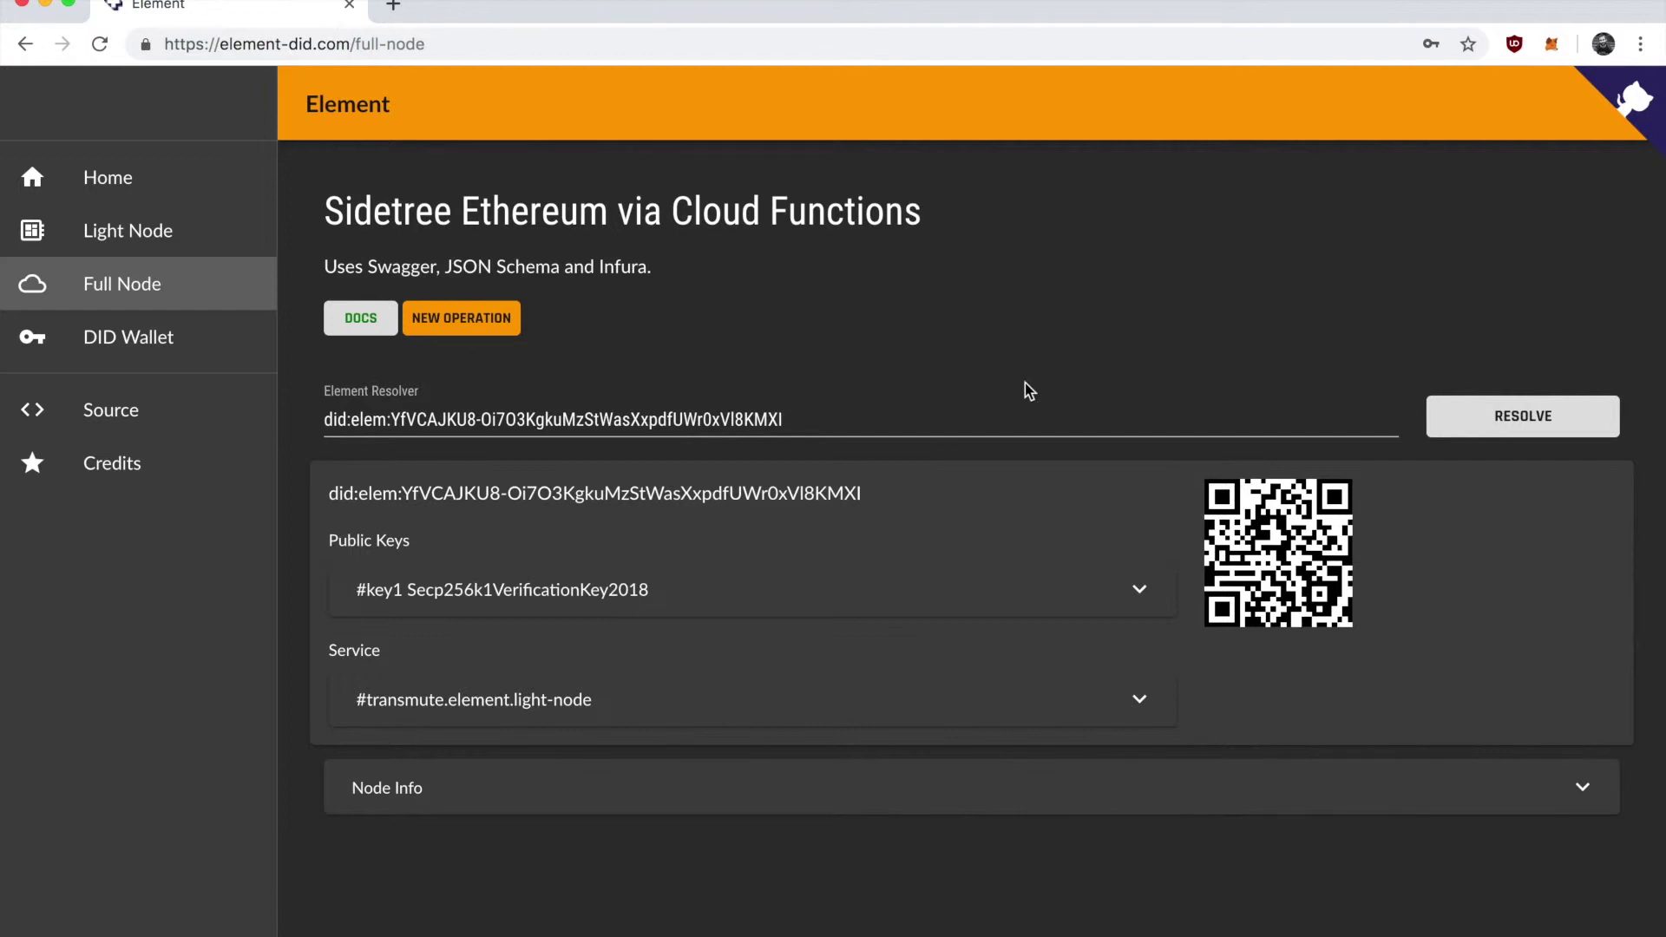
{"action": "left_click", "coordinate": [907, 417]}
{"action": "left_click_drag", "start_coordinate": [917, 418], "coordinate": [342, 415]}
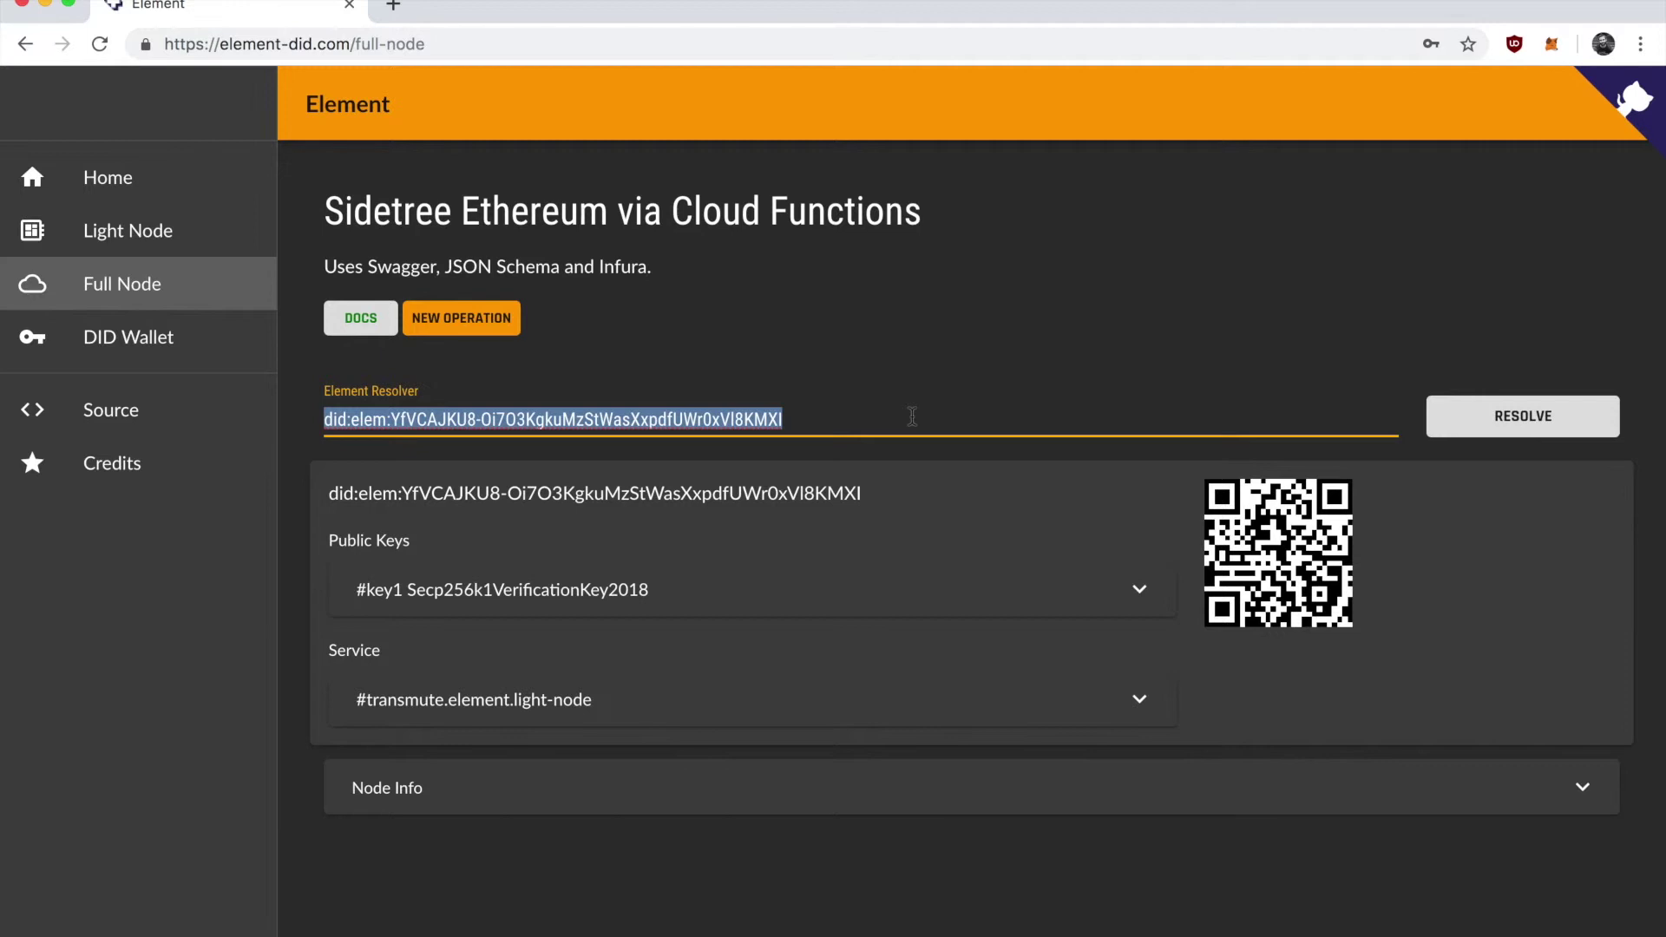
Re-resolve the DID and inspect the new #transmute.element.full-node service entry.
{"action": "left_click", "coordinate": [1512, 434]}
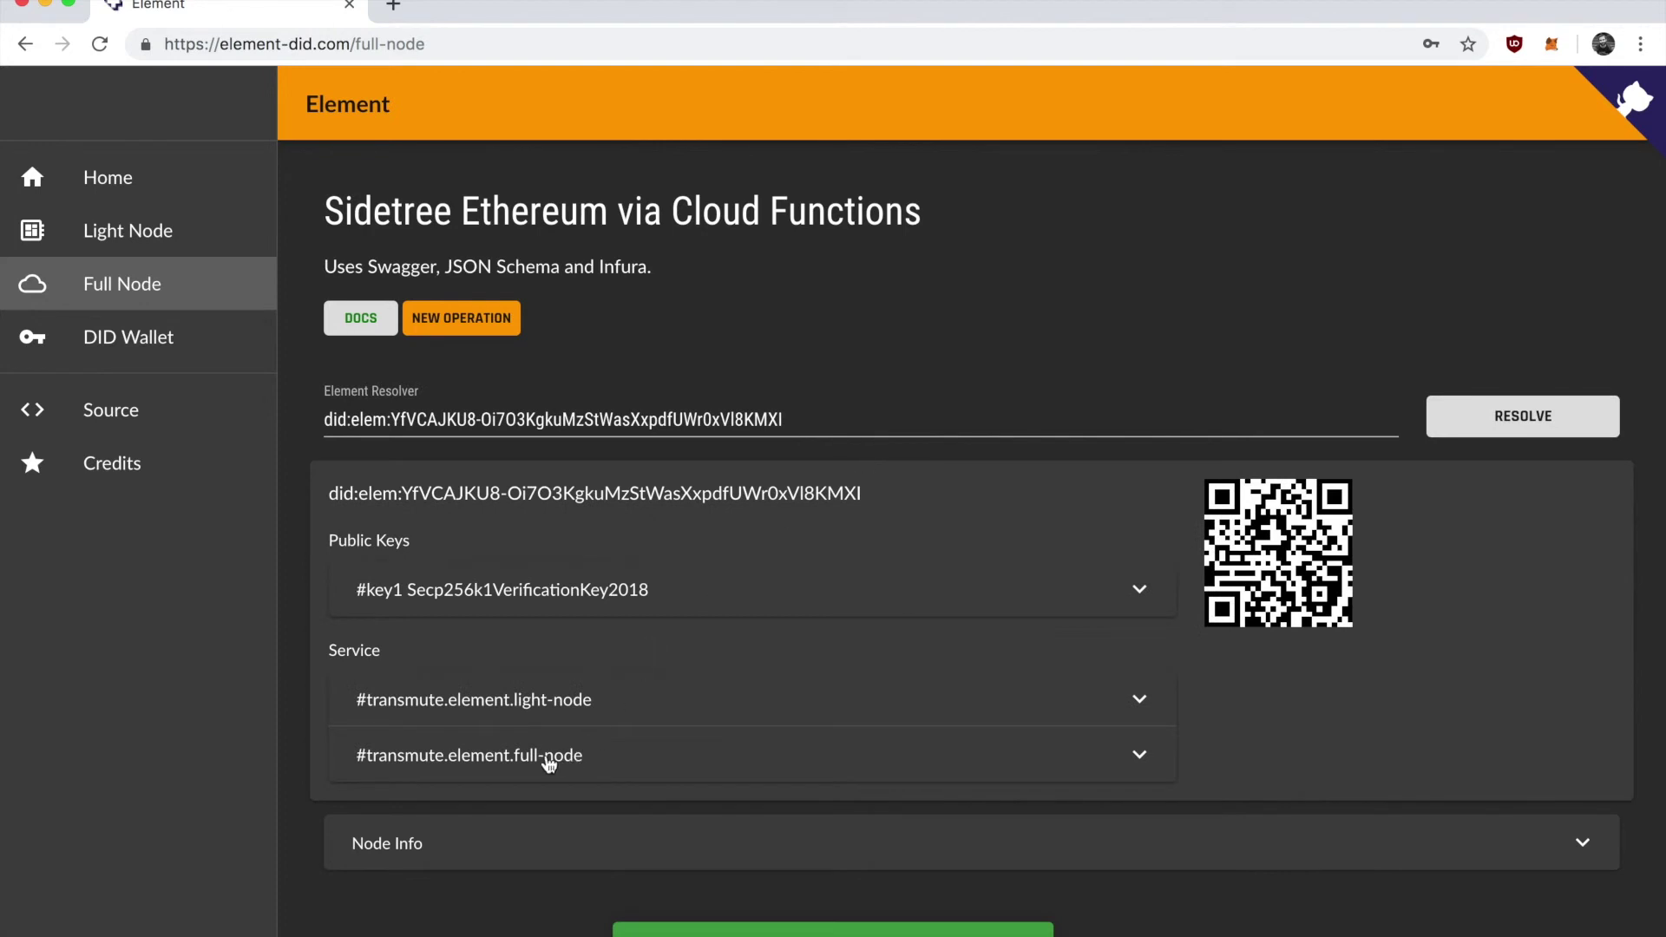
{"action": "left_click", "coordinate": [607, 772]}
{"action": "left_click", "coordinate": [601, 785]}
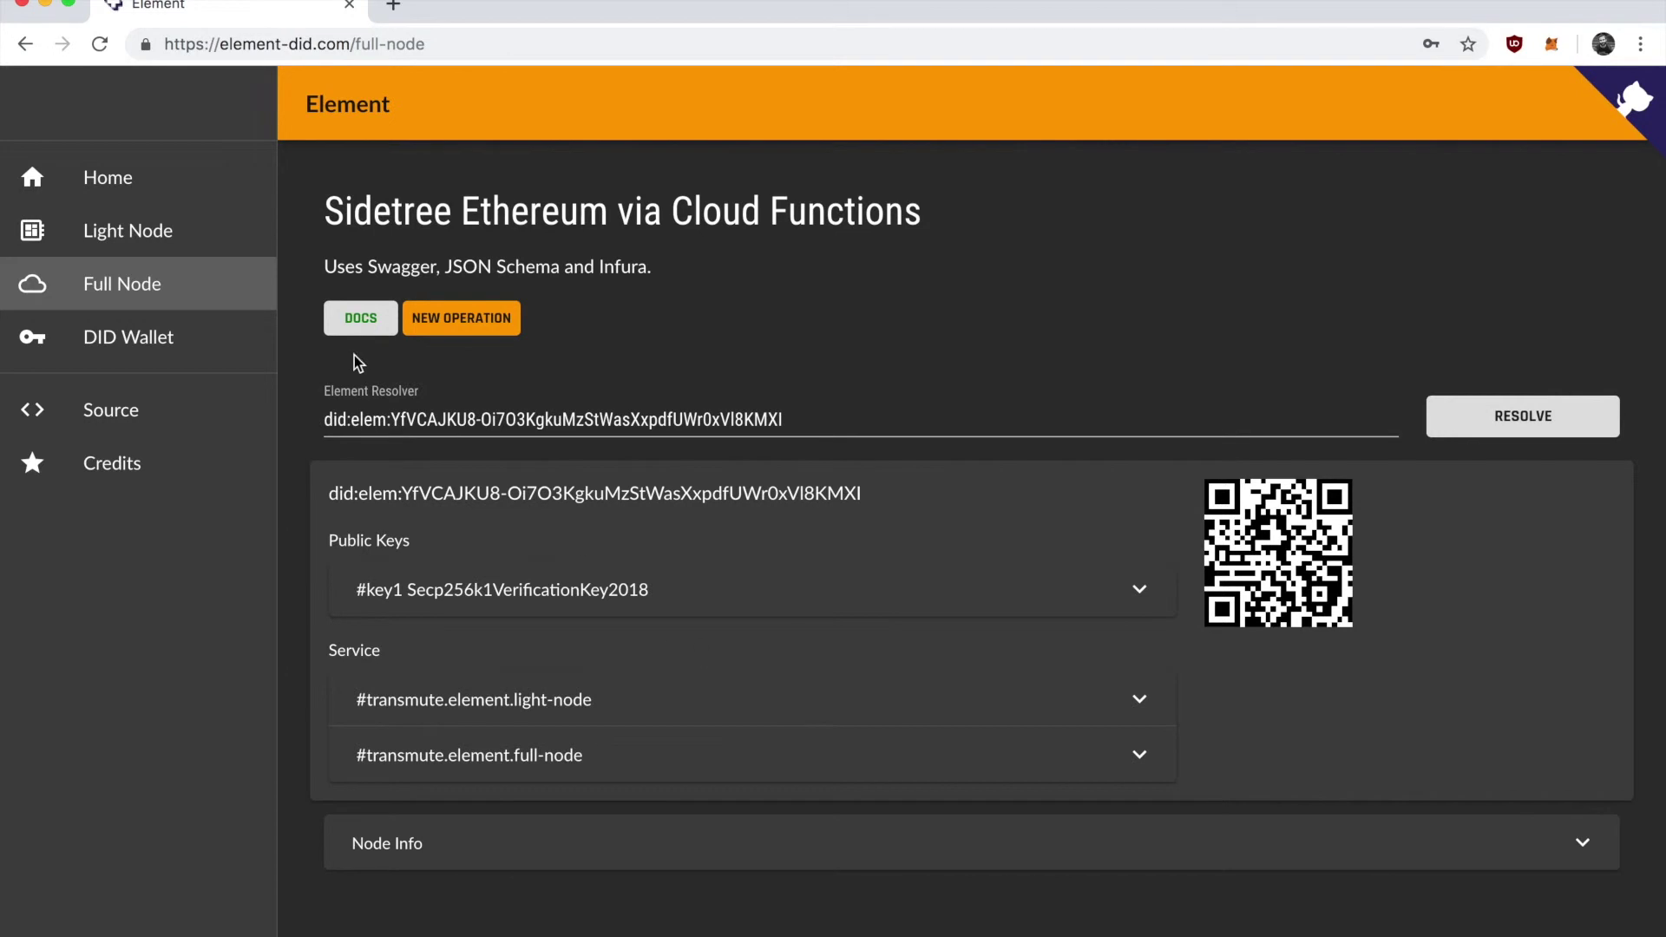
Review the wallet key's details on the DID Wallet page, then return to the Light Node page.
{"action": "left_click", "coordinate": [157, 360]}
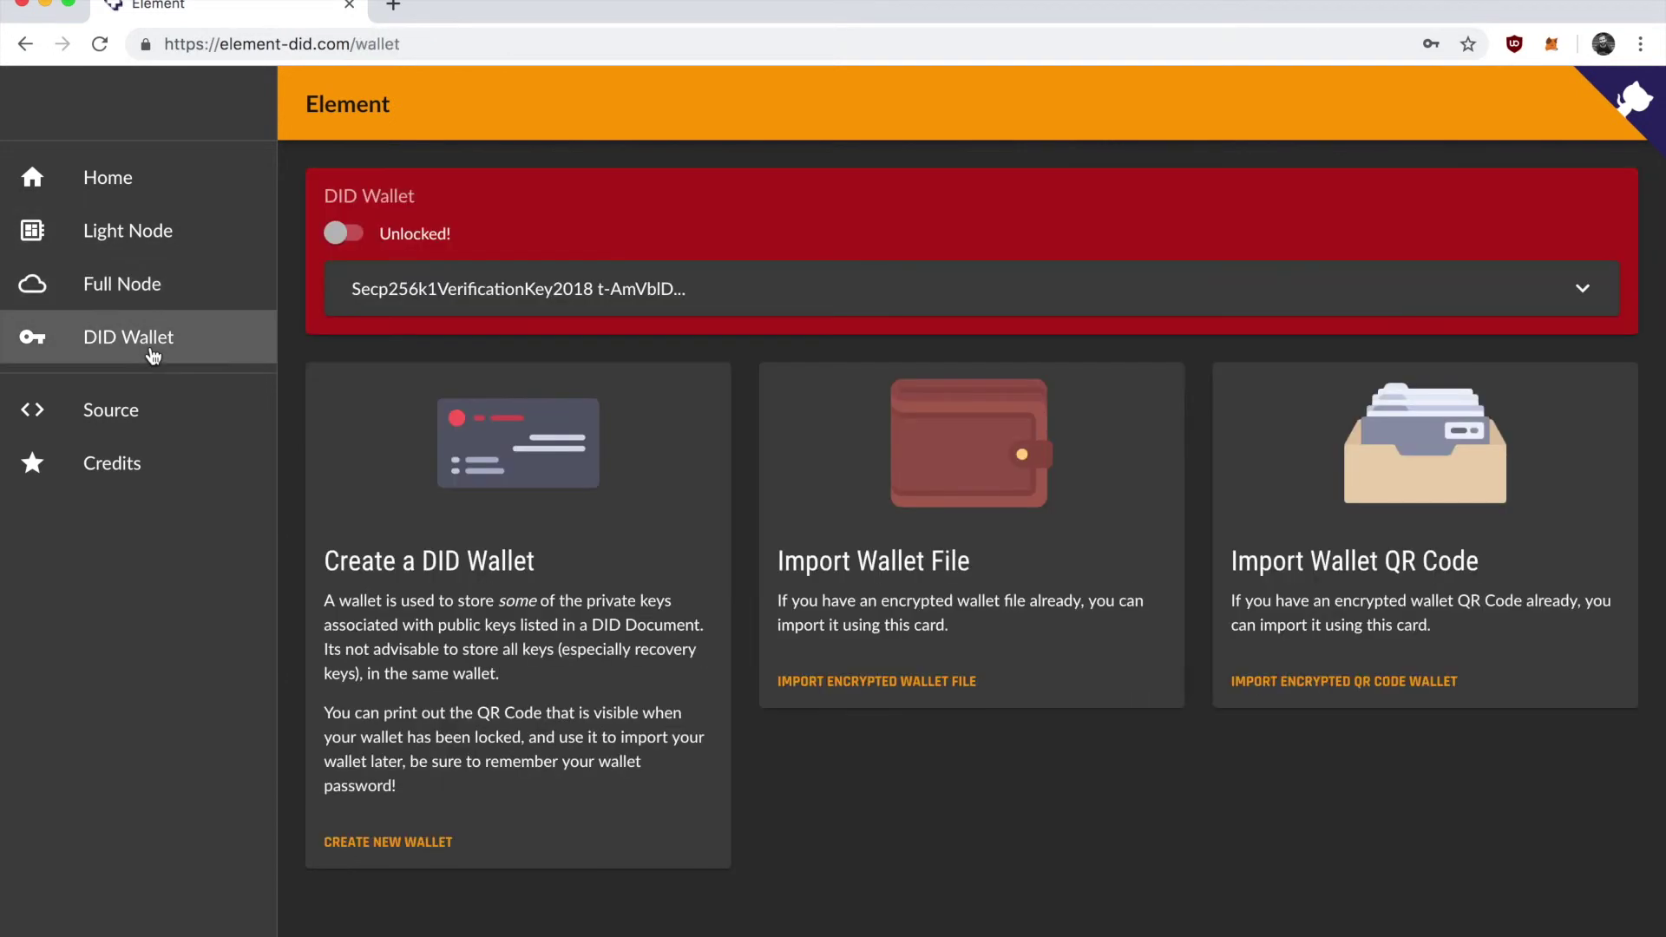
{"action": "left_click", "coordinate": [468, 308]}
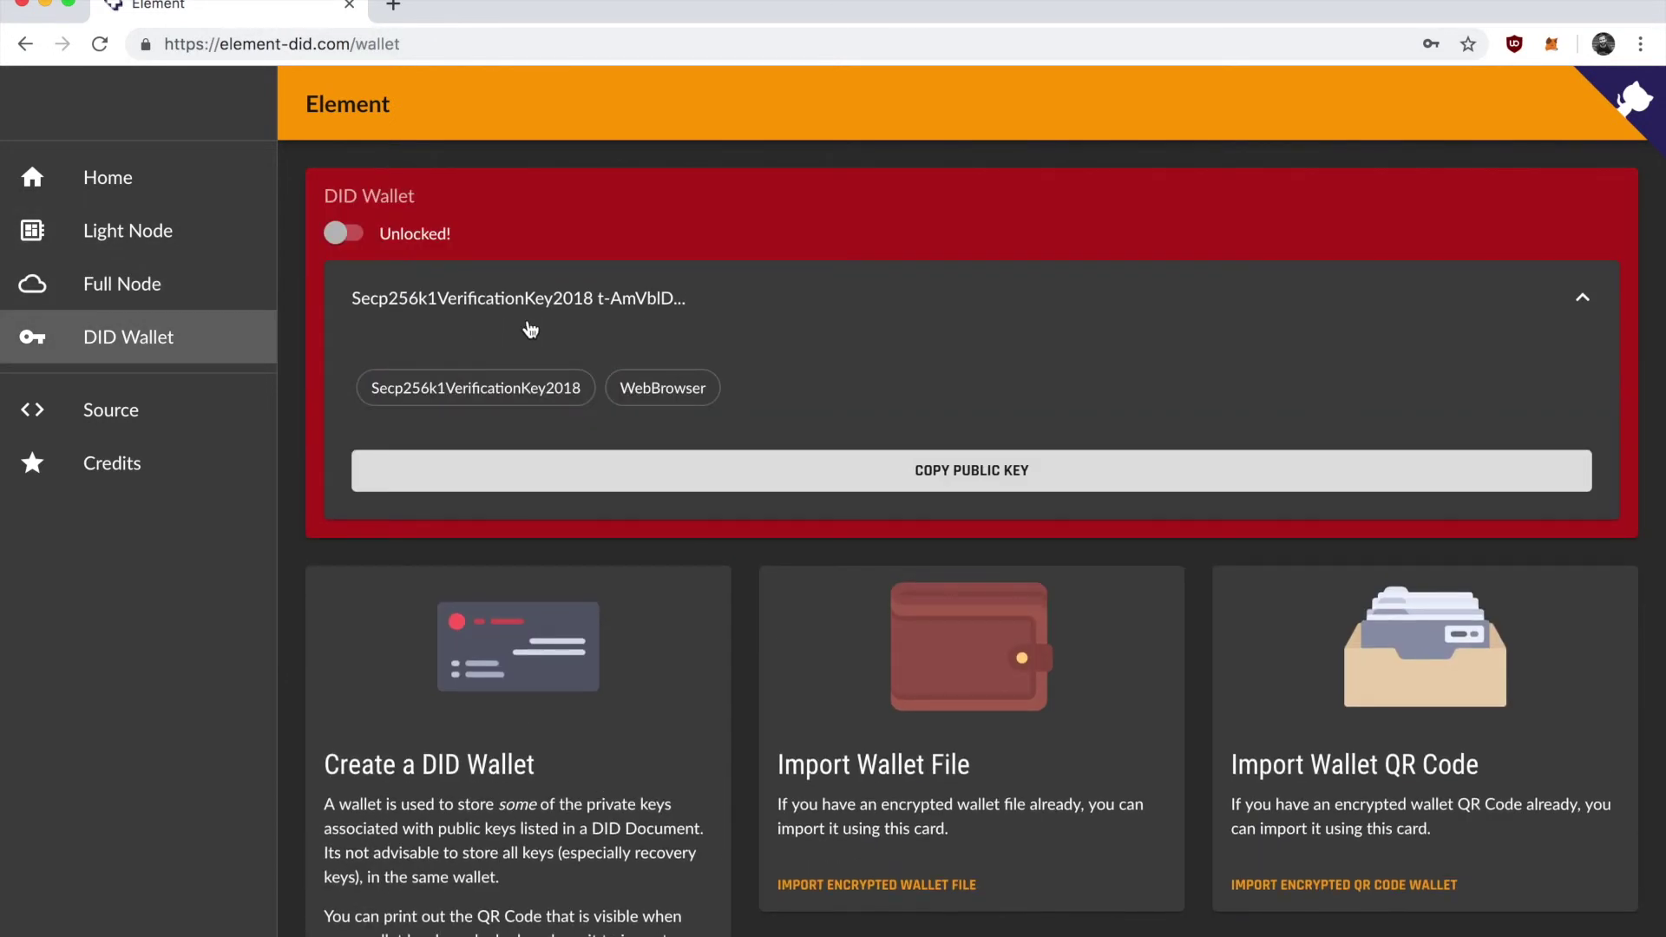
{"action": "left_click", "coordinate": [512, 308]}
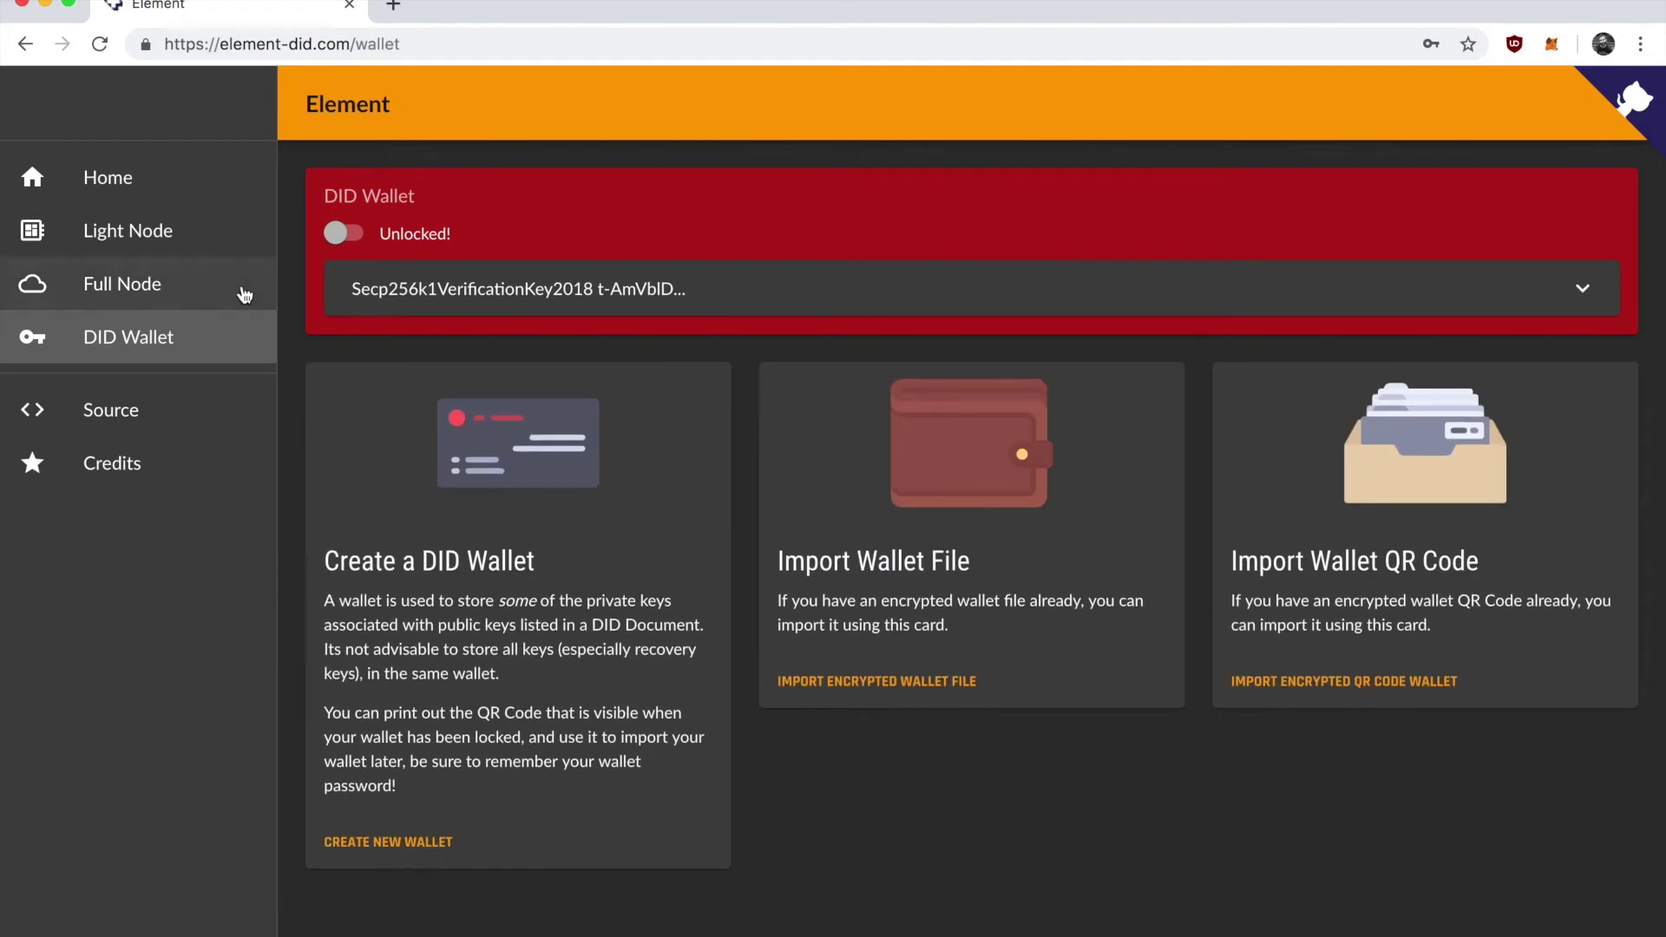
{"action": "left_click", "coordinate": [156, 252]}
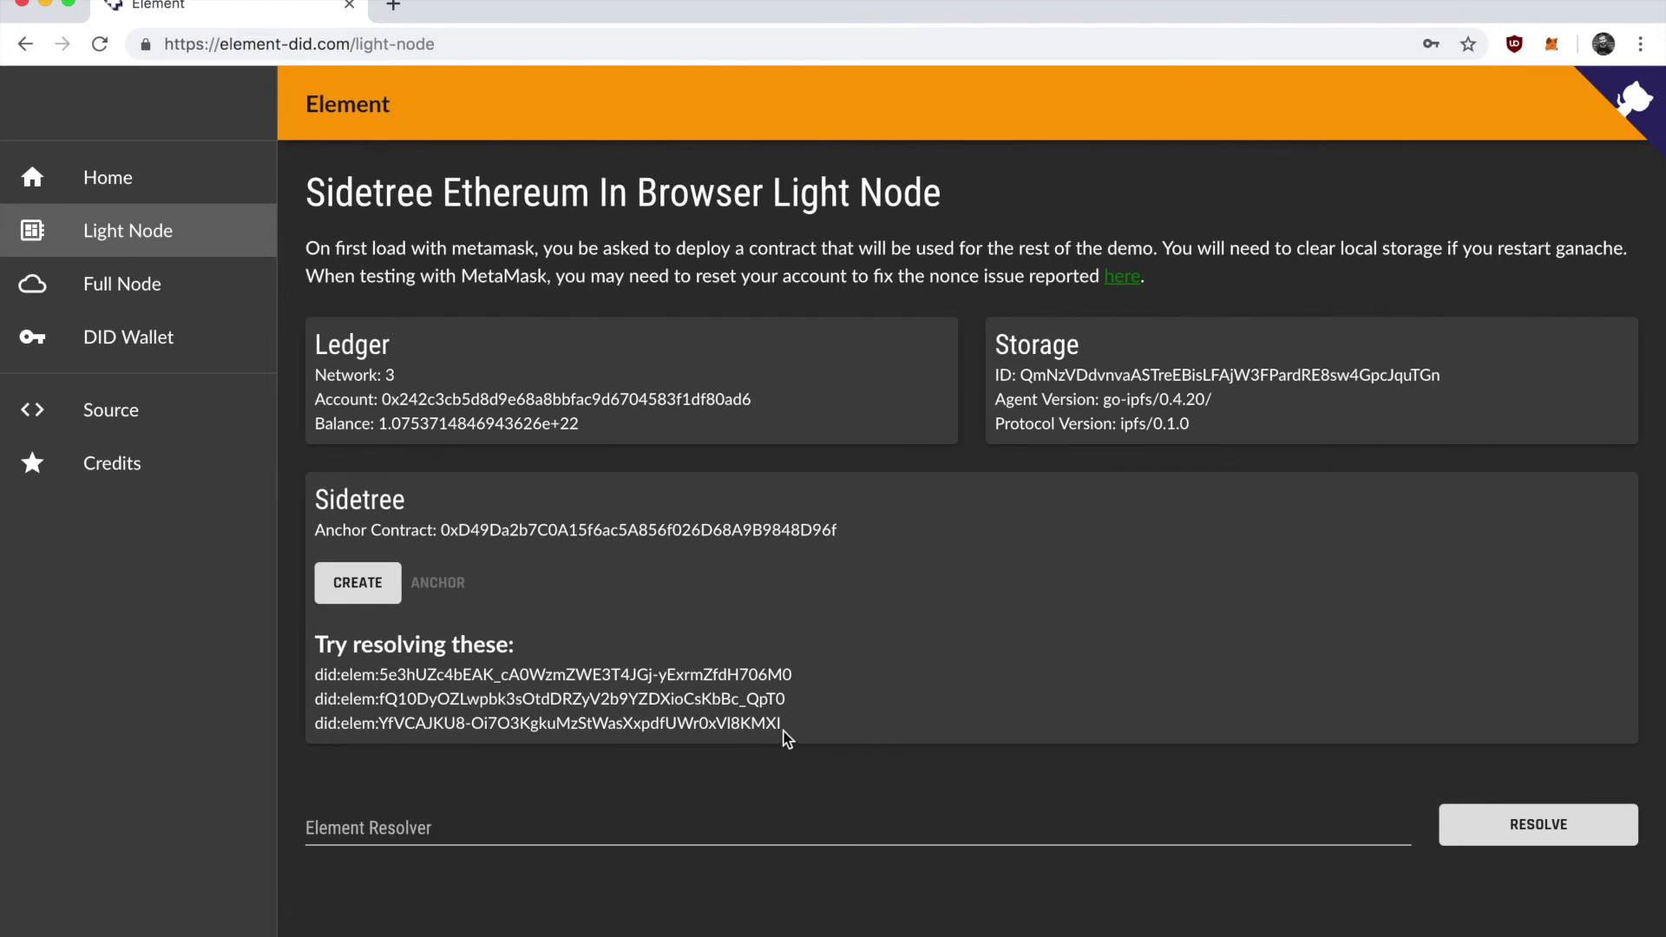
Visit the Full Node resolver and DID Wallet, then go back to the Light Node DID list.
{"action": "left_click", "coordinate": [158, 288]}
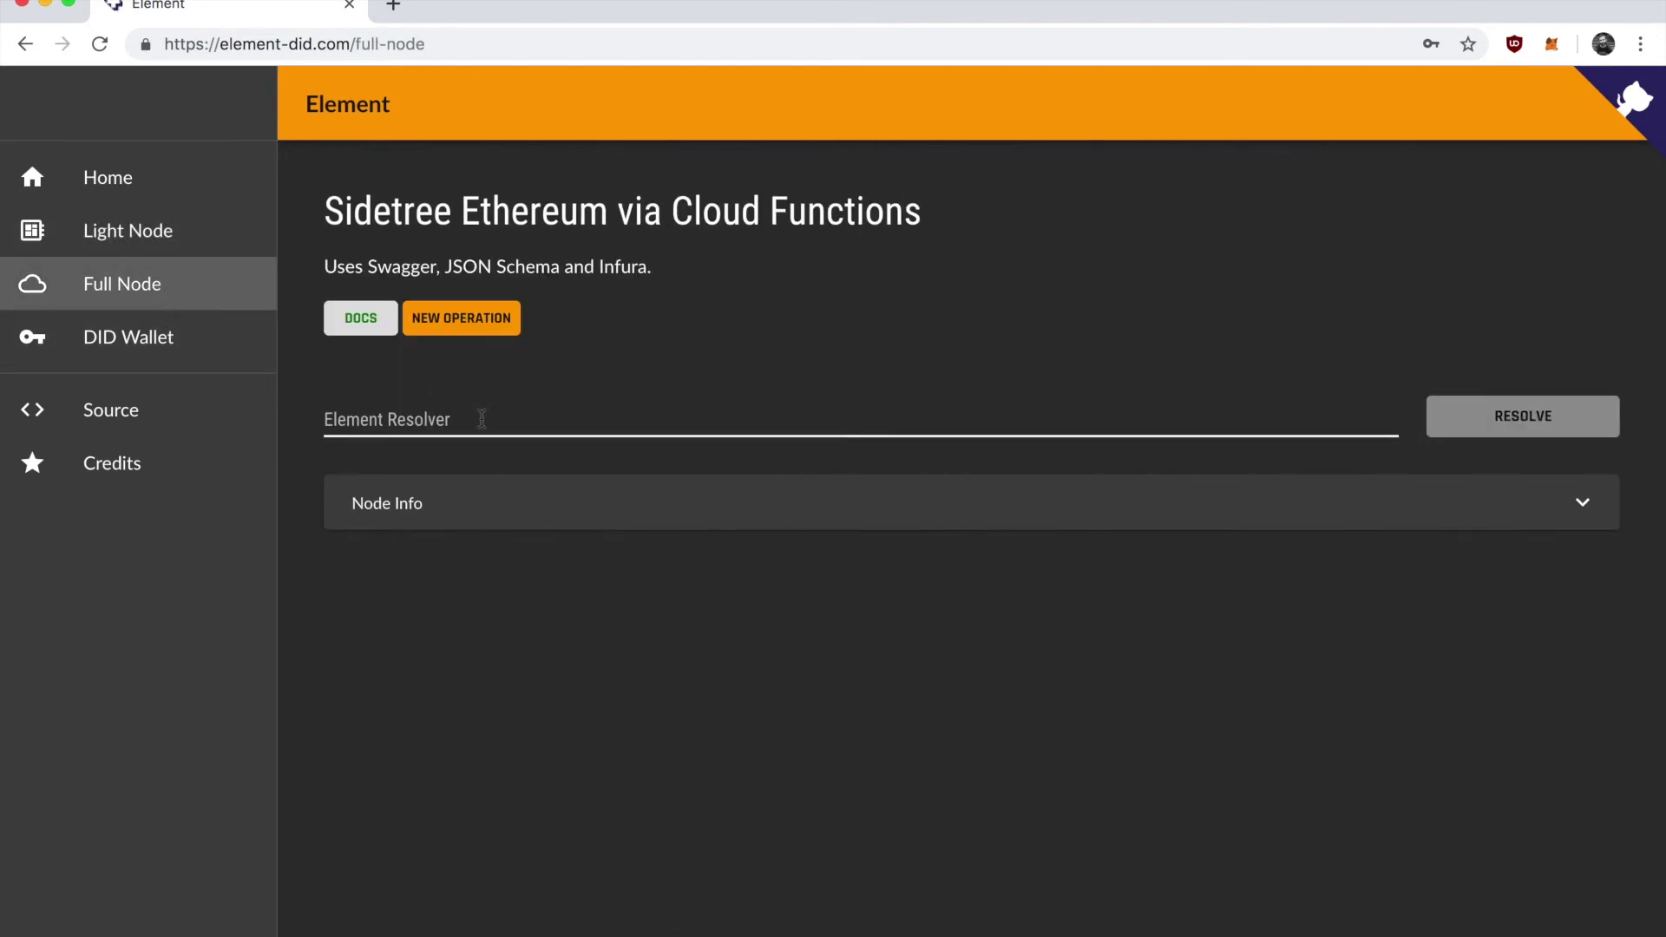
{"action": "left_click", "coordinate": [525, 422]}
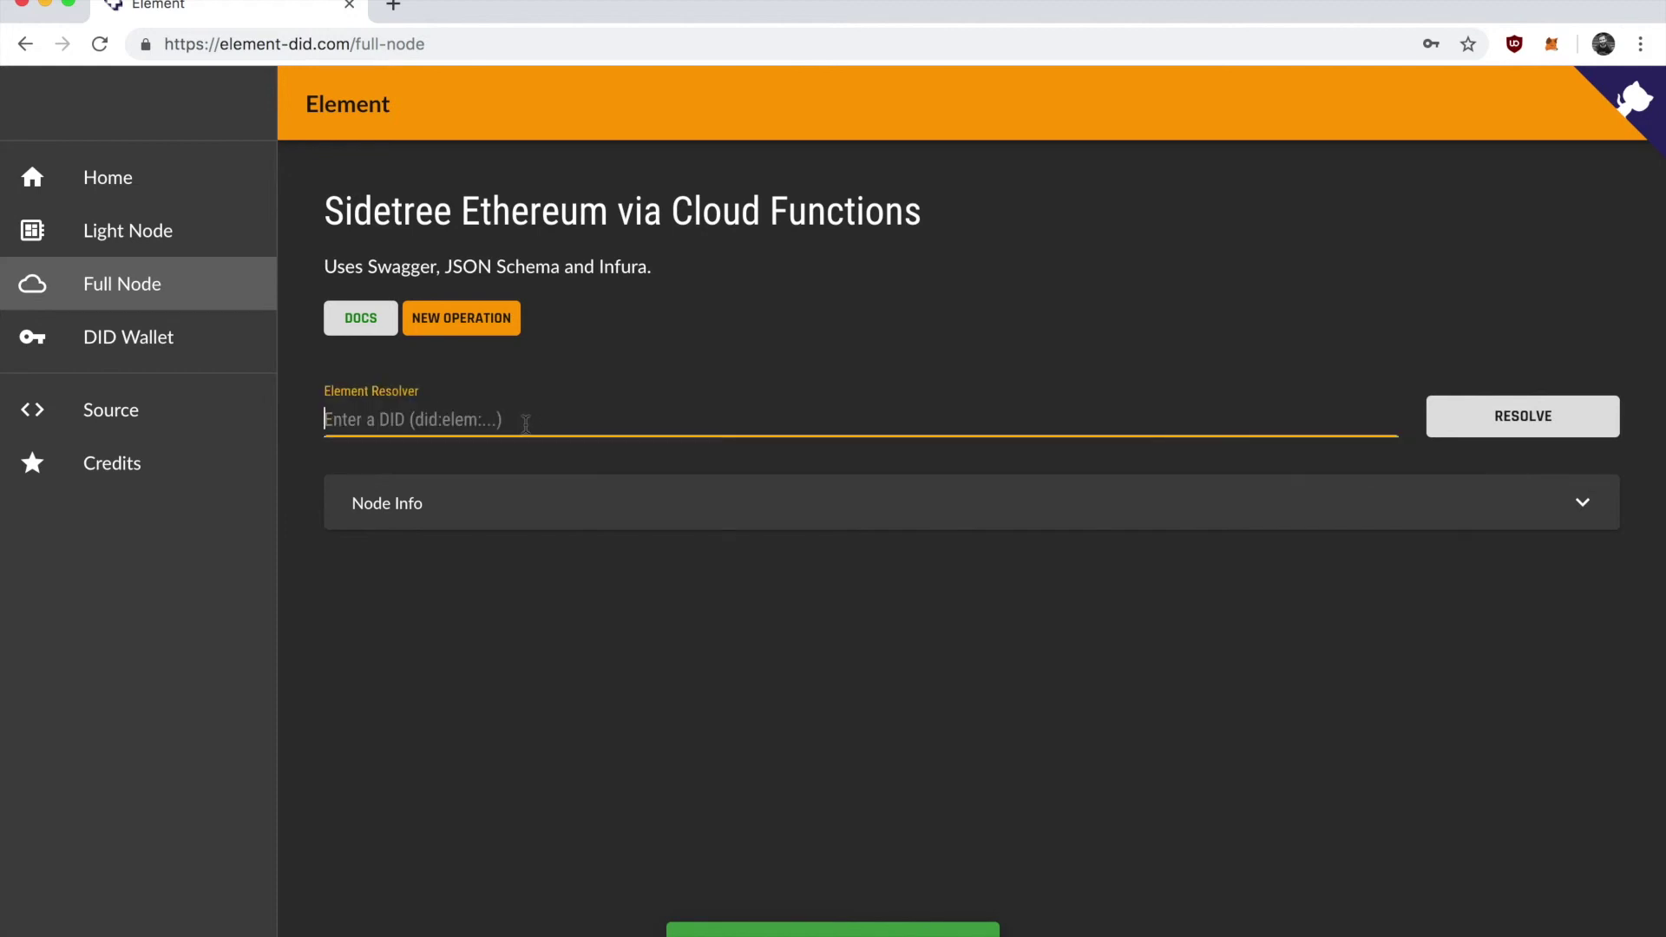
{"action": "left_click", "coordinate": [108, 344]}
{"action": "left_click", "coordinate": [143, 241]}
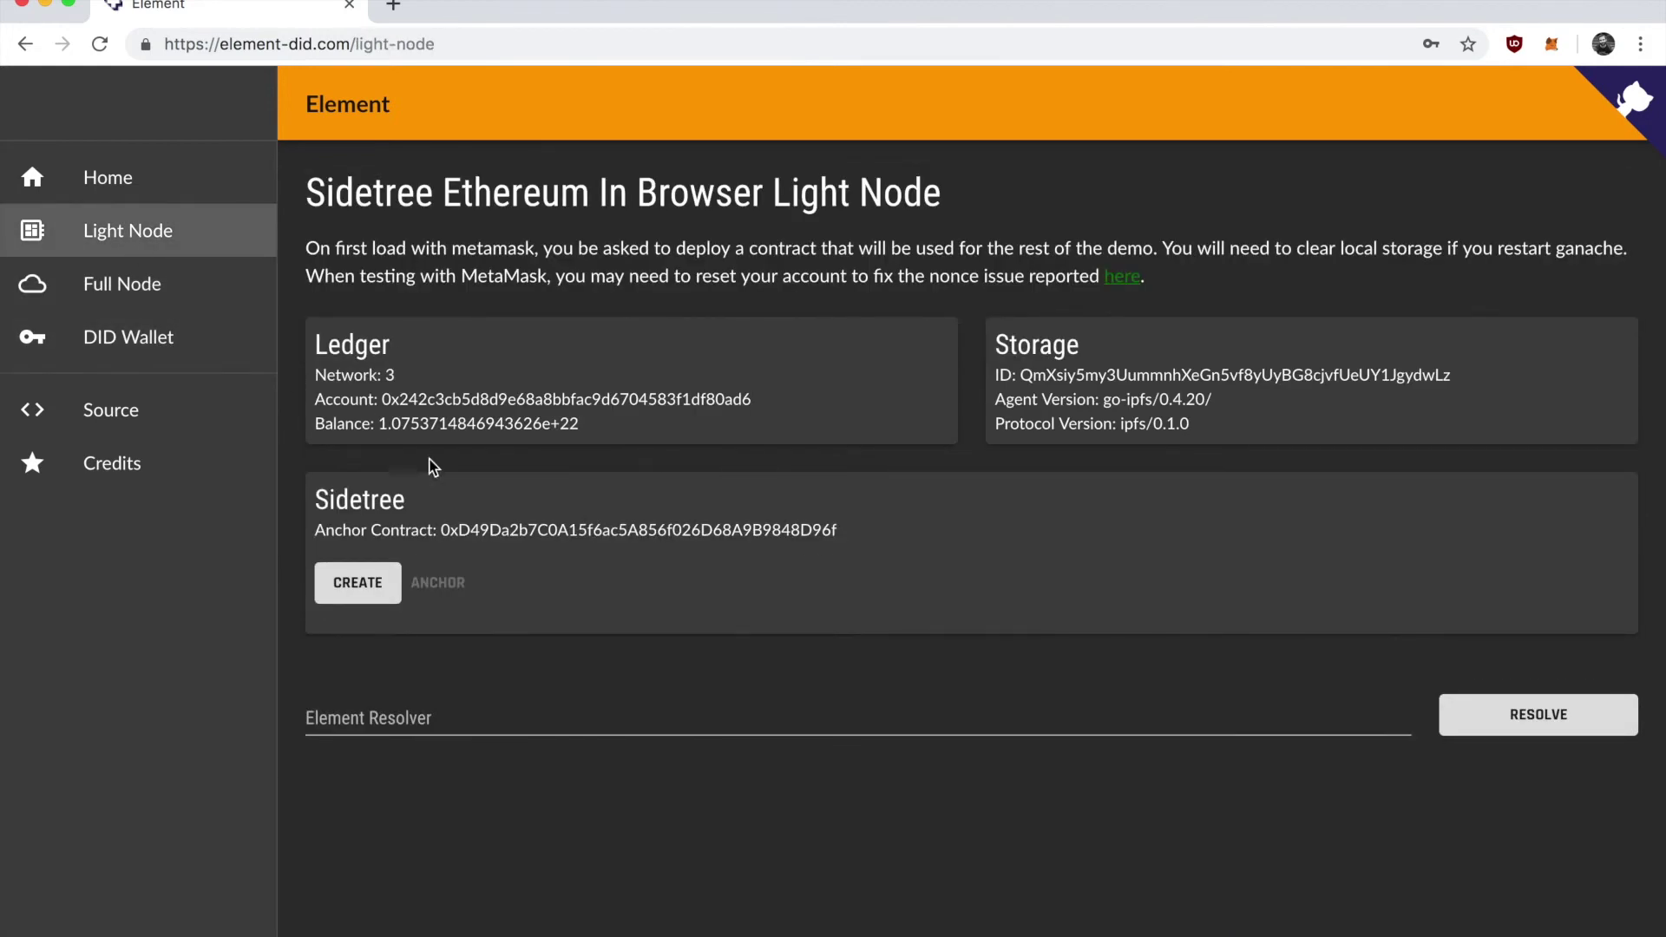
Copy the third DID under Try resolving and paste it into the Full Node Element Resolver.
{"action": "left_click_drag", "start_coordinate": [831, 724], "coordinate": [288, 730]}
{"action": "key", "text": "ctrl+c"}
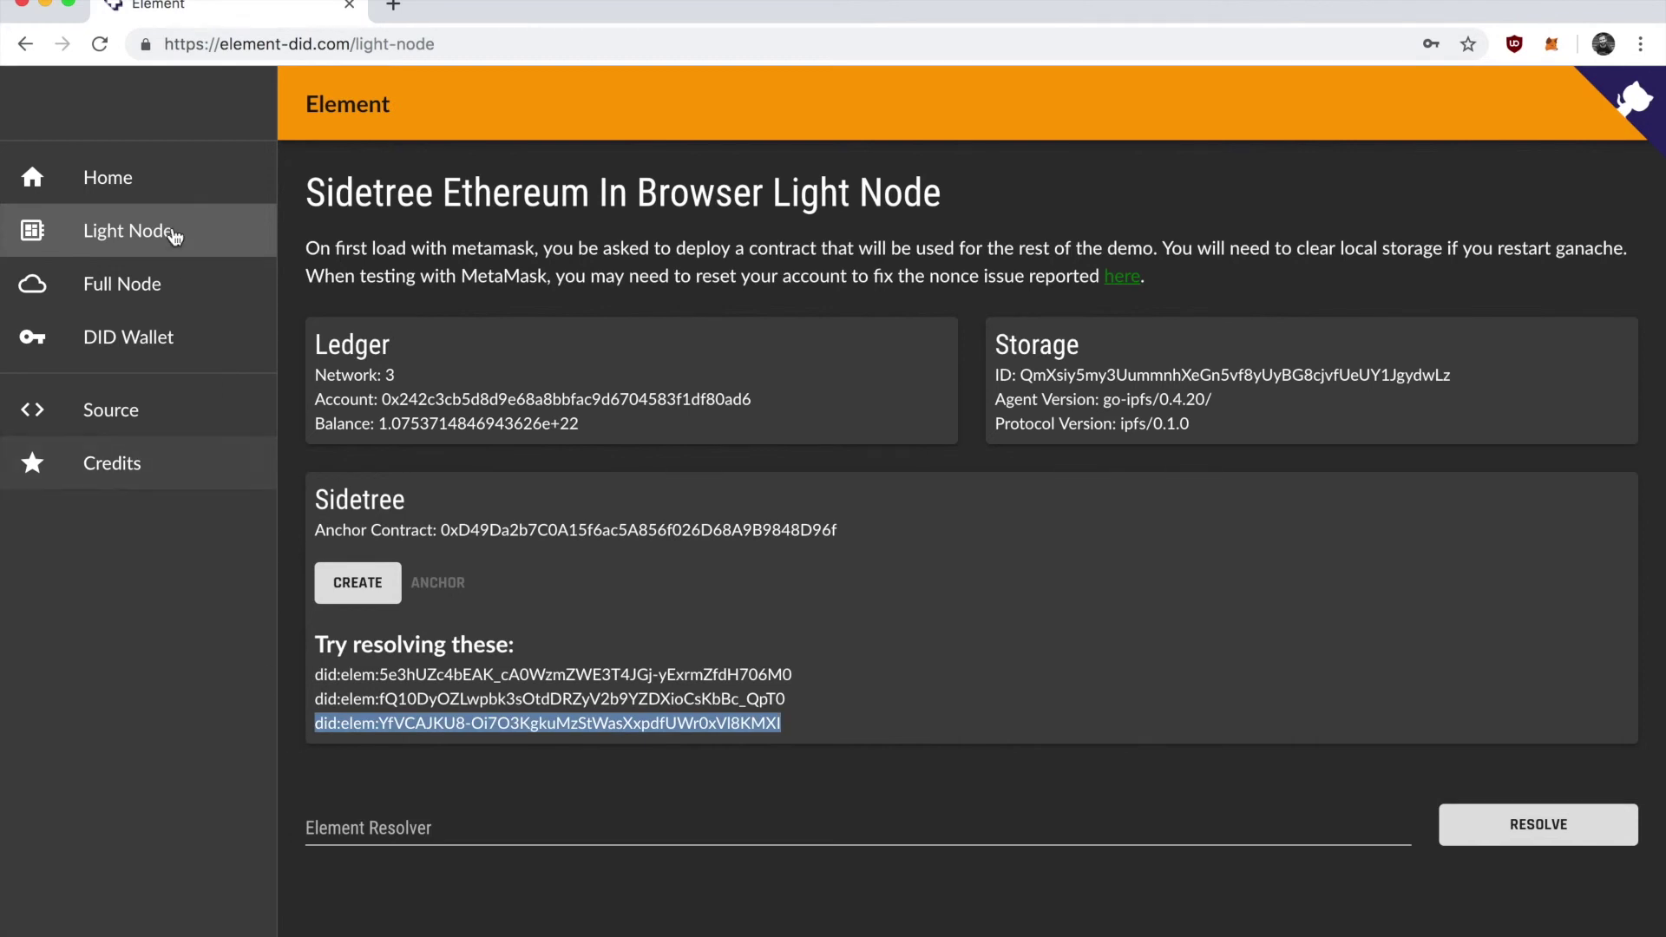
{"action": "left_click", "coordinate": [139, 287]}
{"action": "left_click", "coordinate": [495, 420]}
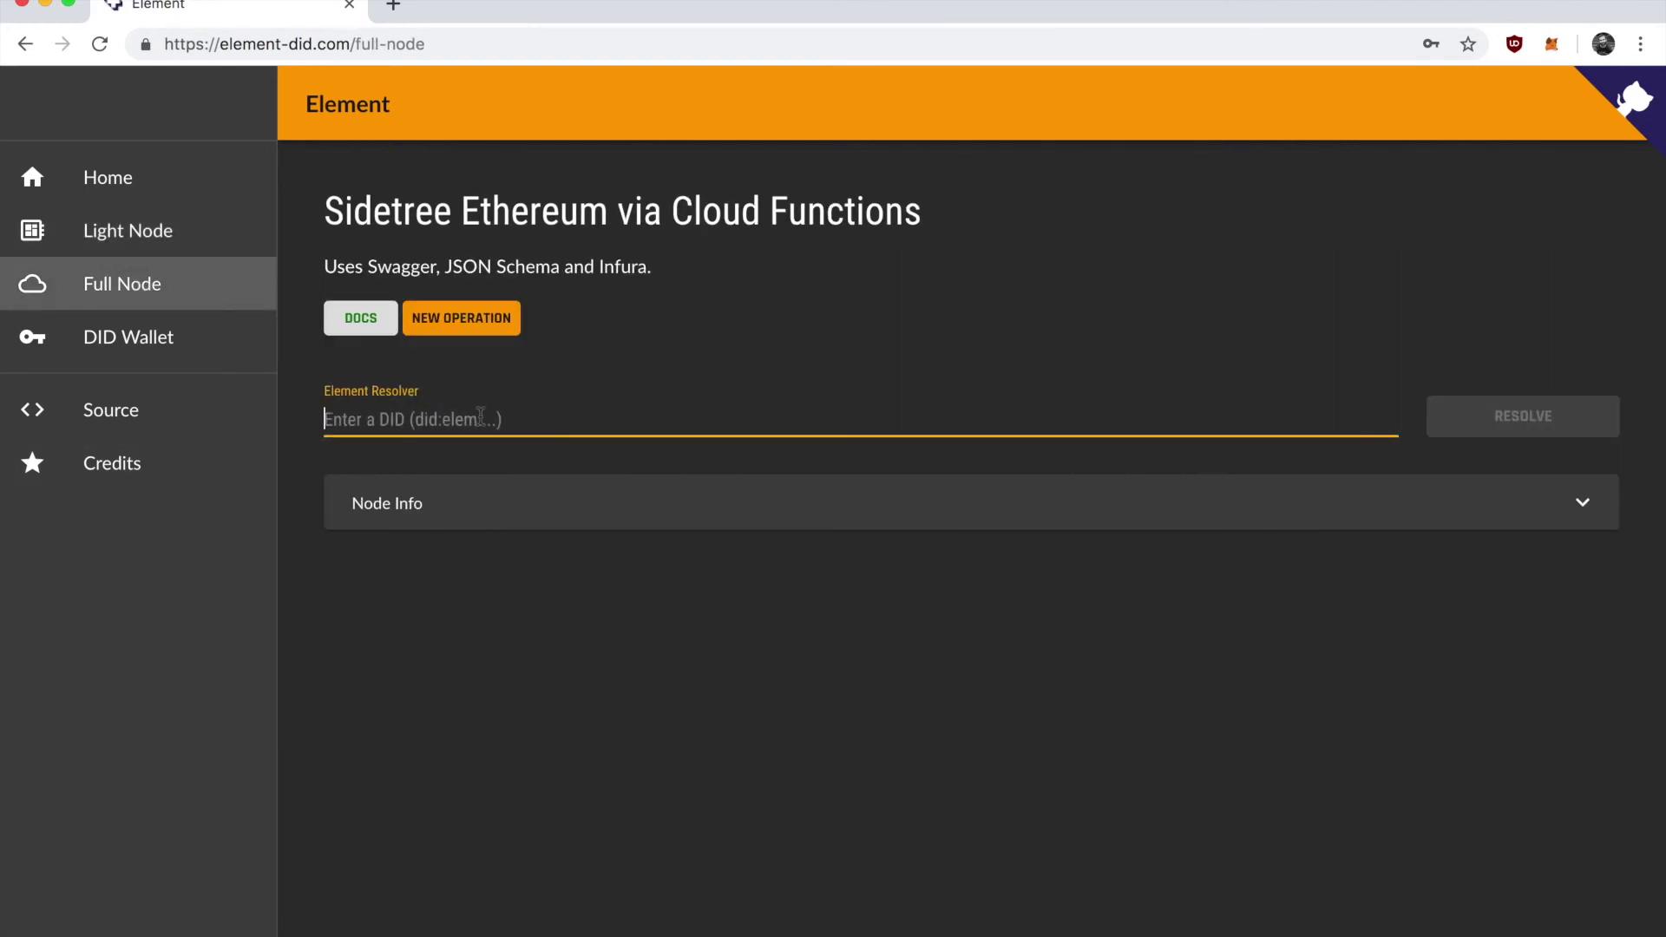
{"action": "key", "text": "ctrl+v"}
{"action": "left_click", "coordinate": [1475, 418]}
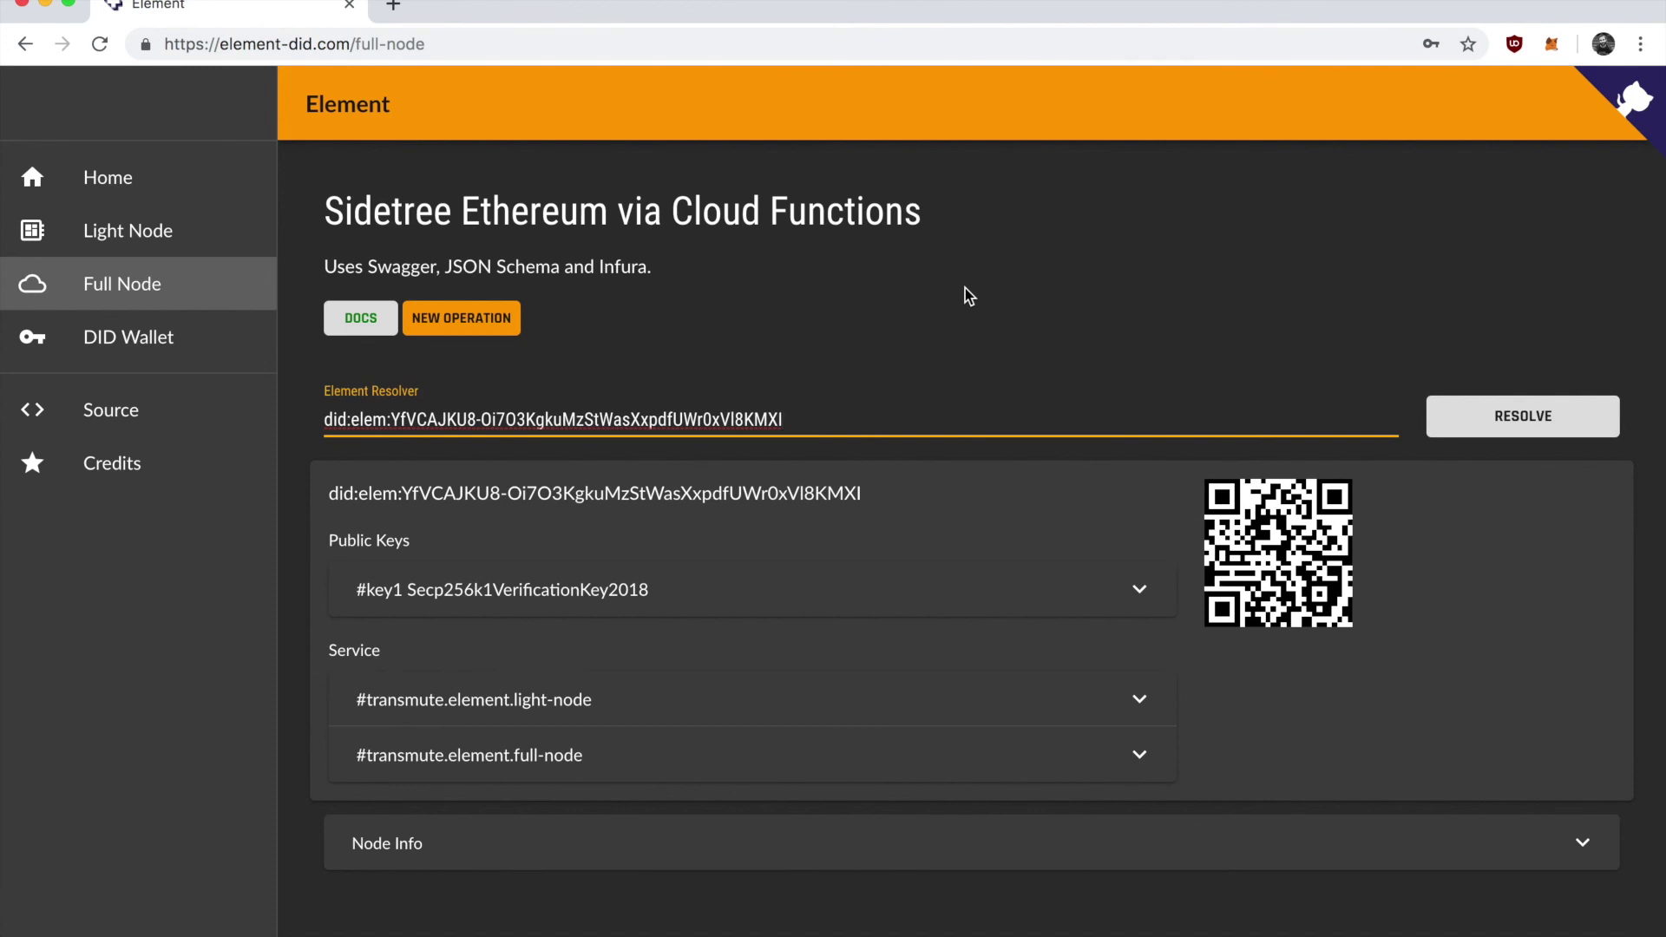
Open the project's GitHub repository from the Full Node page.
{"action": "left_click", "coordinate": [1634, 118]}
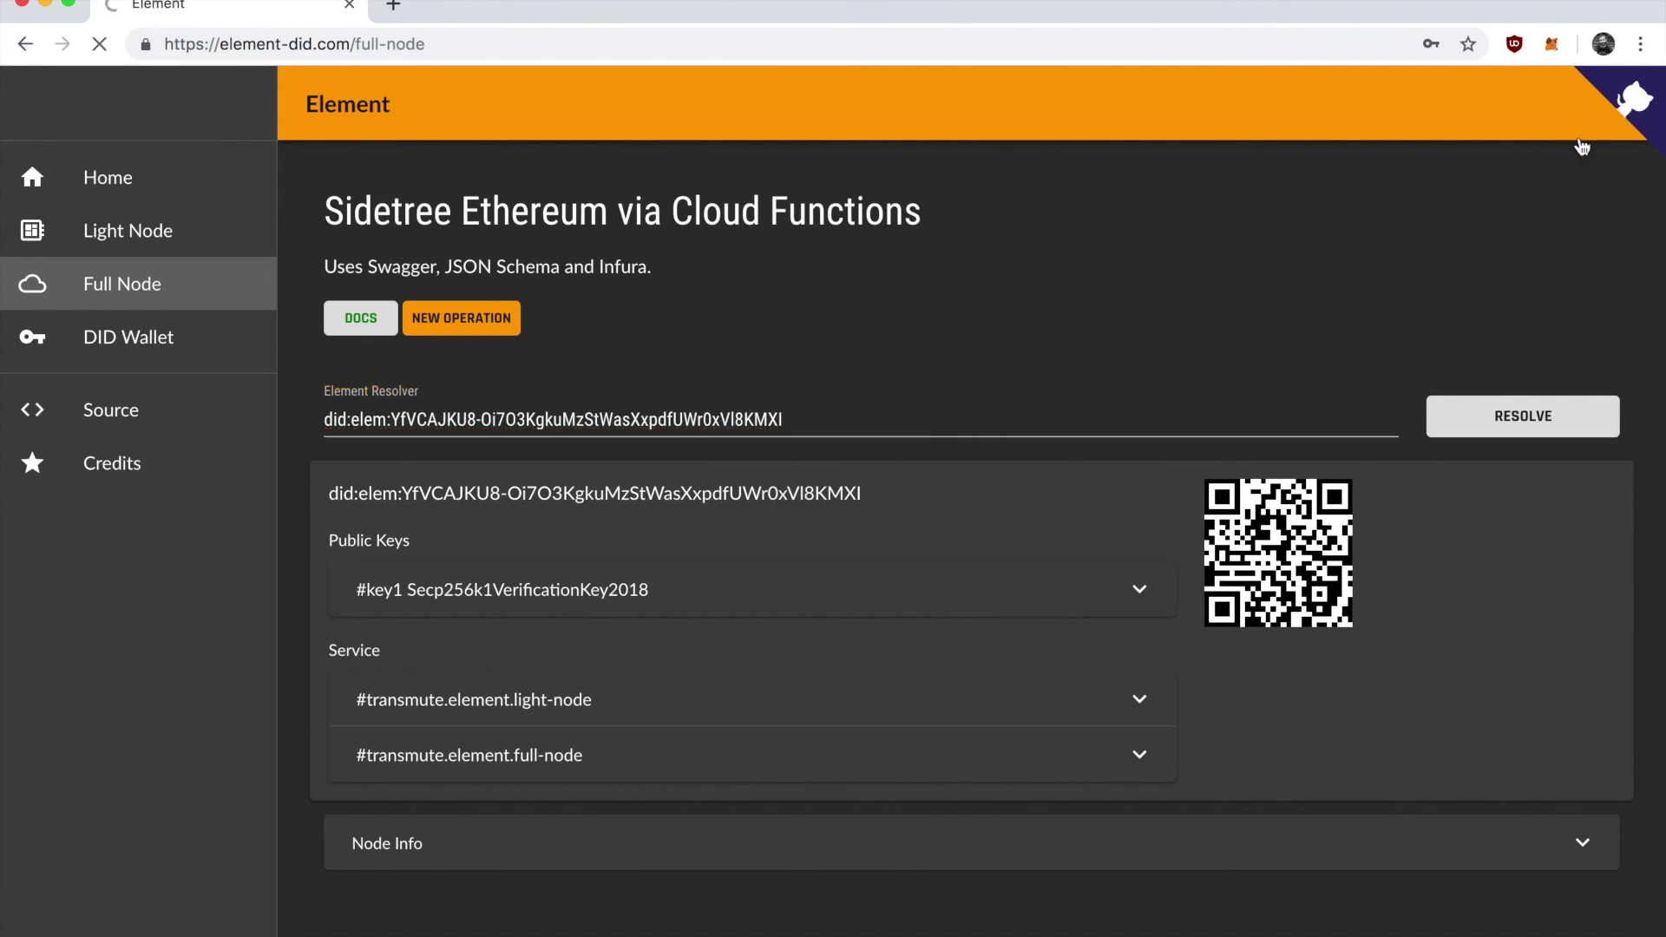